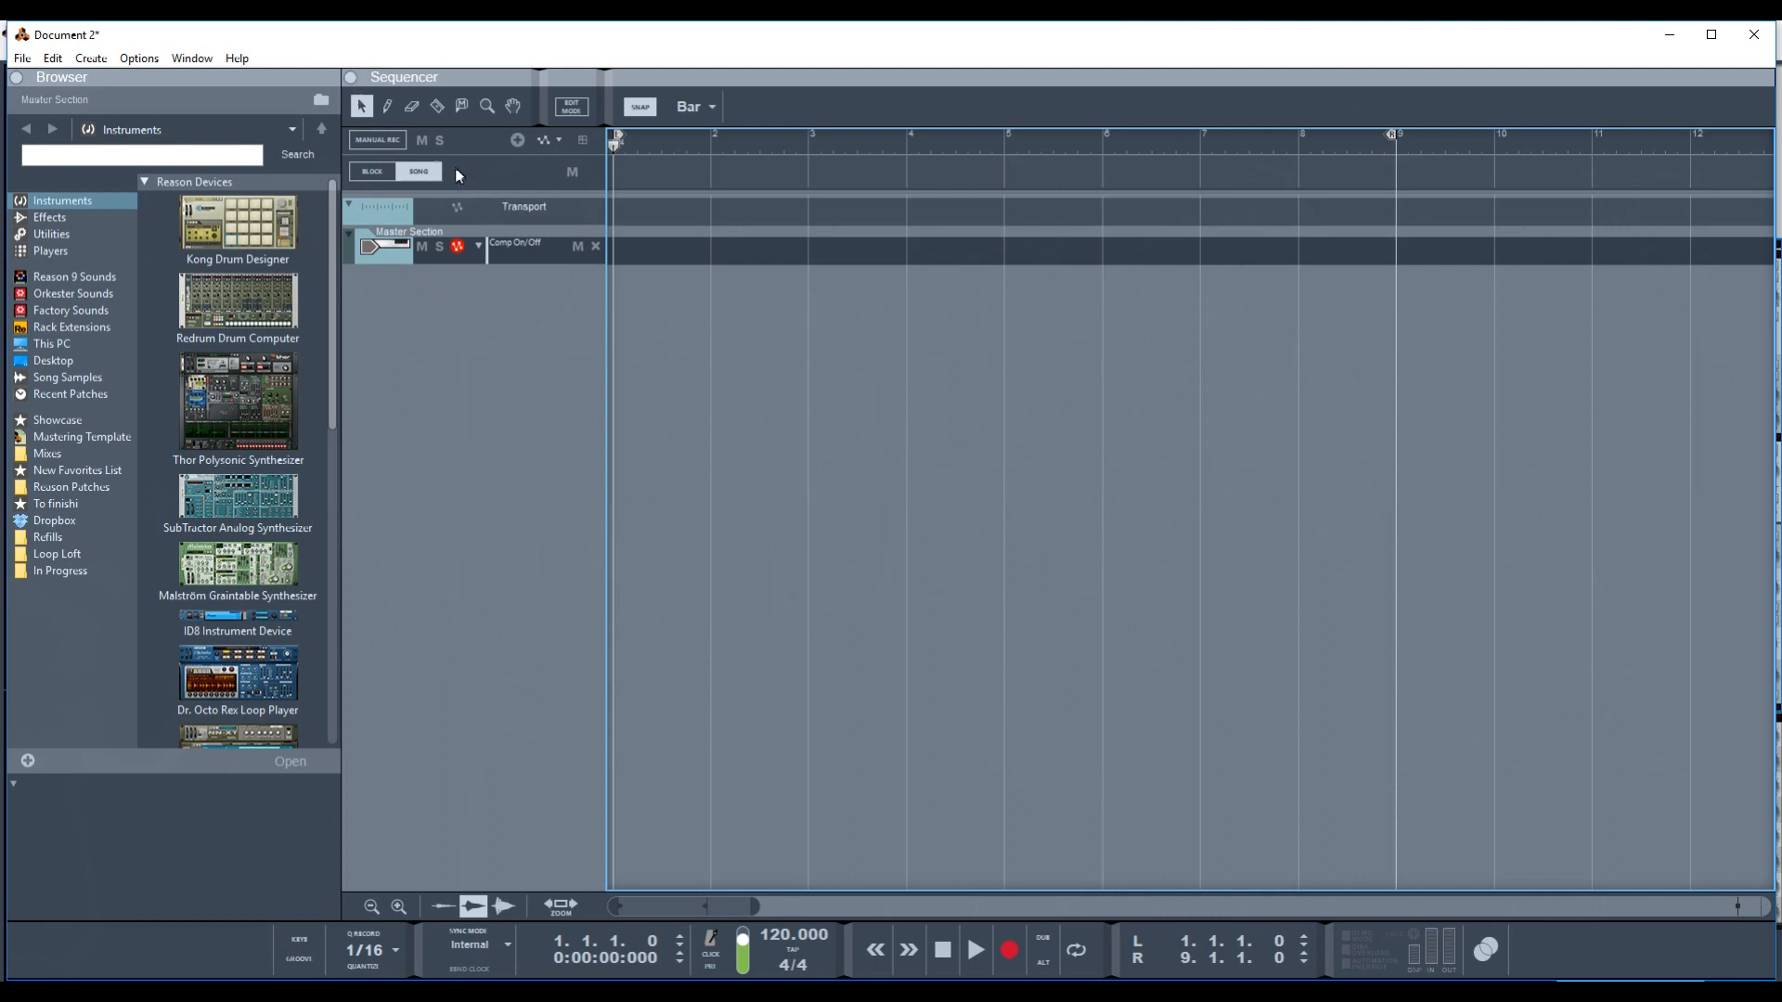
# Rename Block 7 as Breakdown in the sequencer's block view.
pyautogui.click(377, 174)
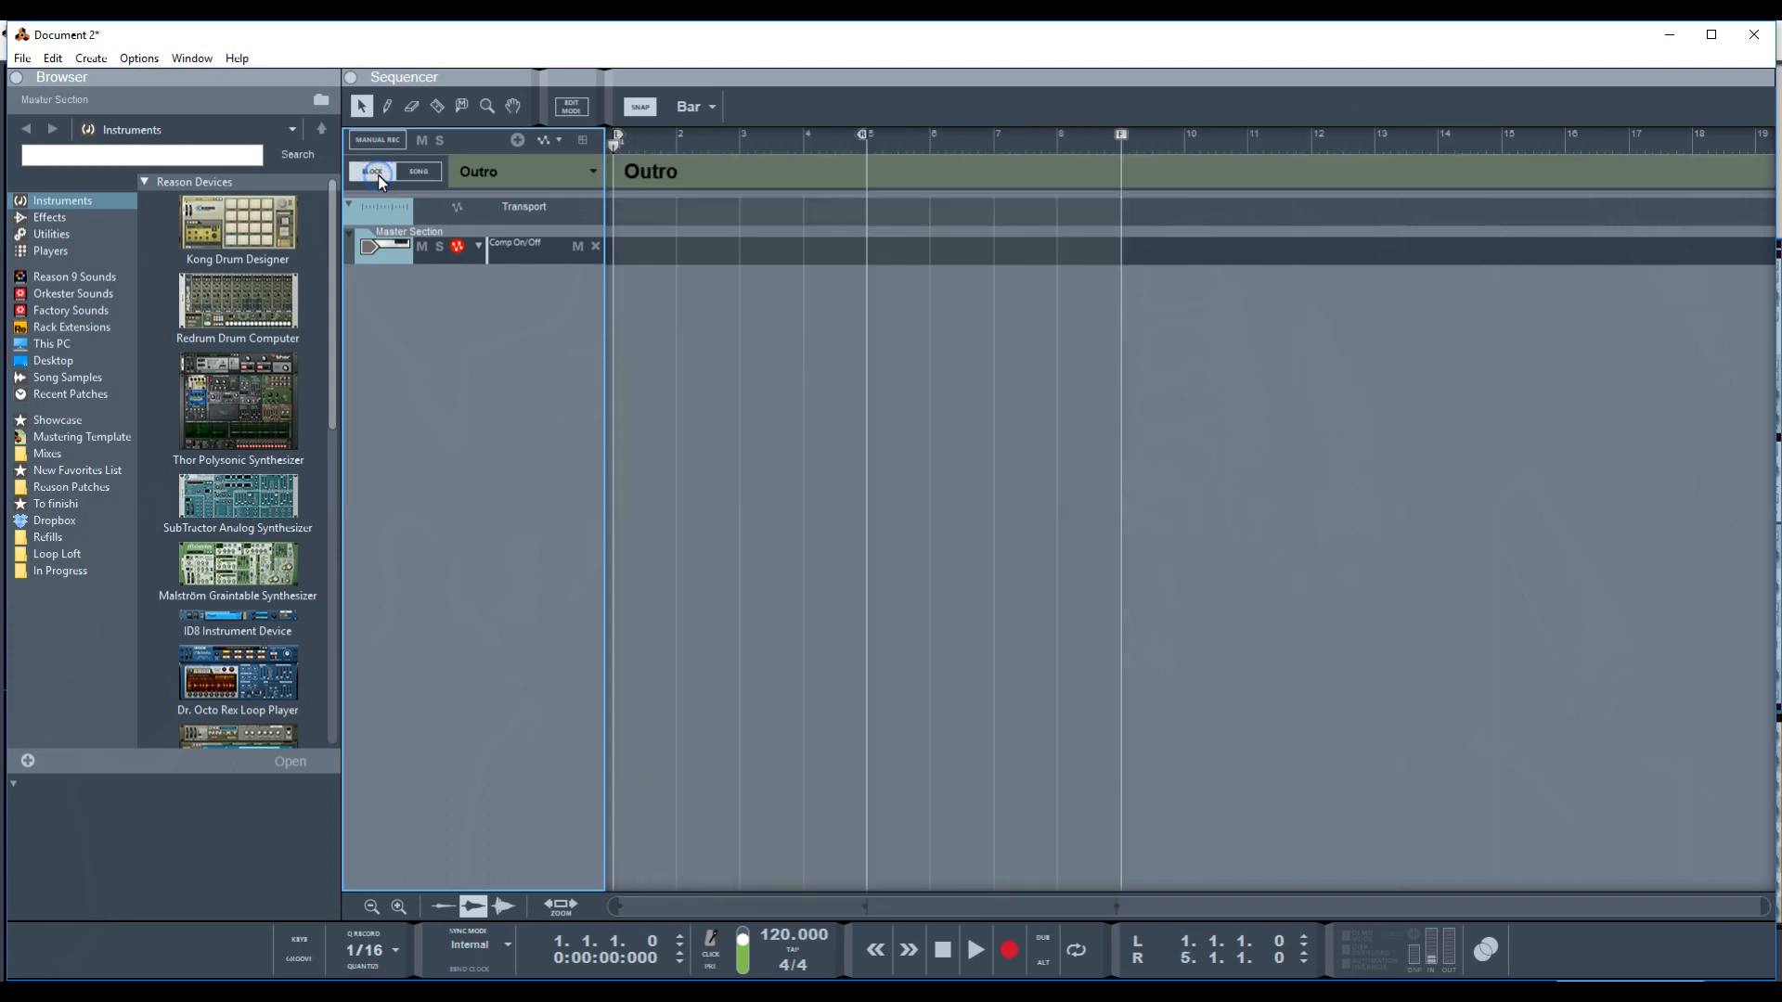
pyautogui.click(559, 170)
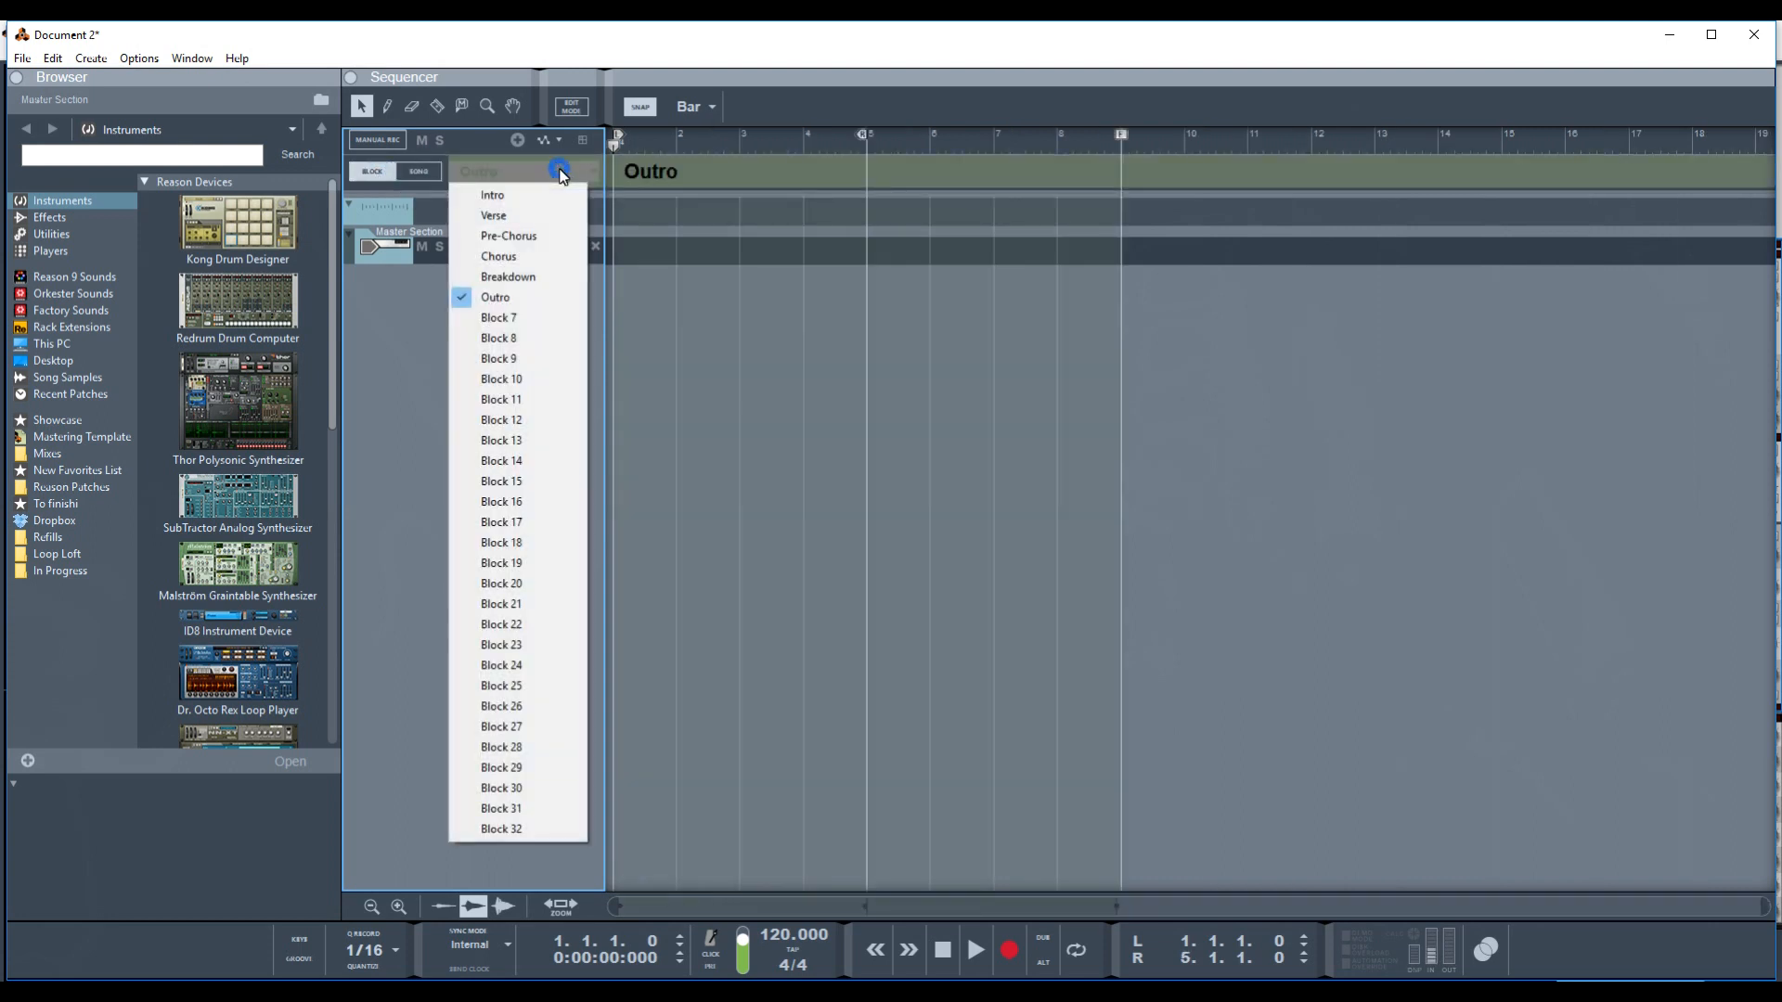
pyautogui.click(498, 318)
pyautogui.doubleClick(668, 174)
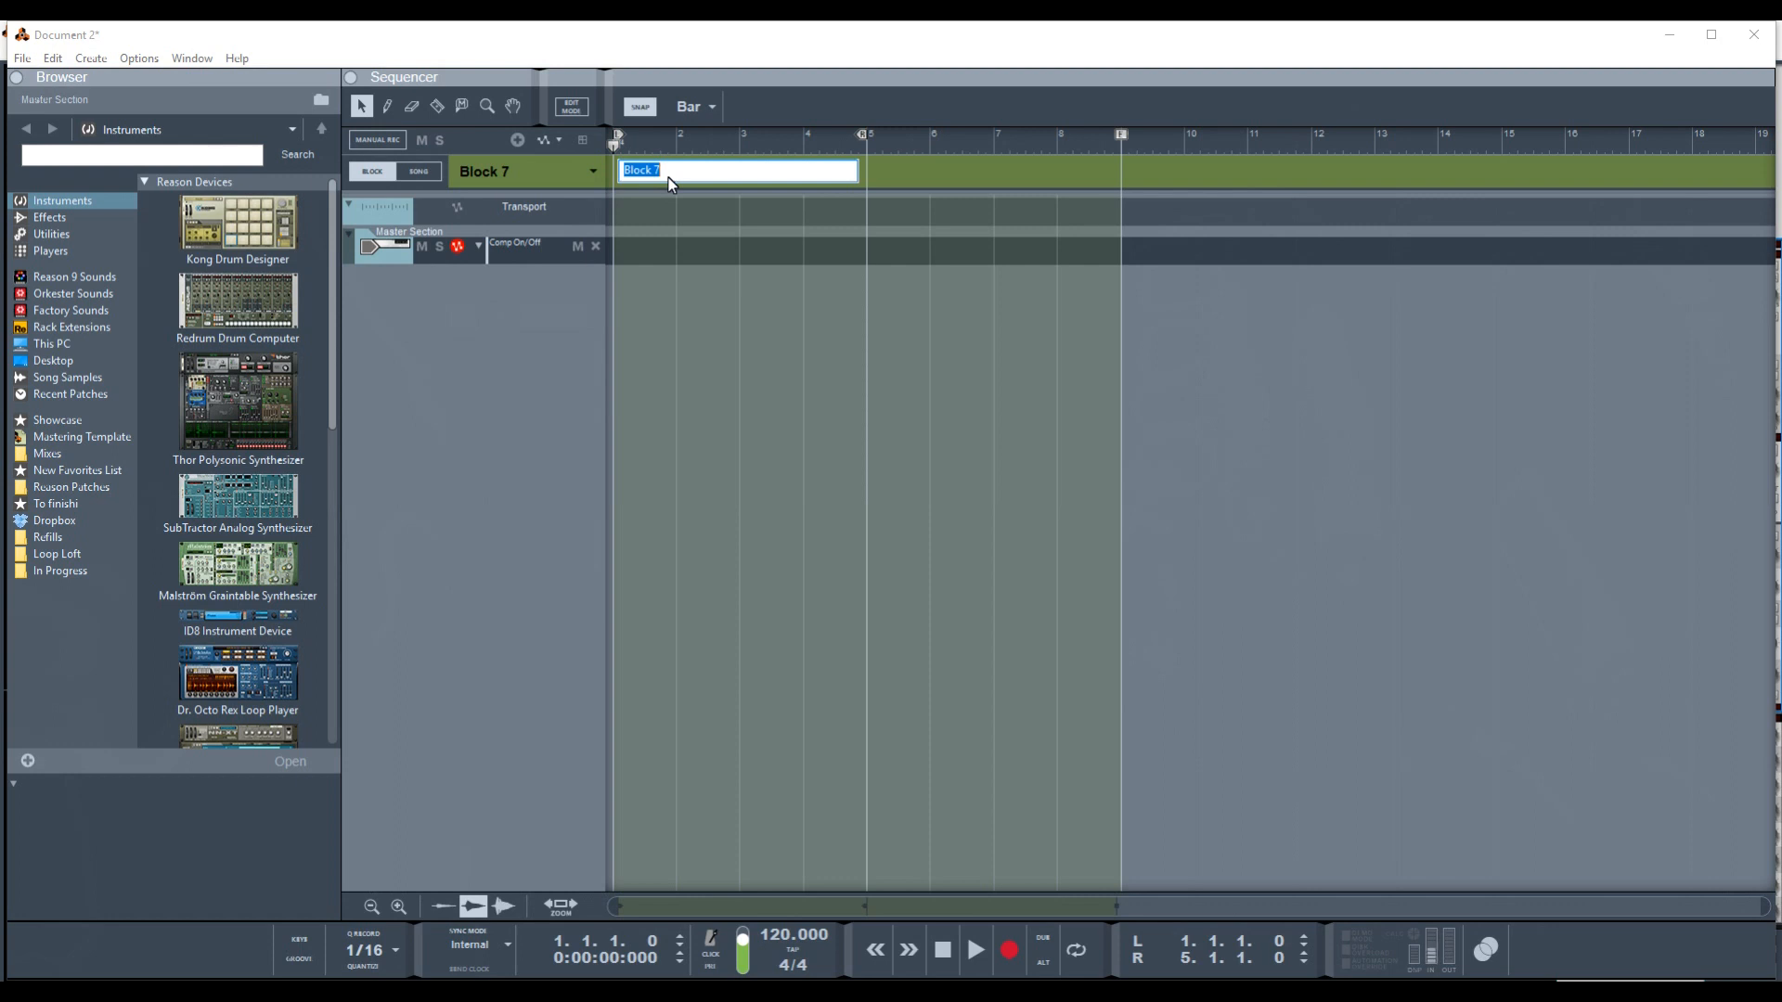
pyautogui.write('Breakdown')
pyautogui.press('Return')
# Draw a two-bar Intro block clip from bar 1 and one-bar Intro clips at bars 3 and 4 in the song view.
pyautogui.click(419, 171)
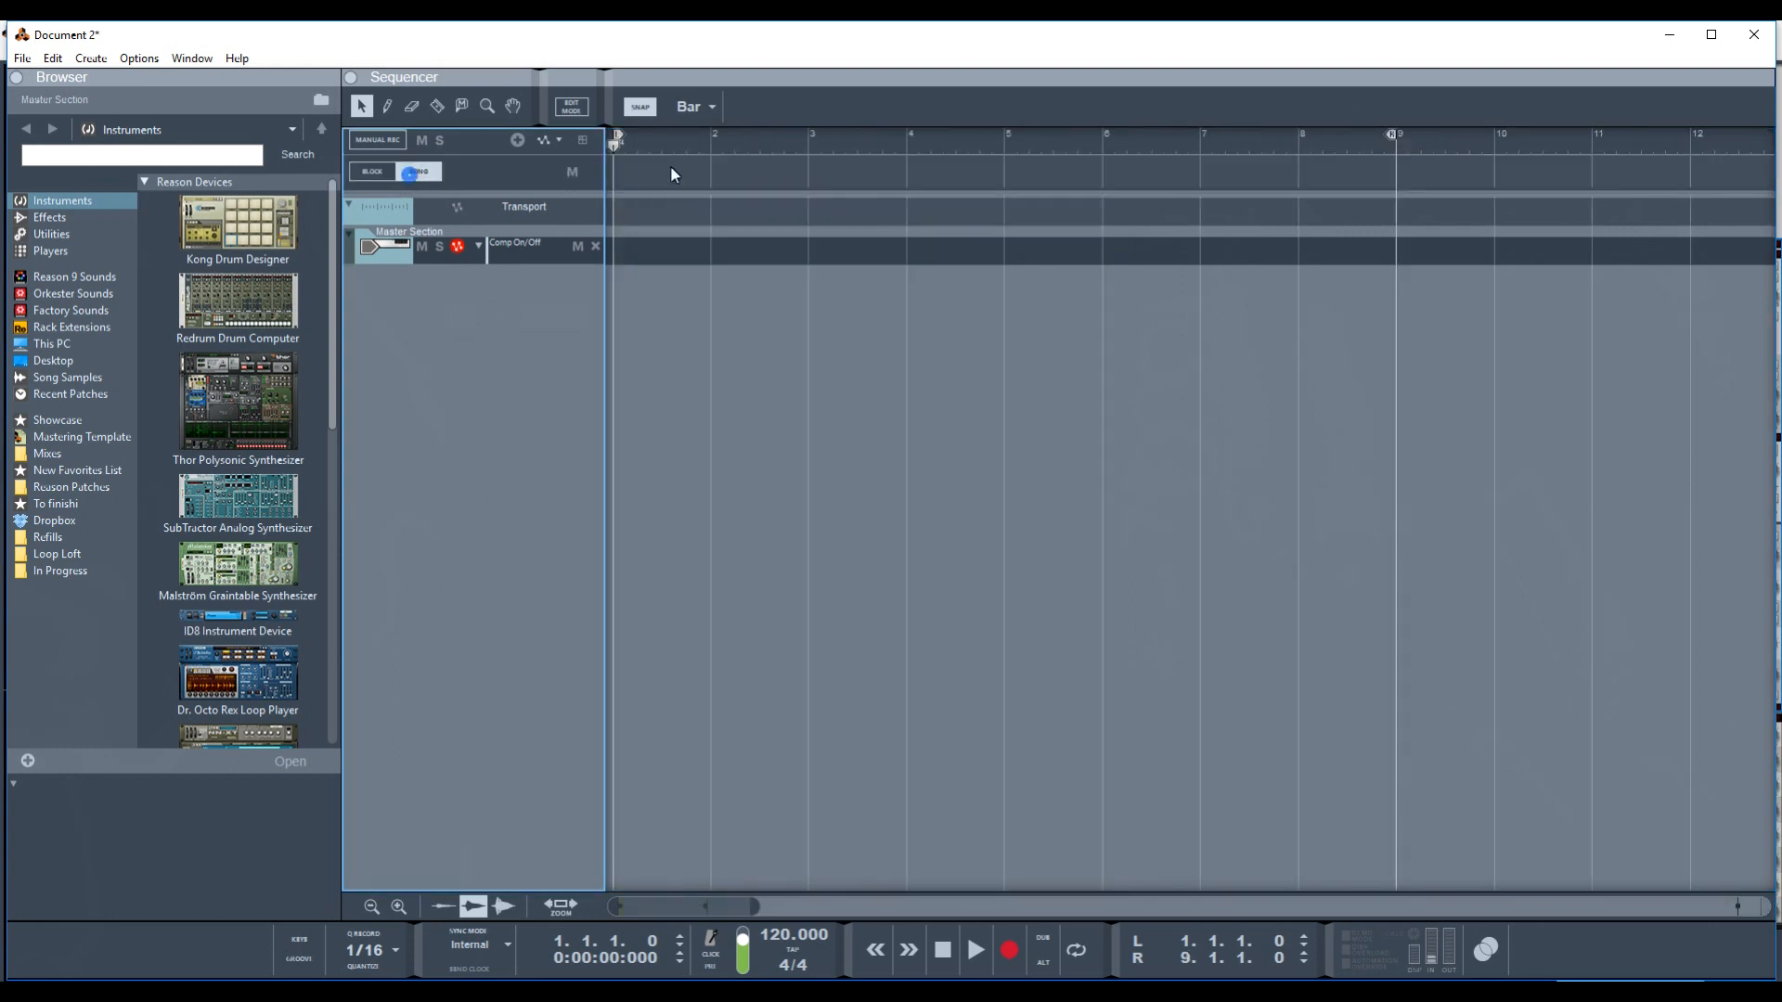
pyautogui.click(388, 109)
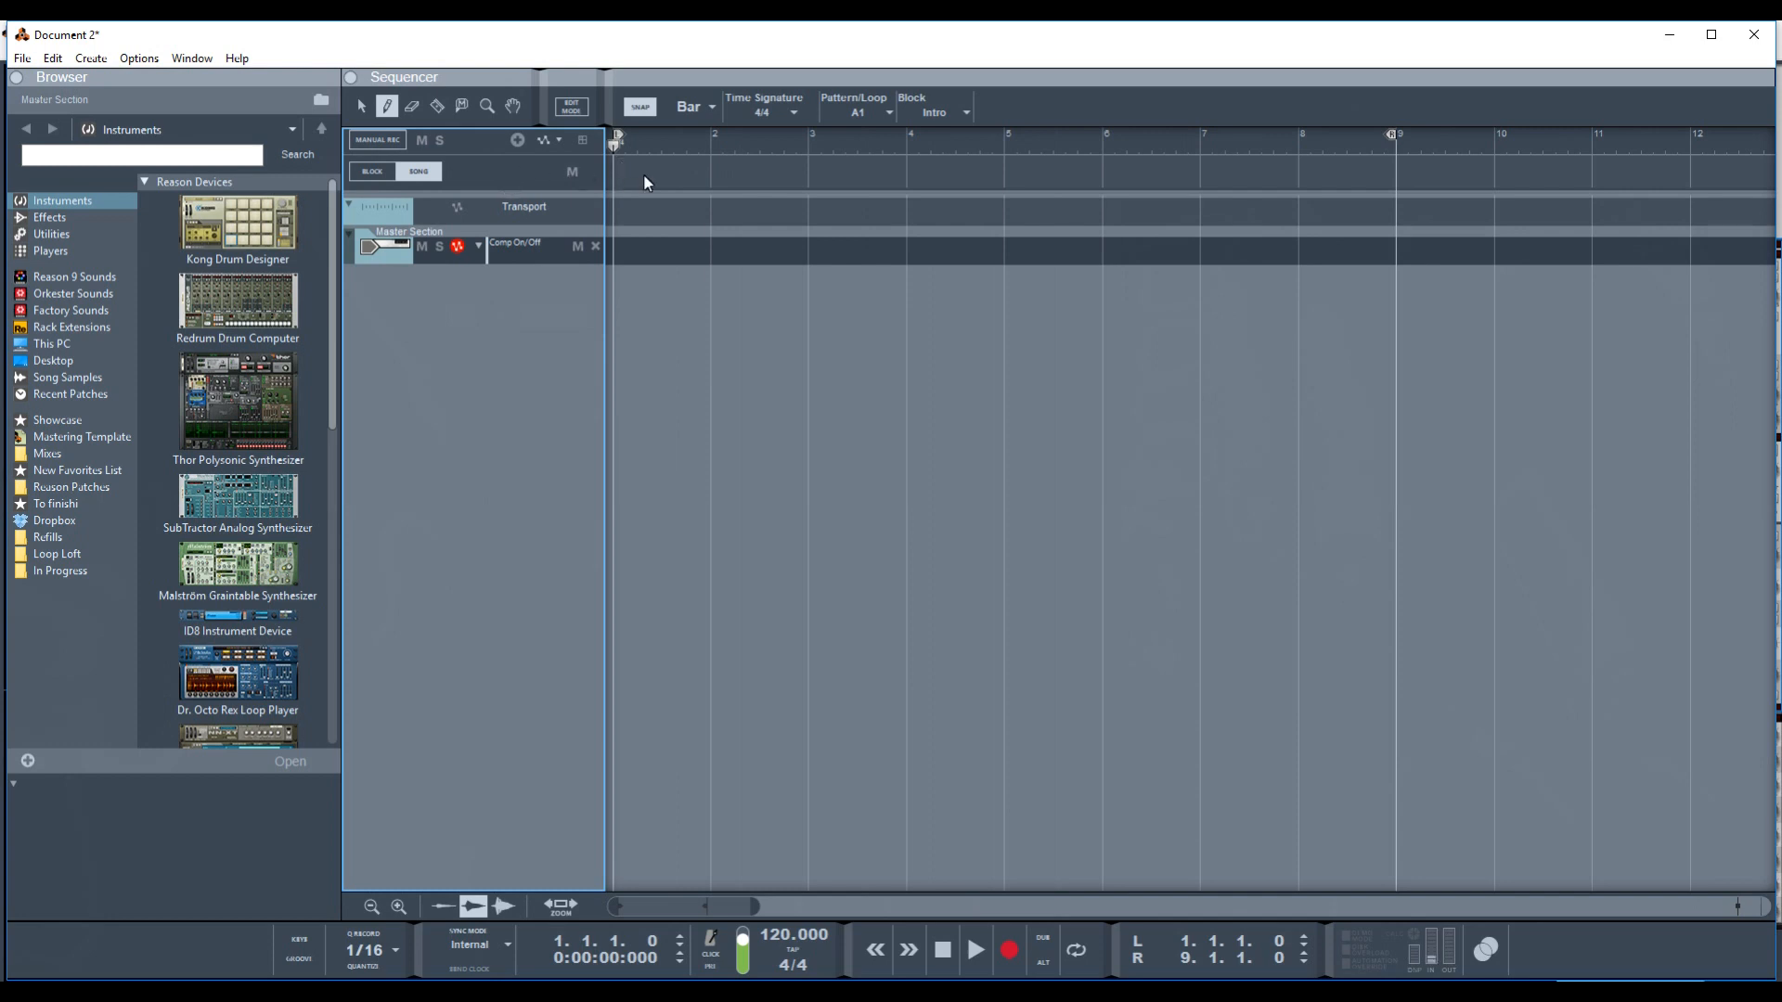
pyautogui.moveTo(614, 175); pyautogui.dragTo(820, 179)
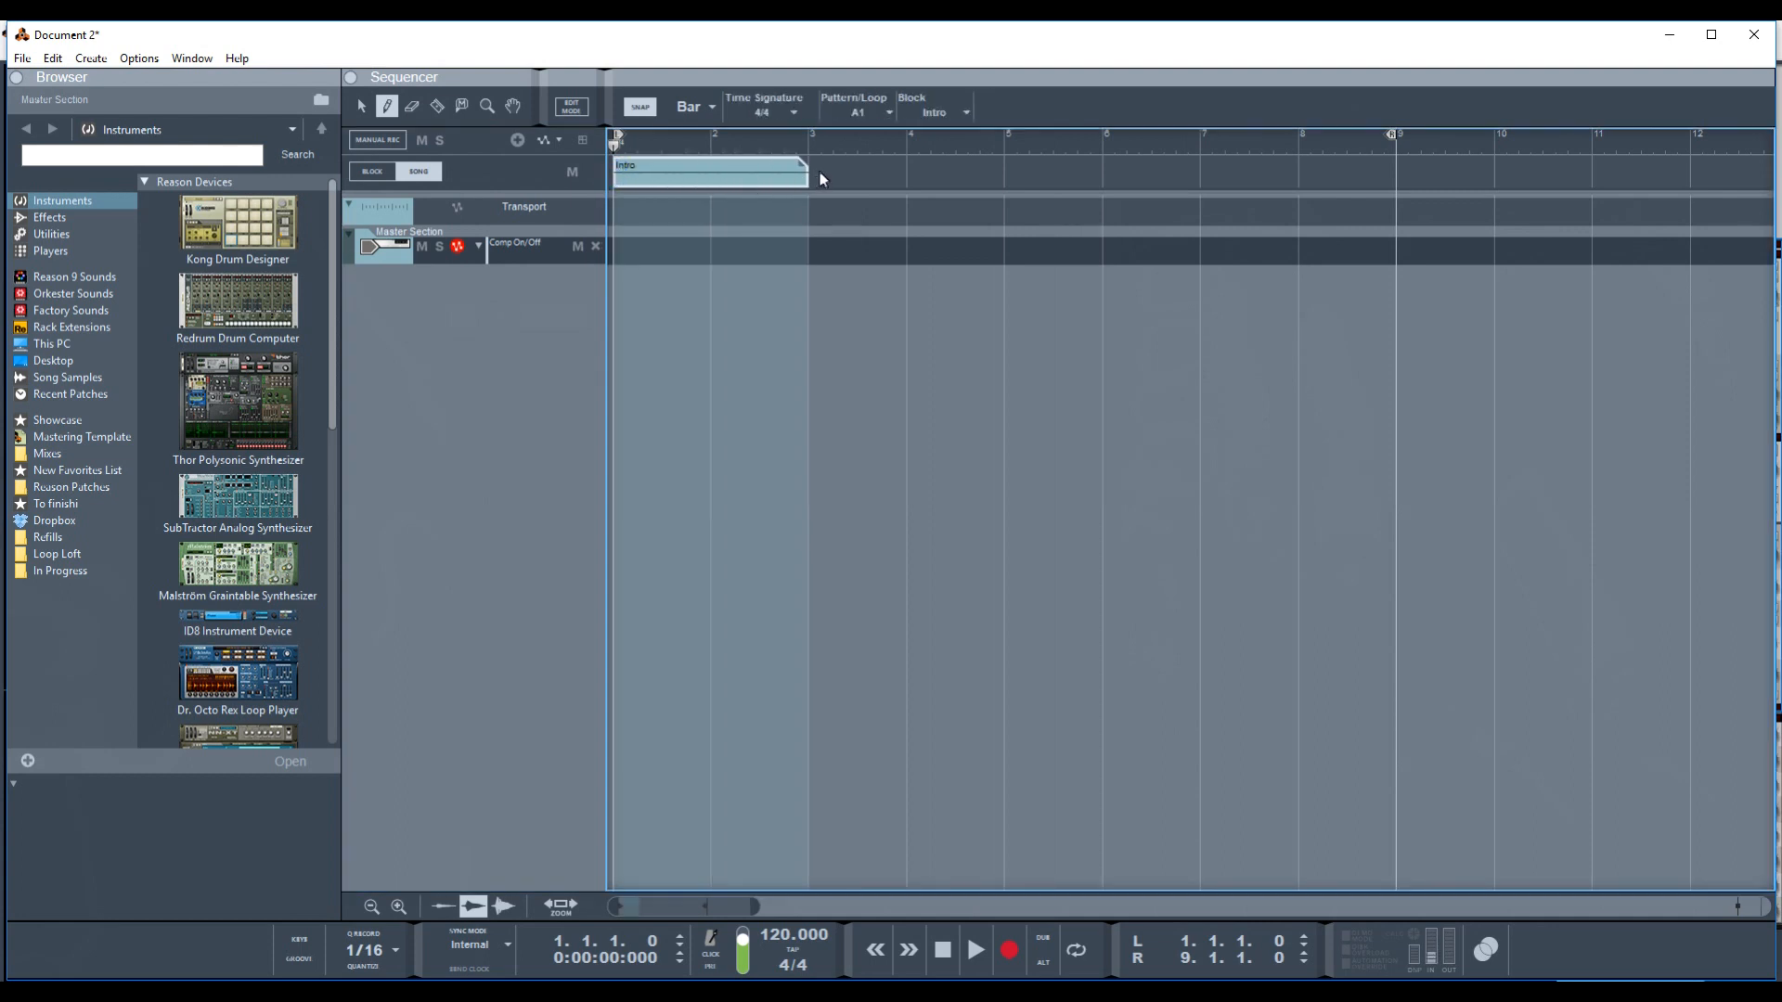
pyautogui.click(816, 162)
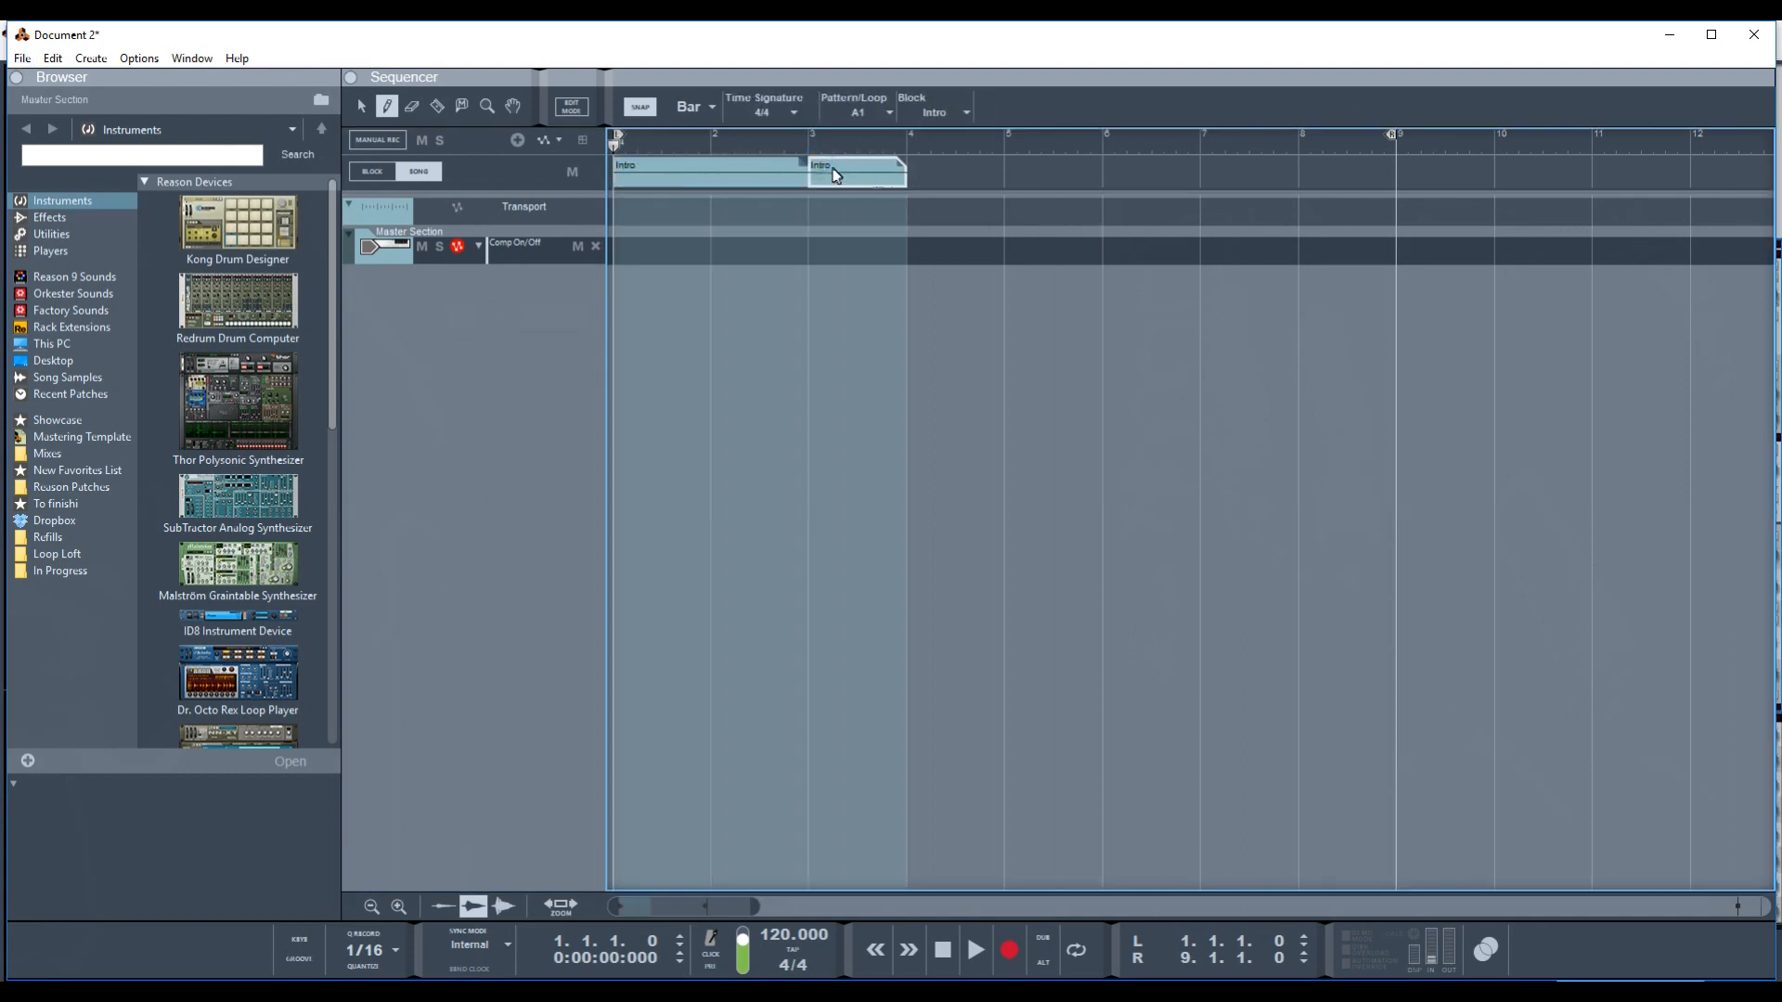
pyautogui.click(937, 178)
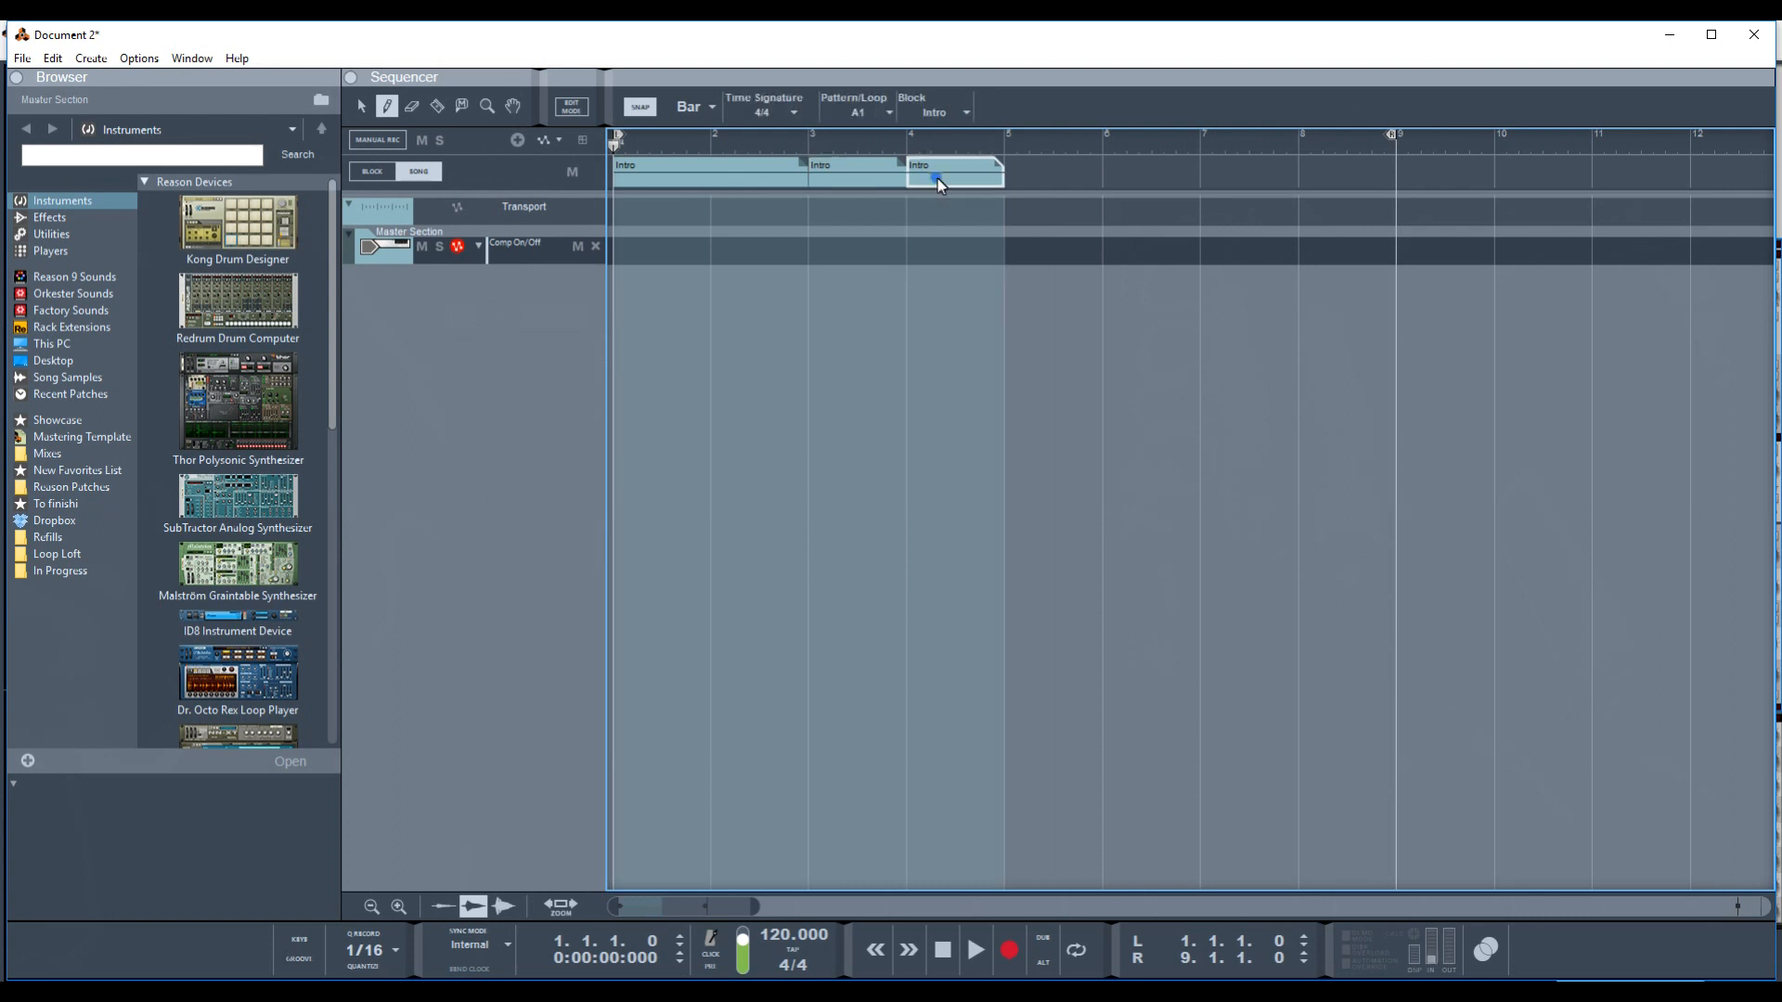
# Reassign the block clip at bar 3 to Verse and the one at bar 4 to Pre-Chorus.
pyautogui.click(369, 104)
pyautogui.click(825, 169)
pyautogui.click(833, 166)
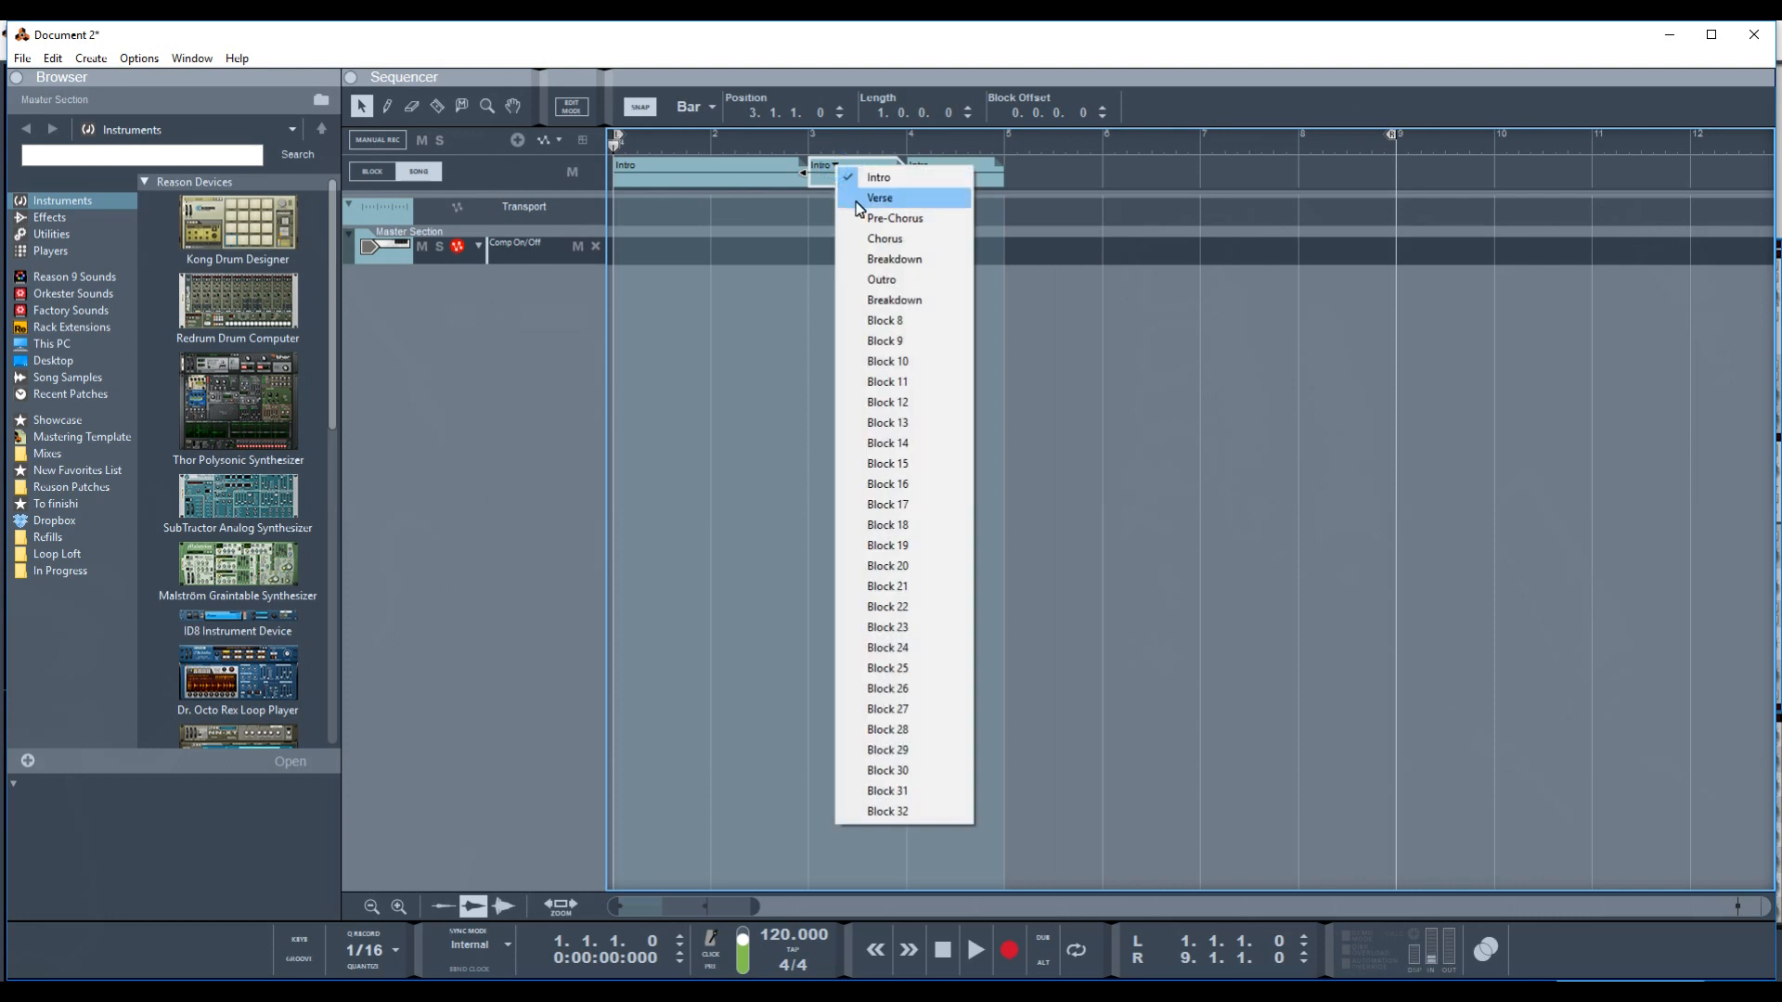
pyautogui.click(856, 199)
pyautogui.click(933, 165)
pyautogui.click(951, 216)
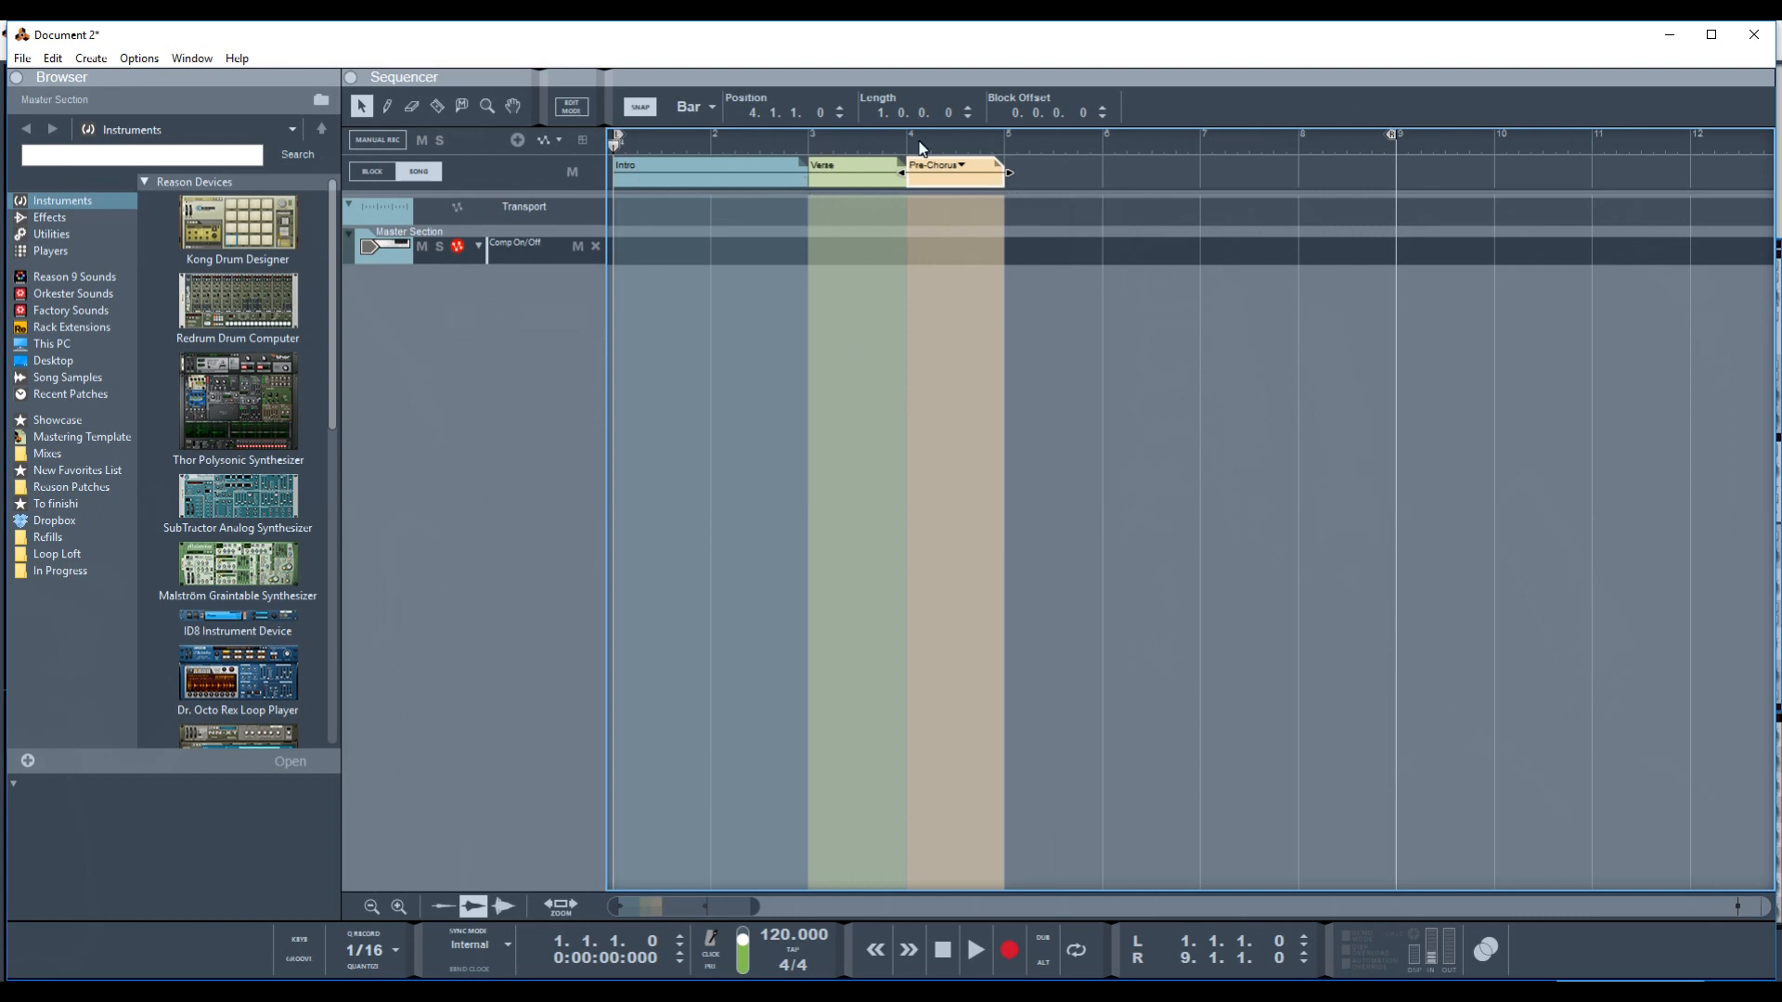
# Set the loop locators to span the selected Pre-Chorus clip.
pyautogui.rightClick(985, 174)
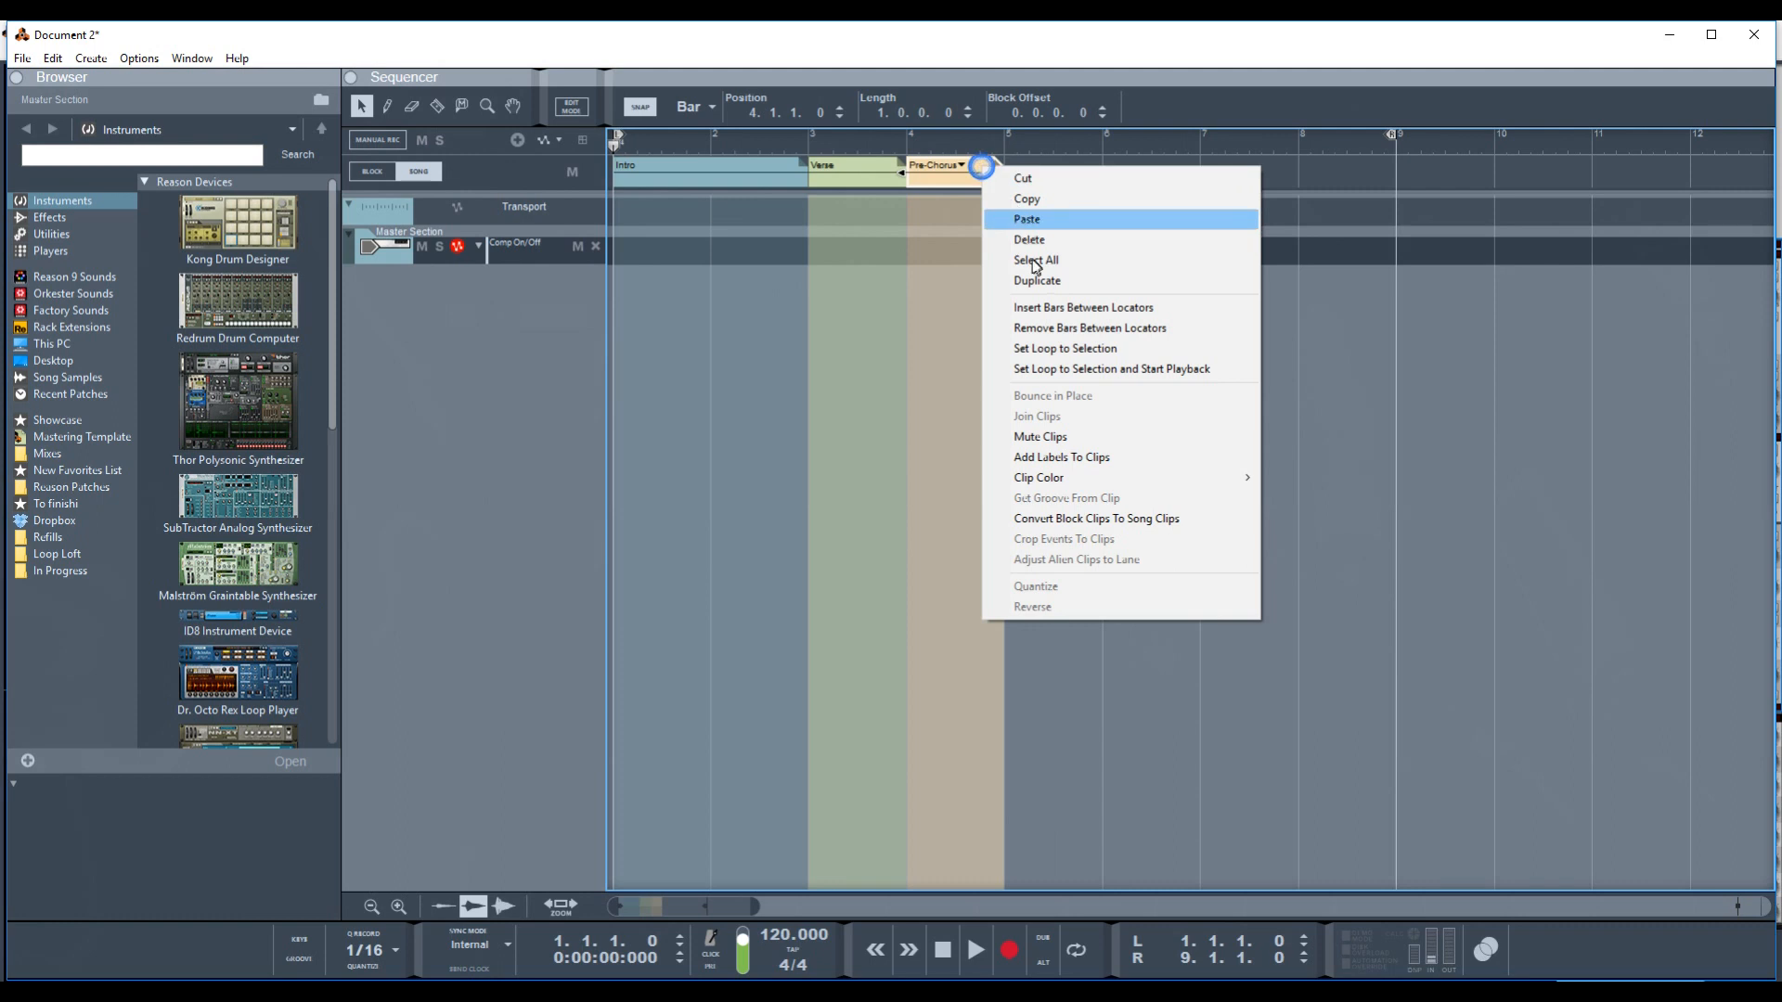
pyautogui.click(1050, 352)
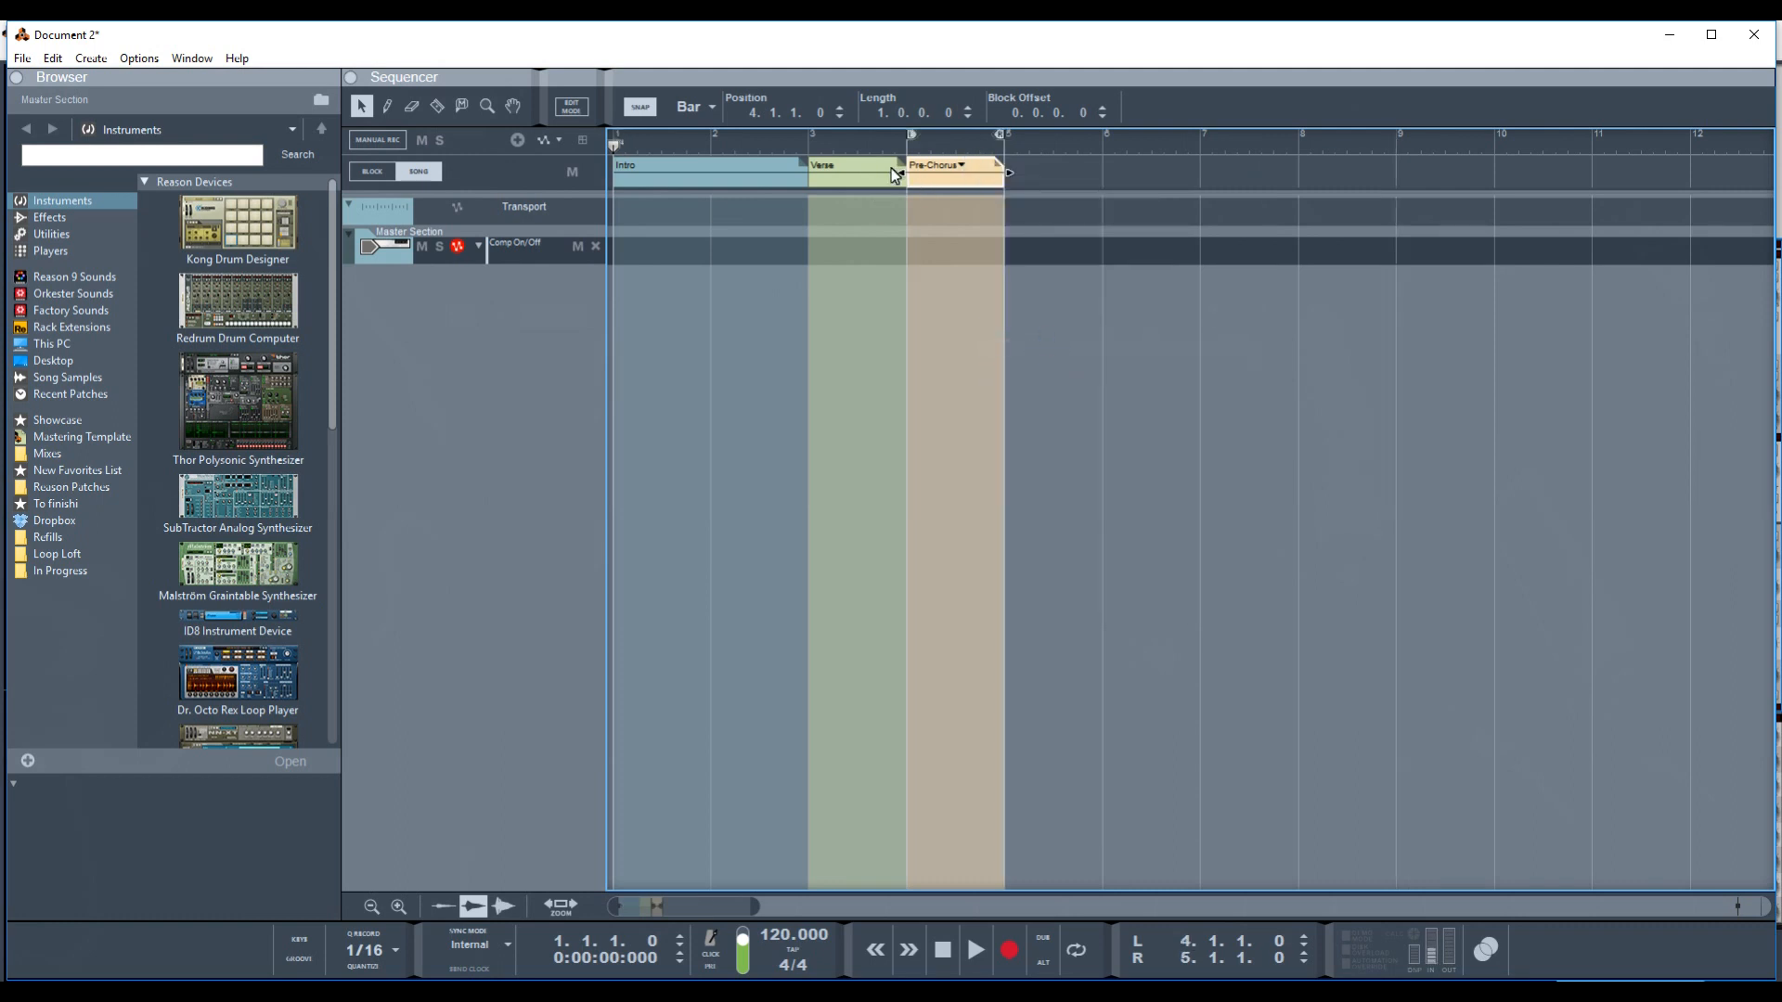
pyautogui.click(260, 292)
# Clear the automation from the Master Compressor's On switch in the Mixer window.
pyautogui.hotkey('alt', 'Tab')
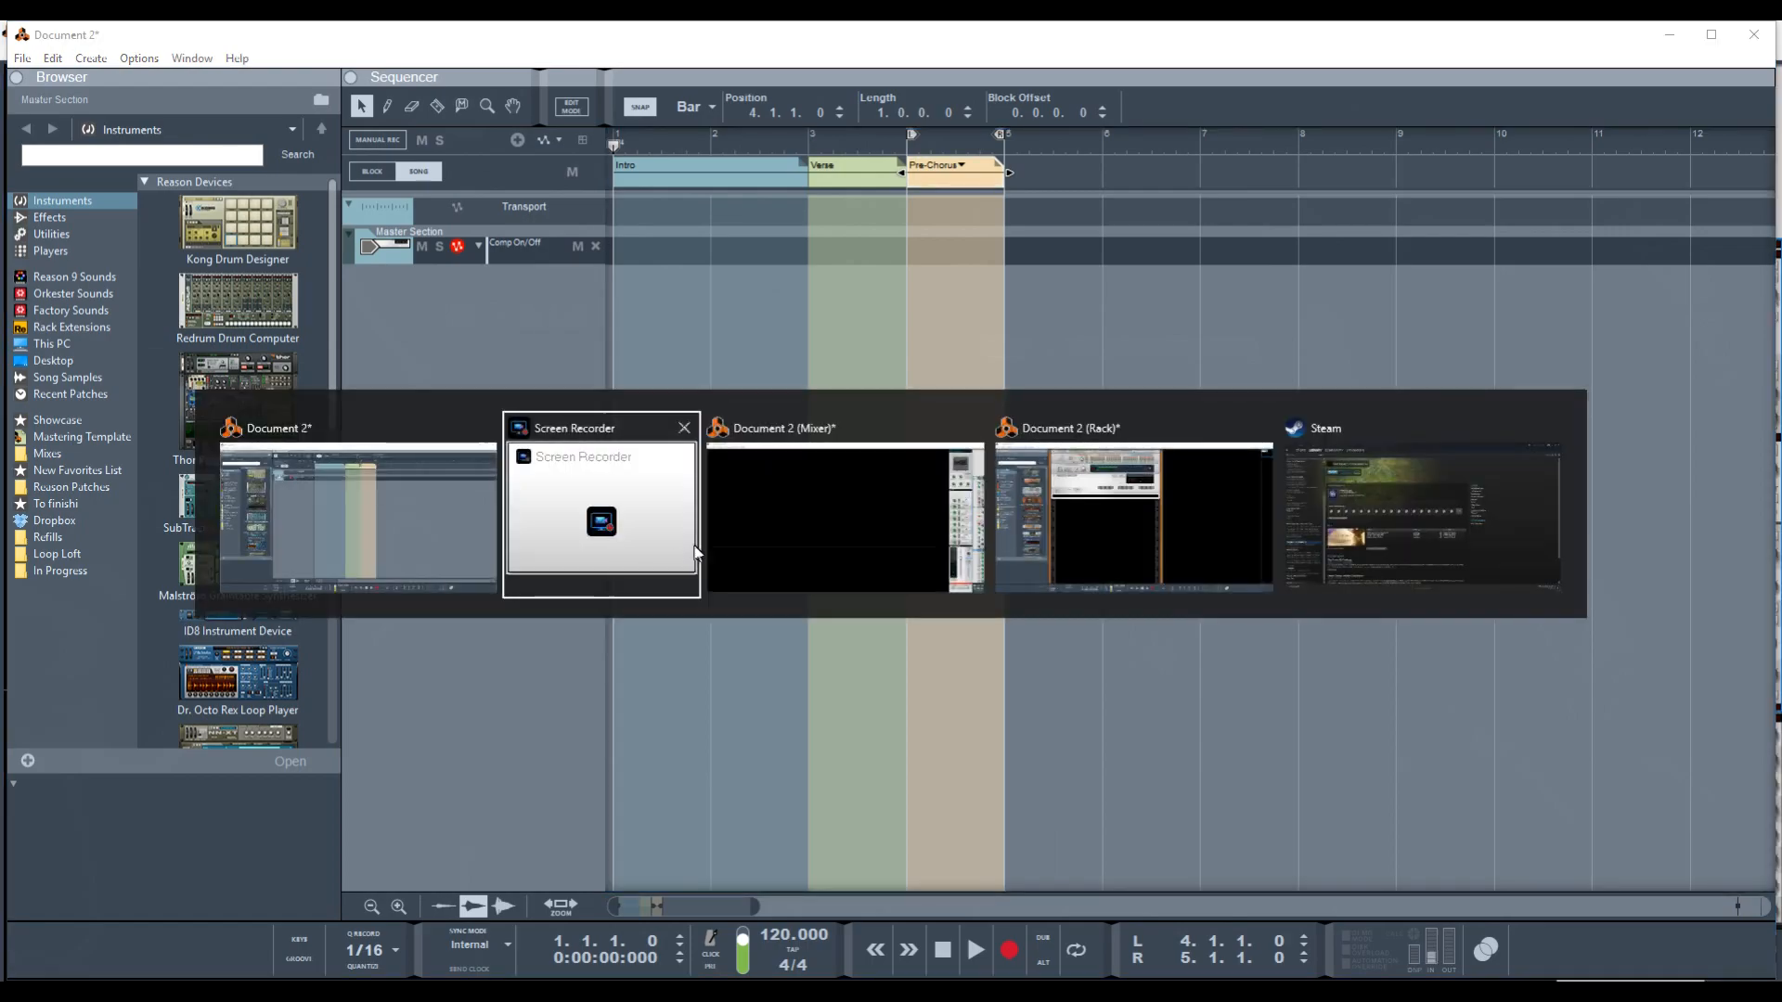
pyautogui.click(766, 520)
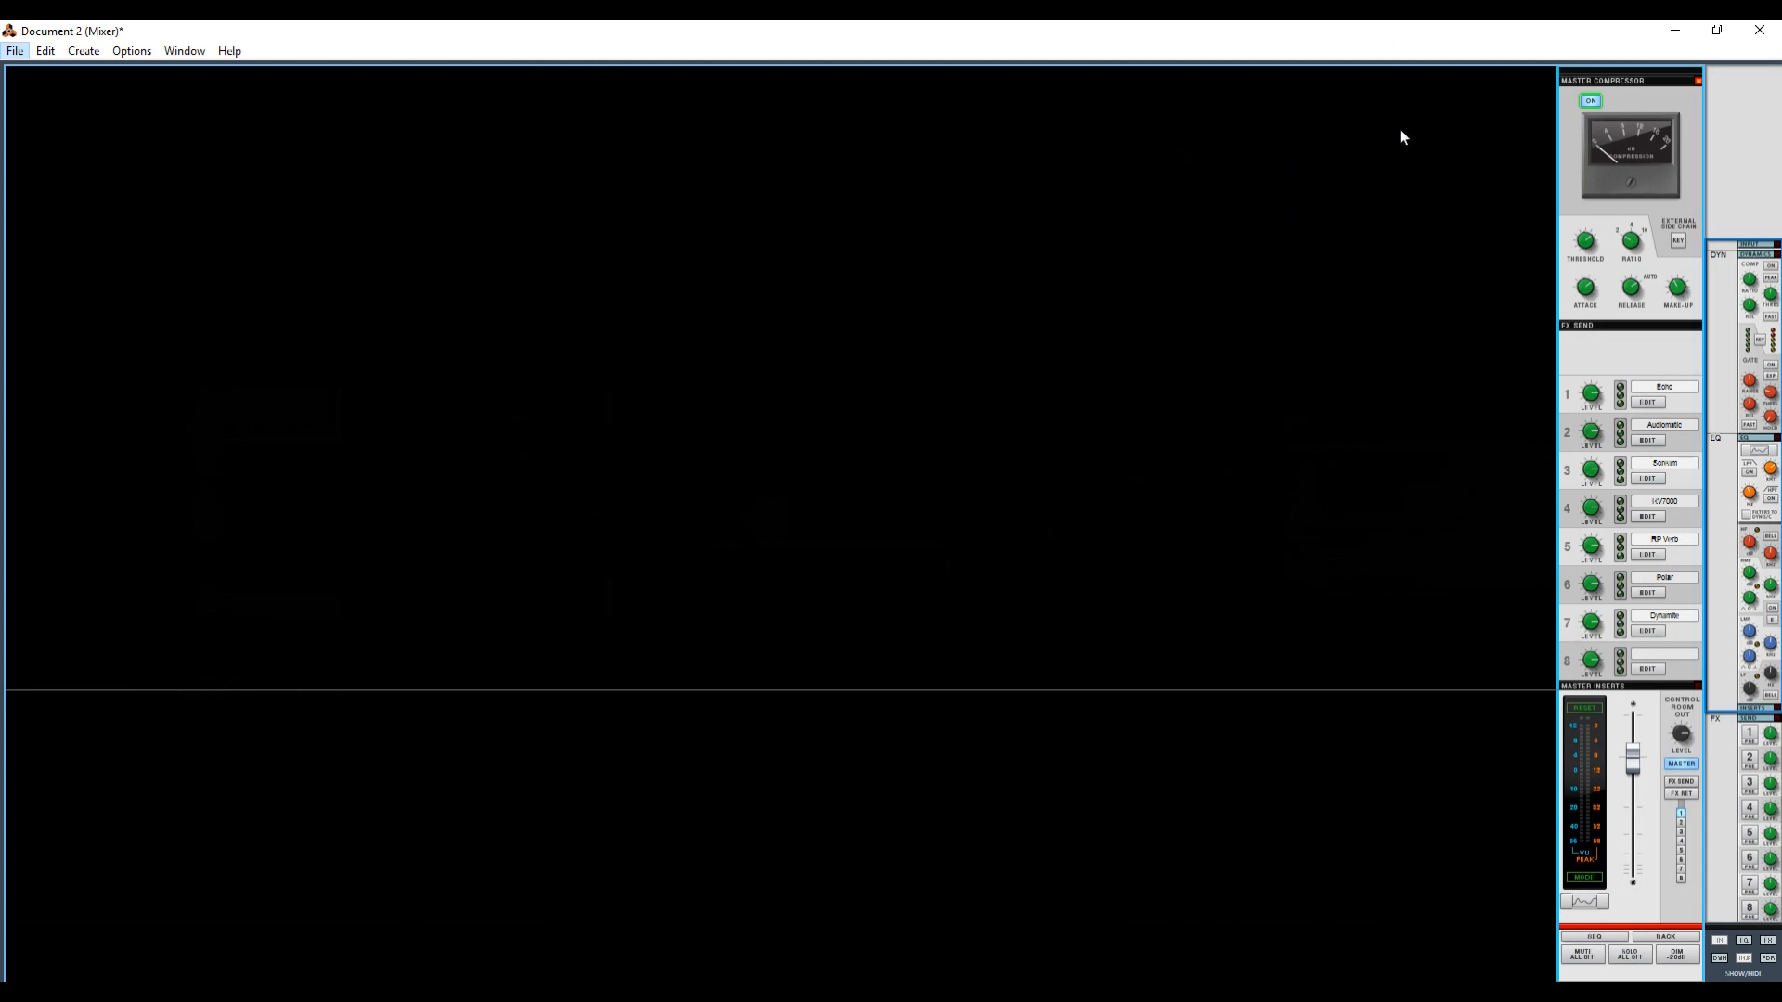
pyautogui.rightClick(1590, 76)
pyautogui.click(1608, 80)
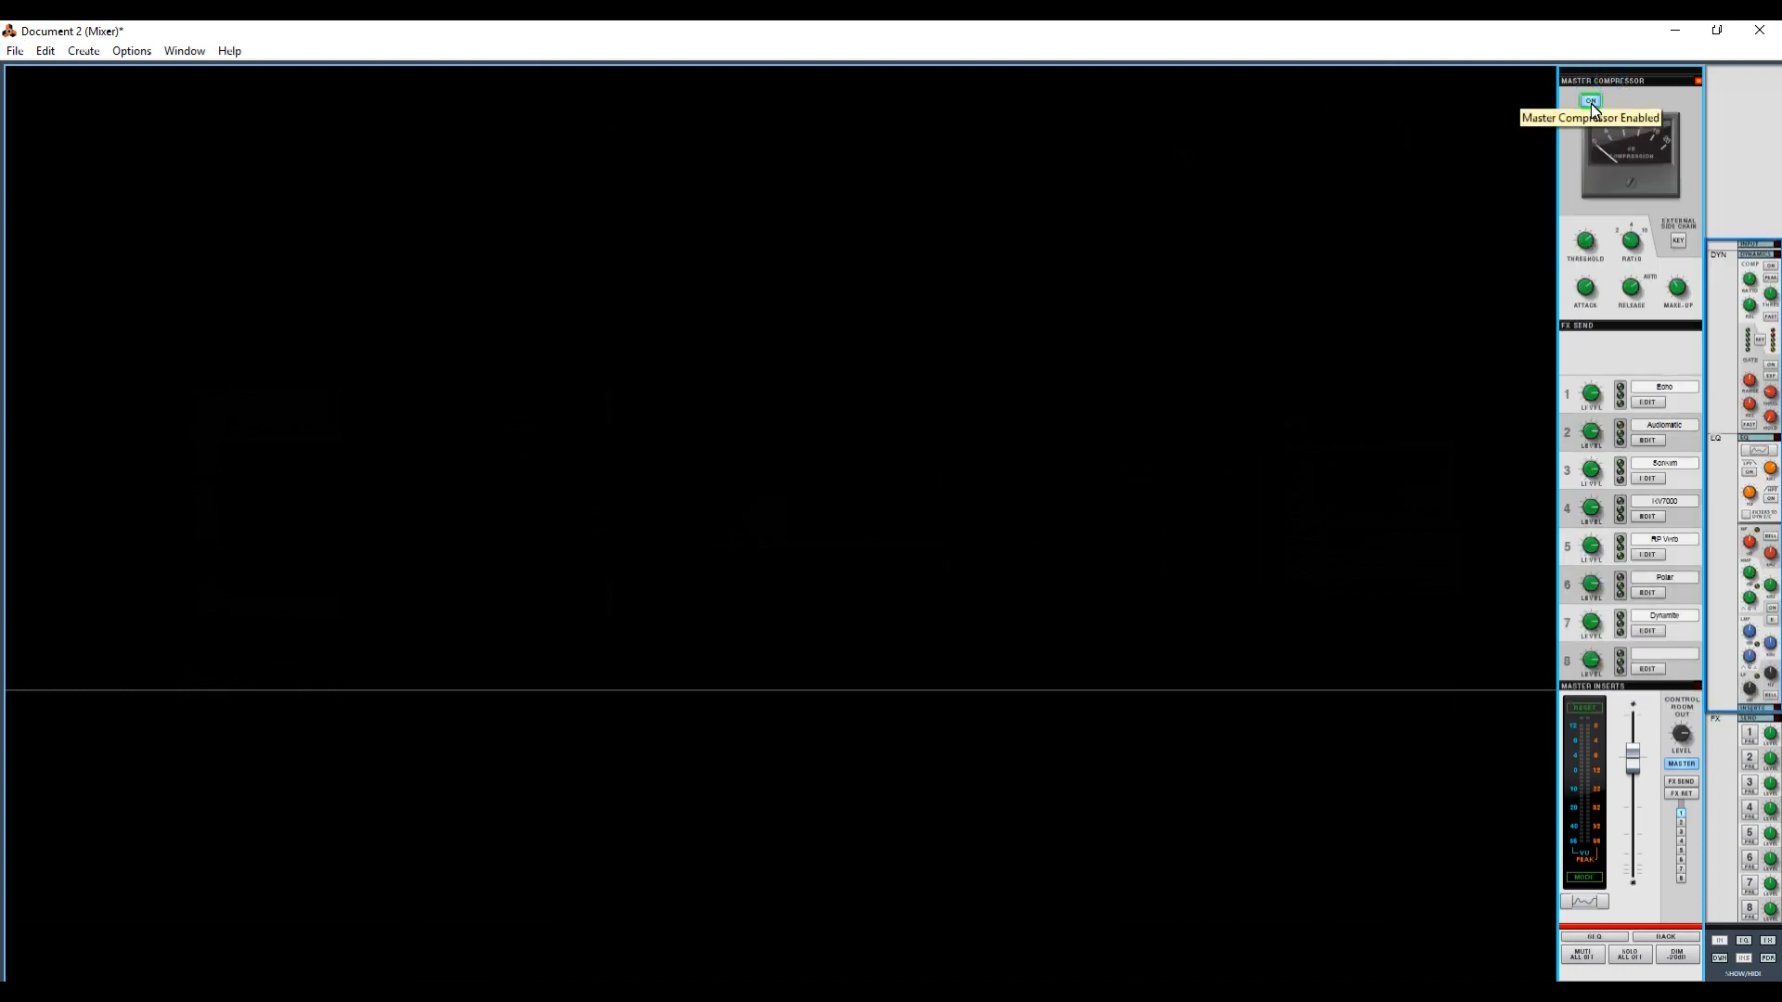
pyautogui.rightClick(1591, 103)
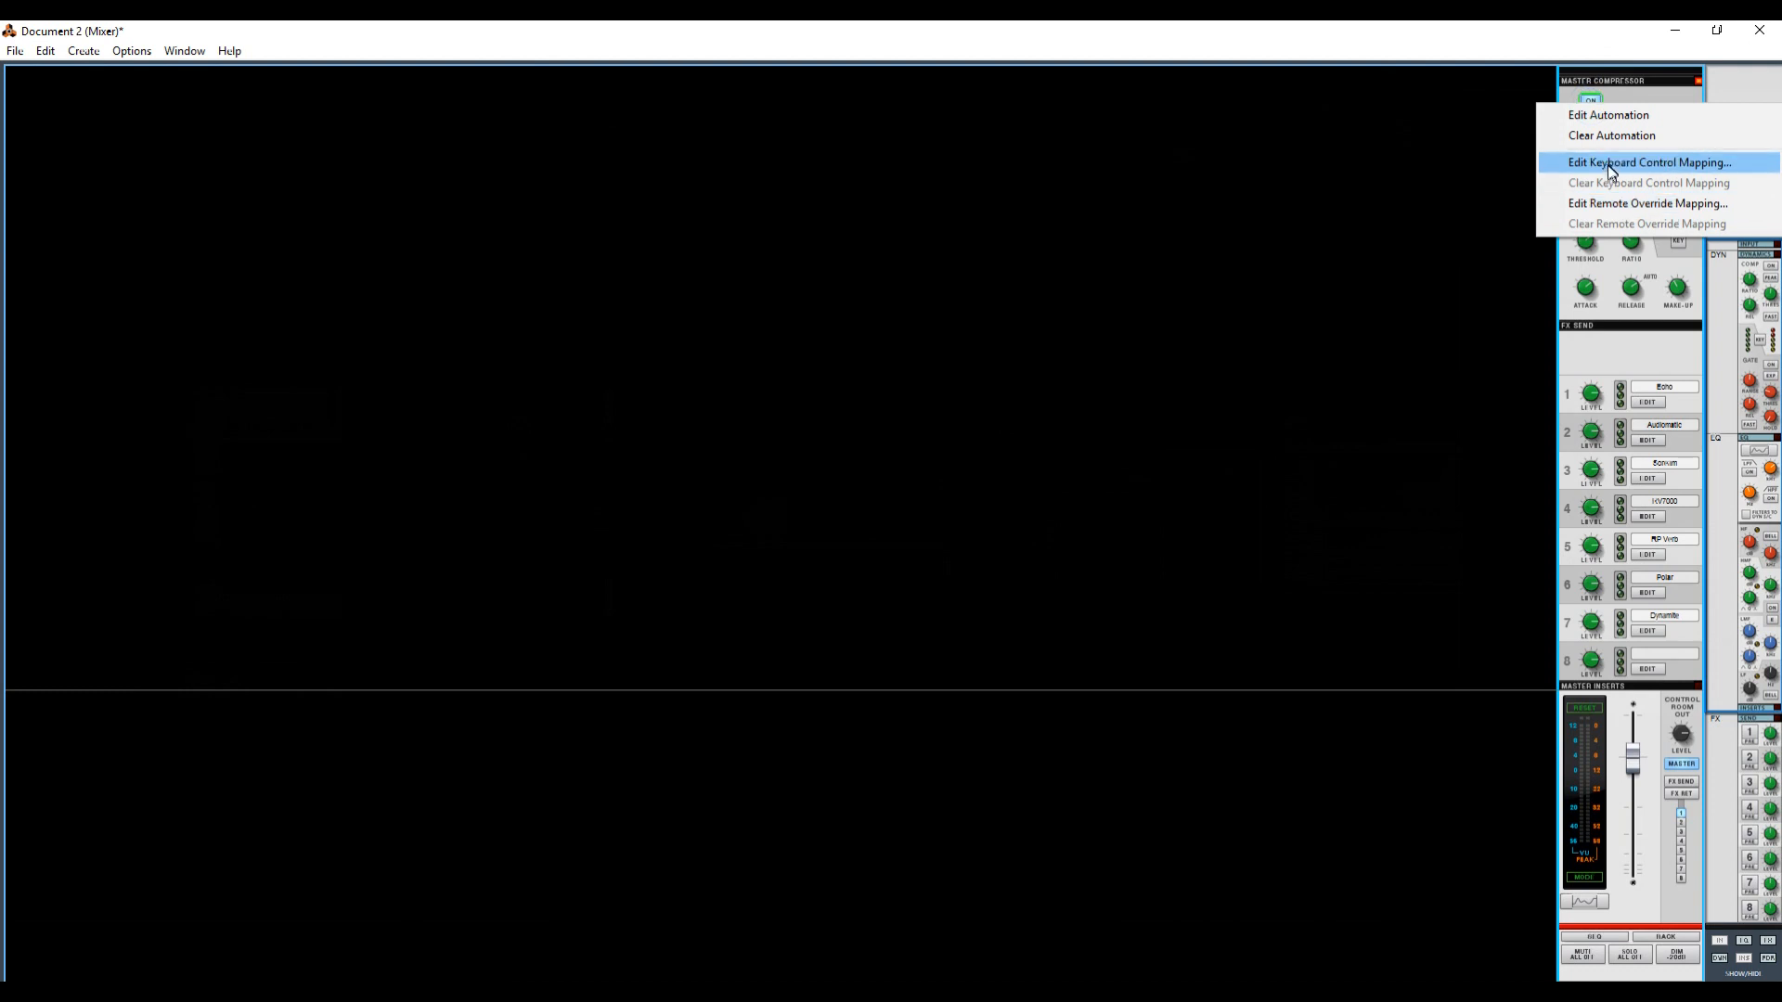
pyautogui.click(1611, 136)
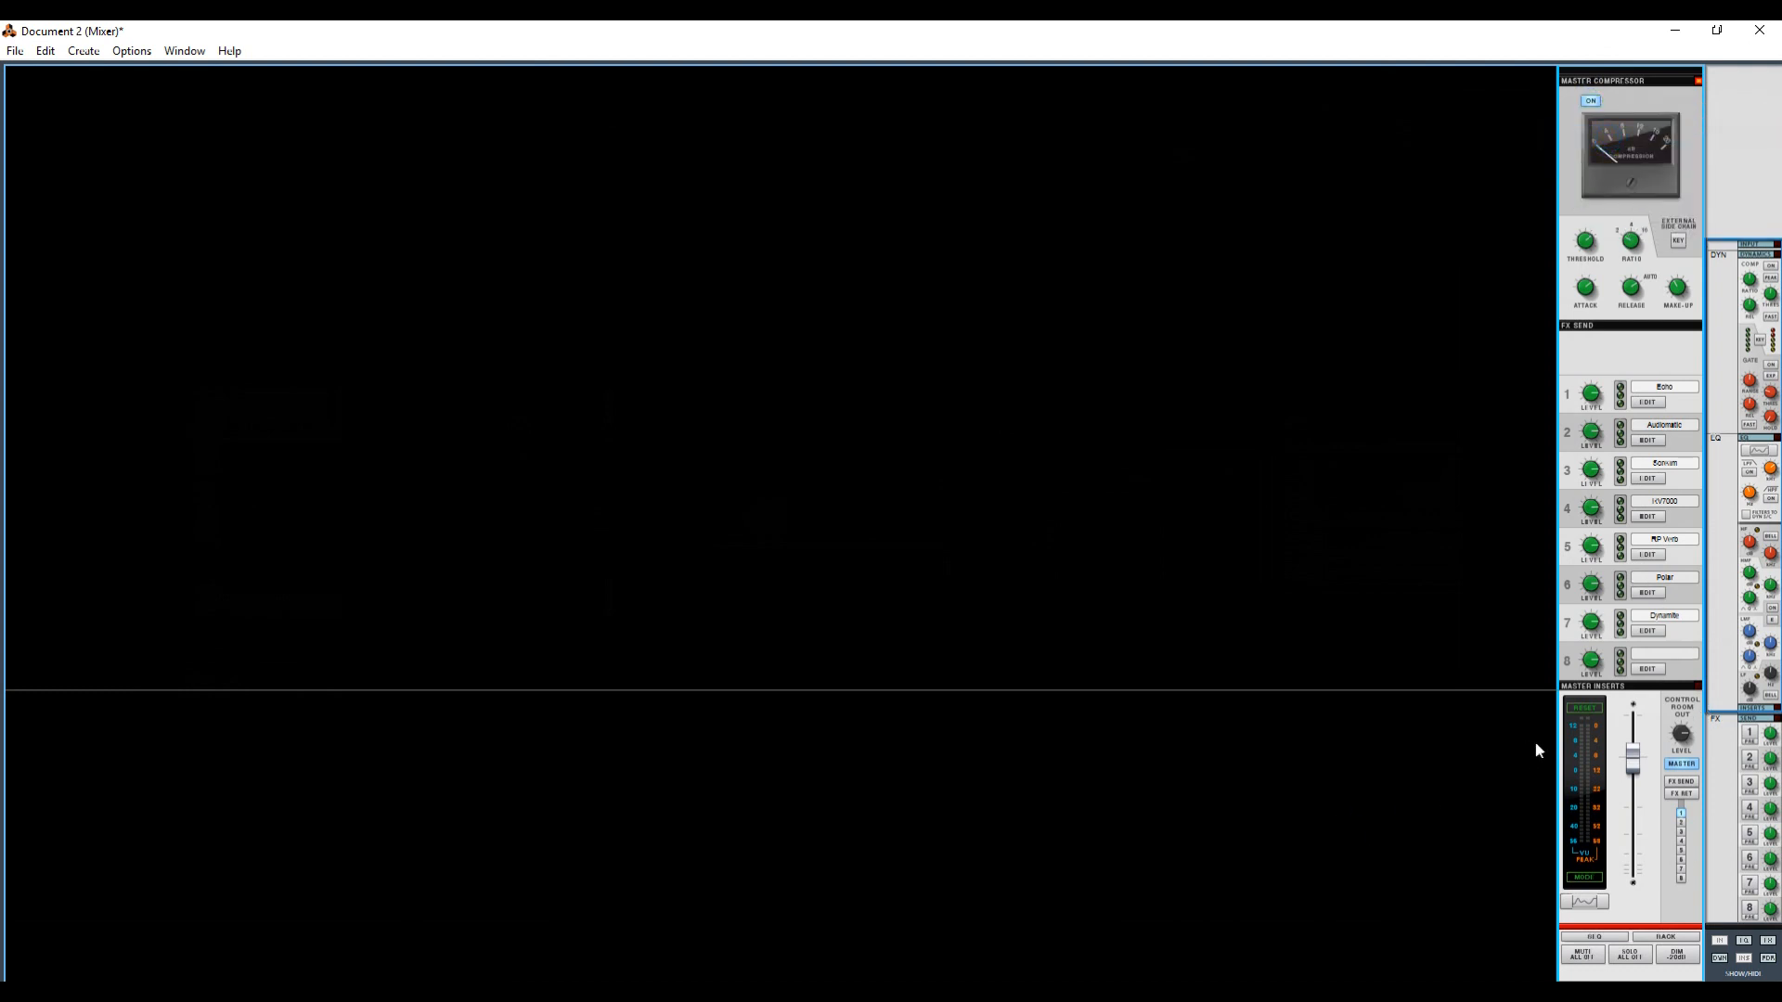
# Automate the master level fader with a two-bar clip from bar 1, ramping the level up to 716 at bar 2.
pyautogui.rightClick(1634, 754)
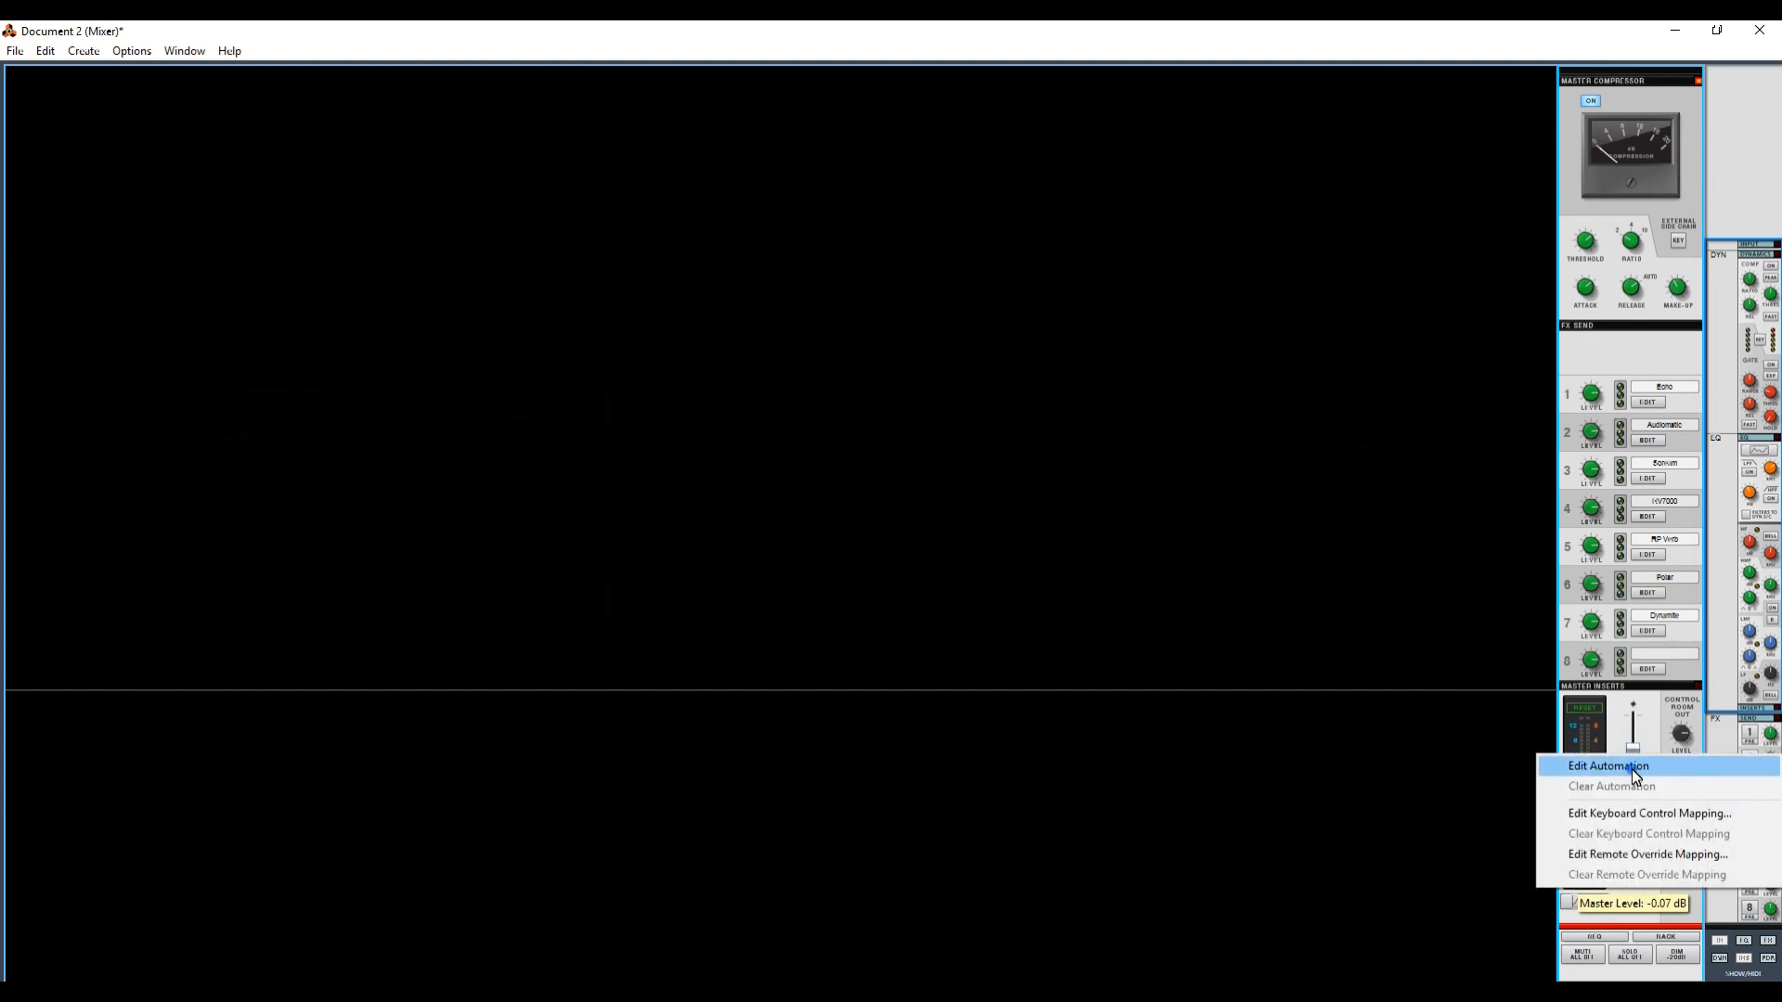
pyautogui.click(1633, 770)
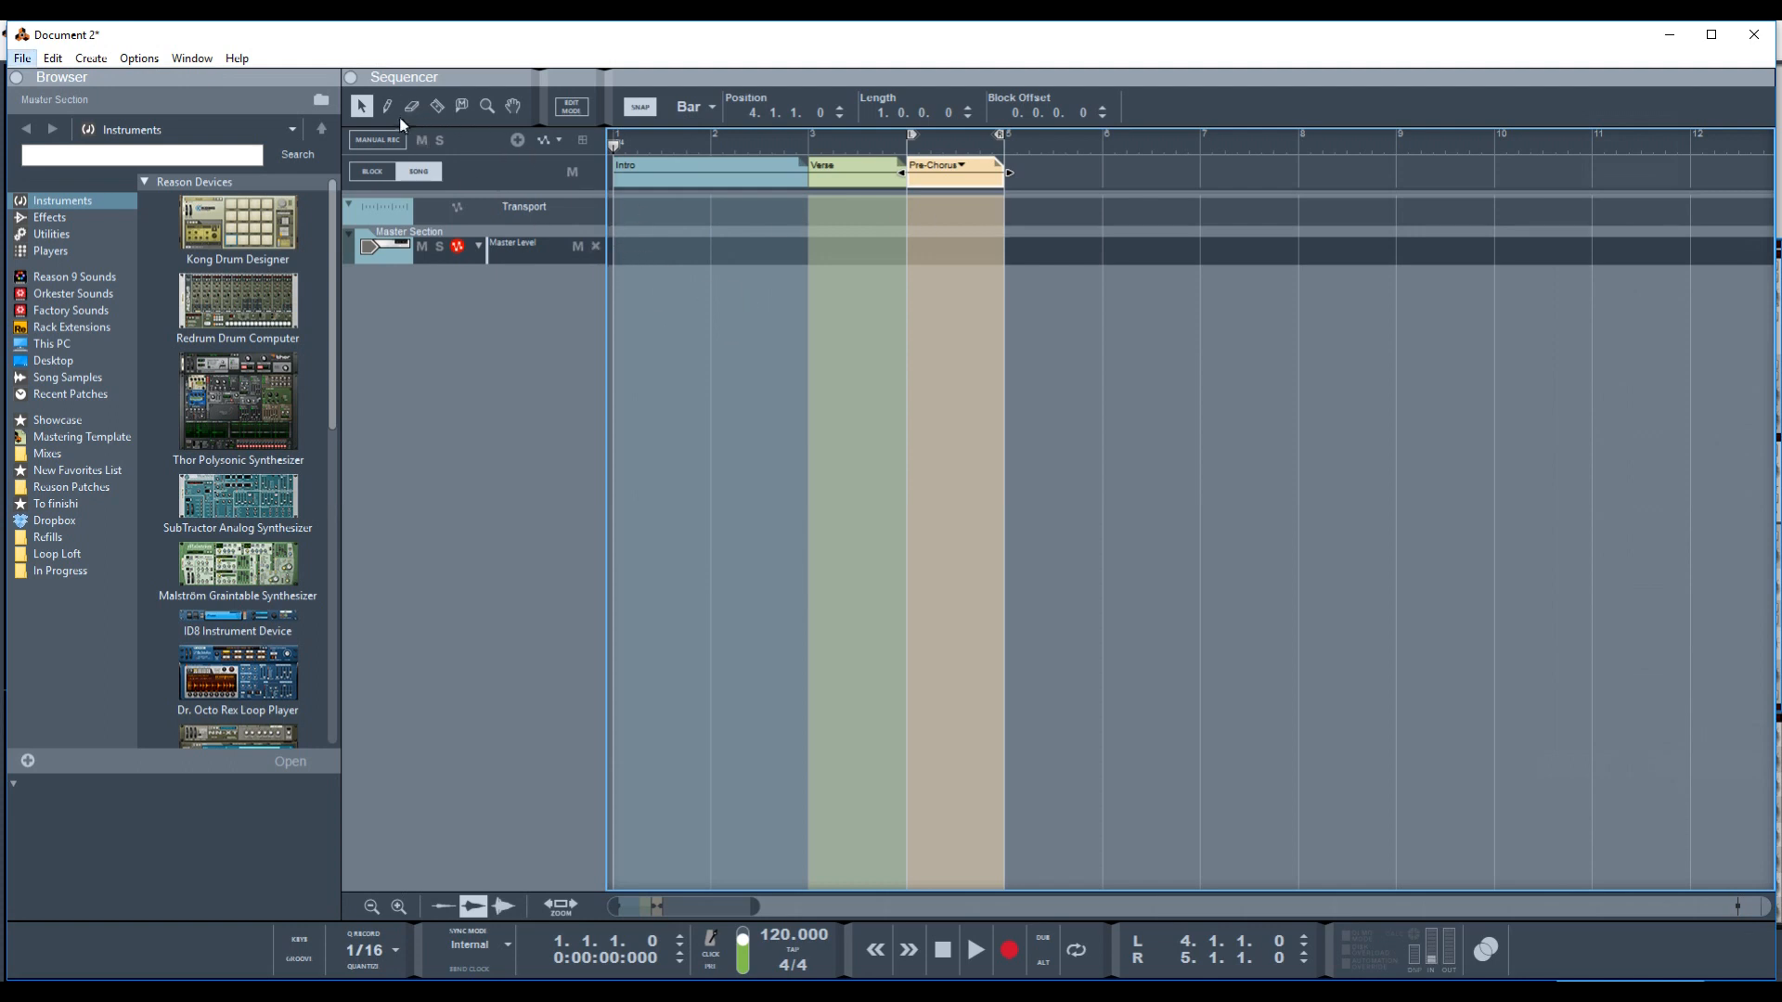
pyautogui.doubleClick(616, 249)
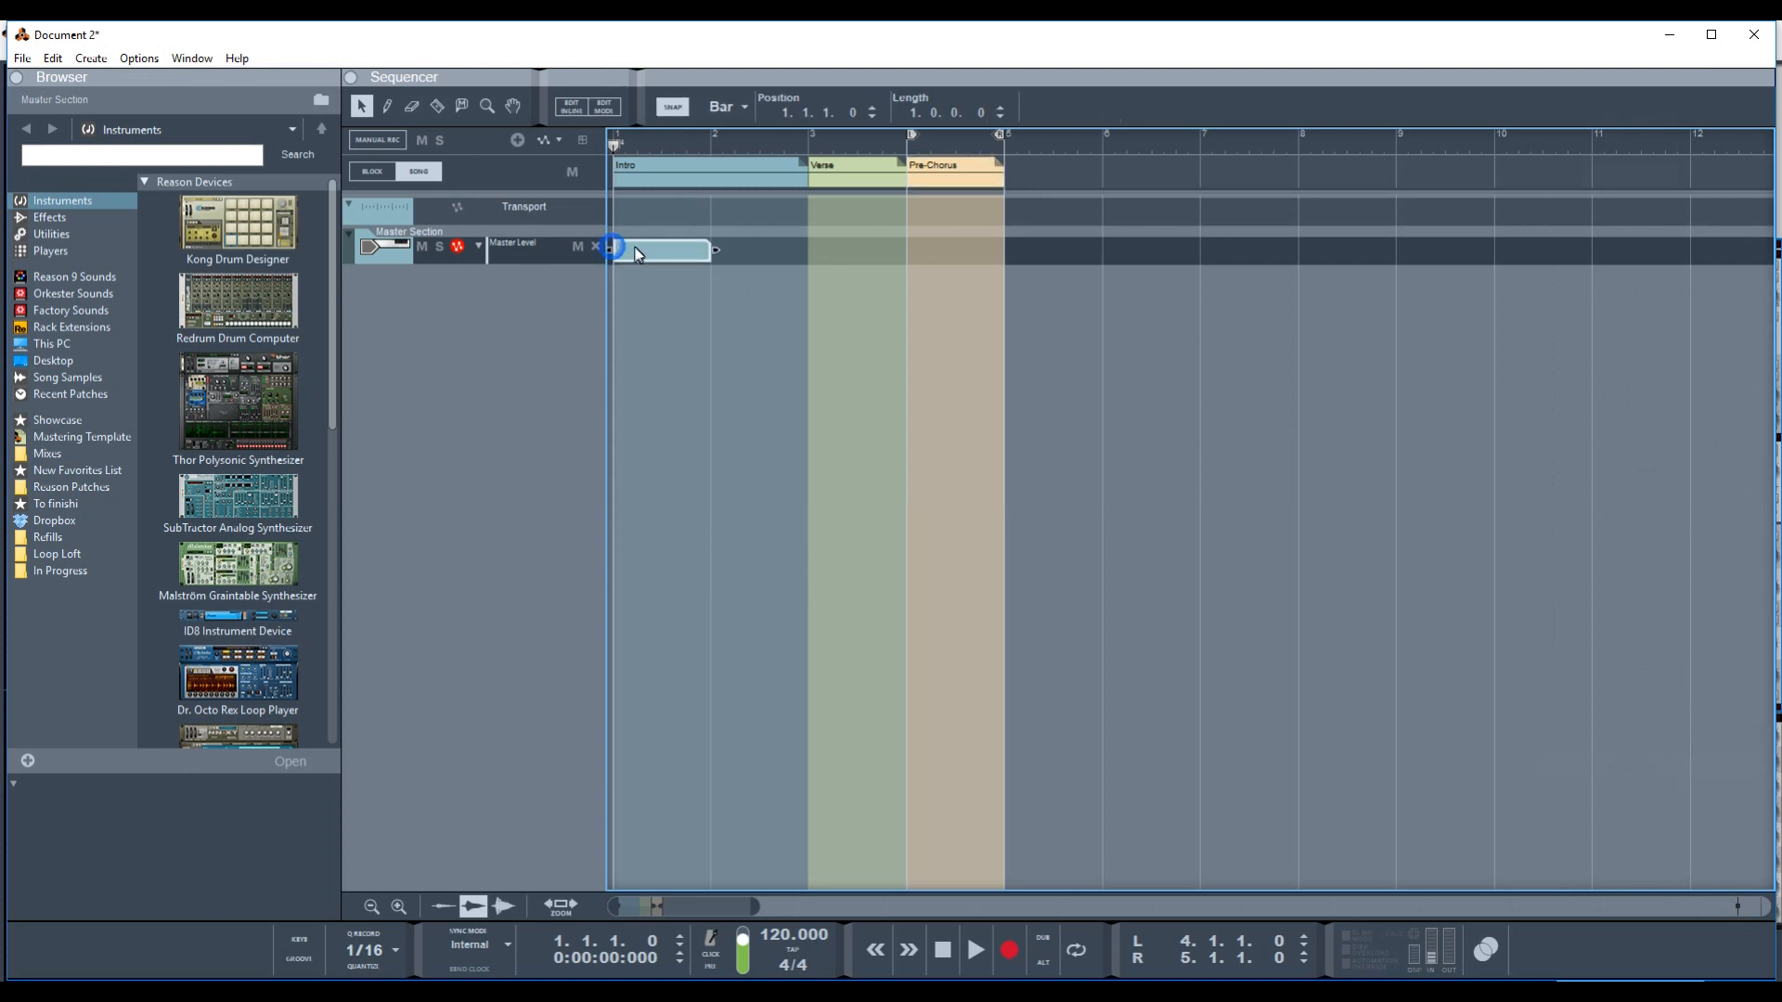
pyautogui.click(635, 253)
pyautogui.click(613, 340)
pyautogui.click(709, 272)
pyautogui.click(711, 275)
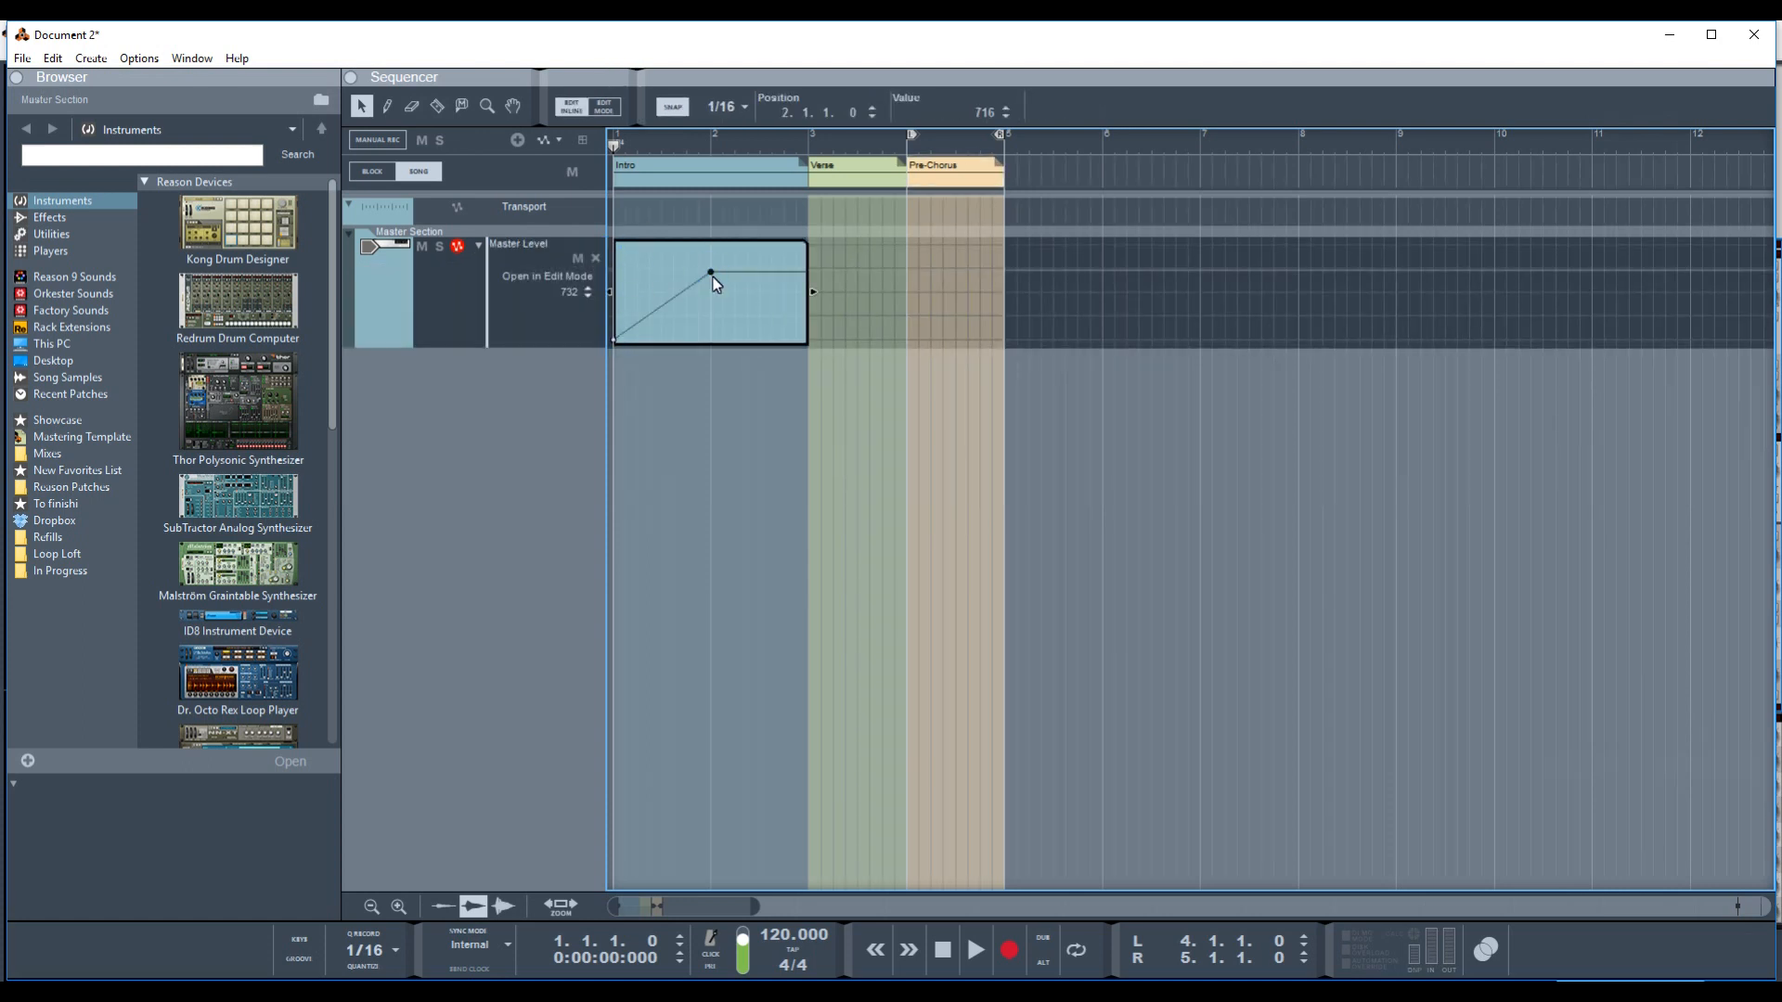
pyautogui.doubleClick(648, 292)
pyautogui.press('Escape')
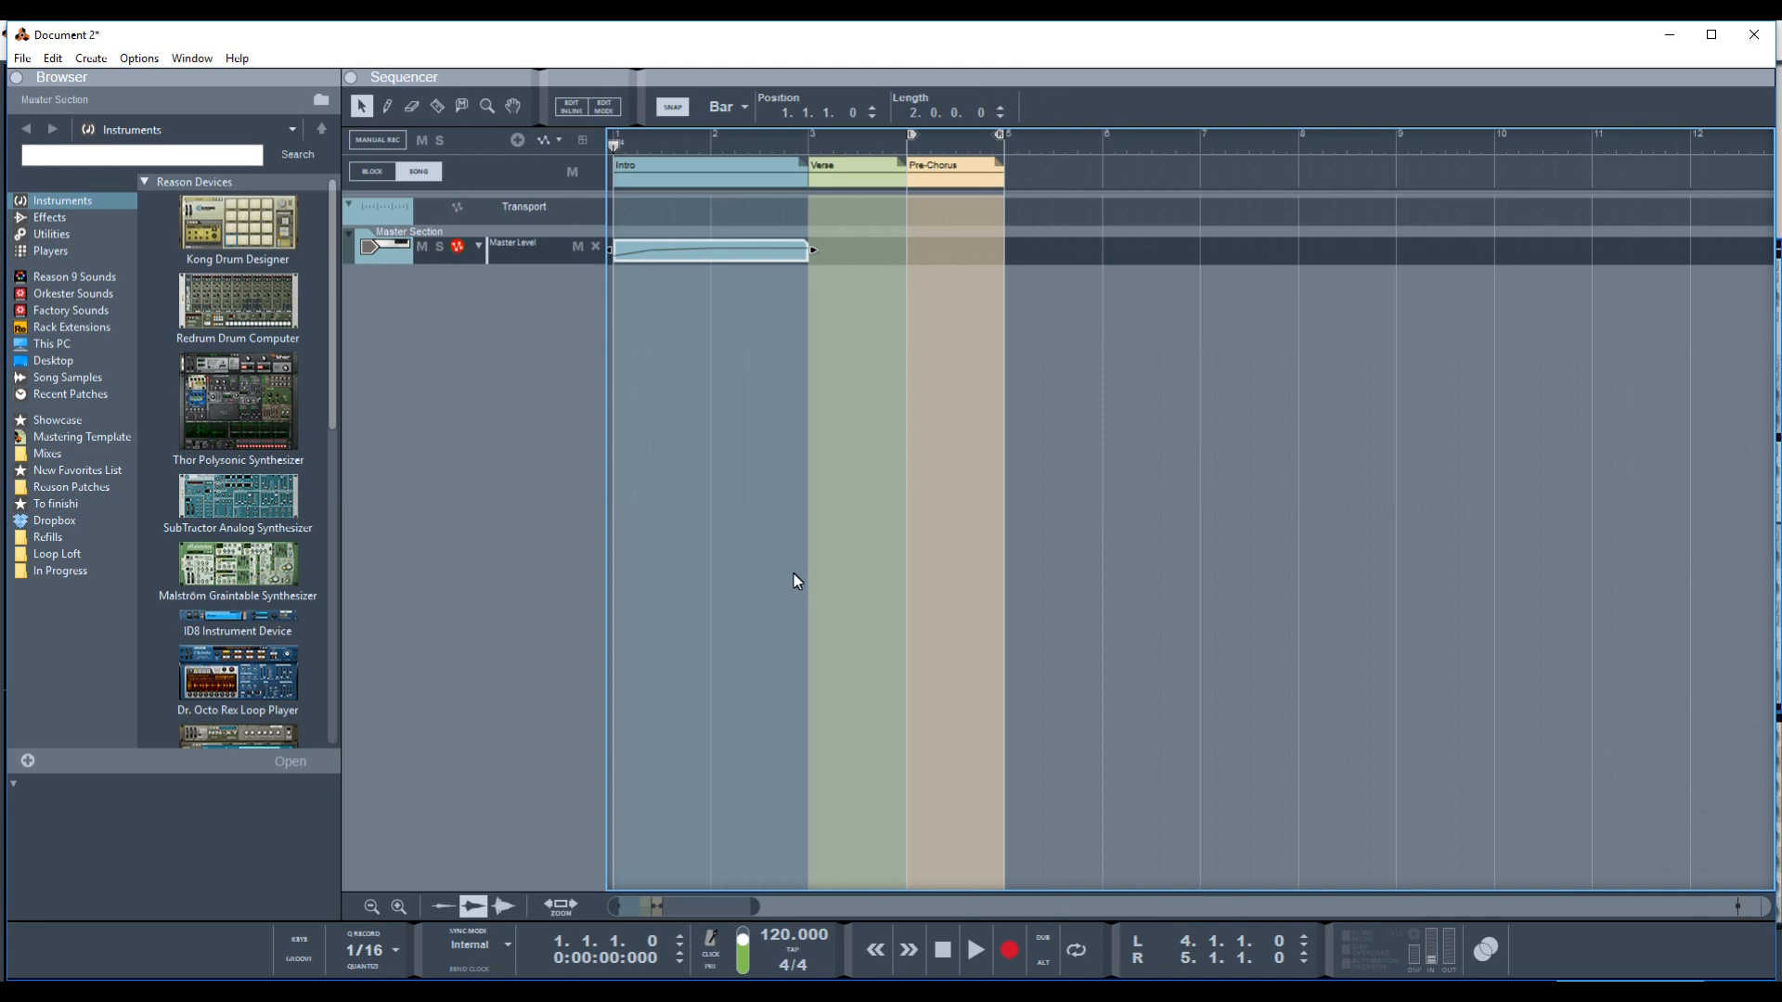
pyautogui.click(441, 311)
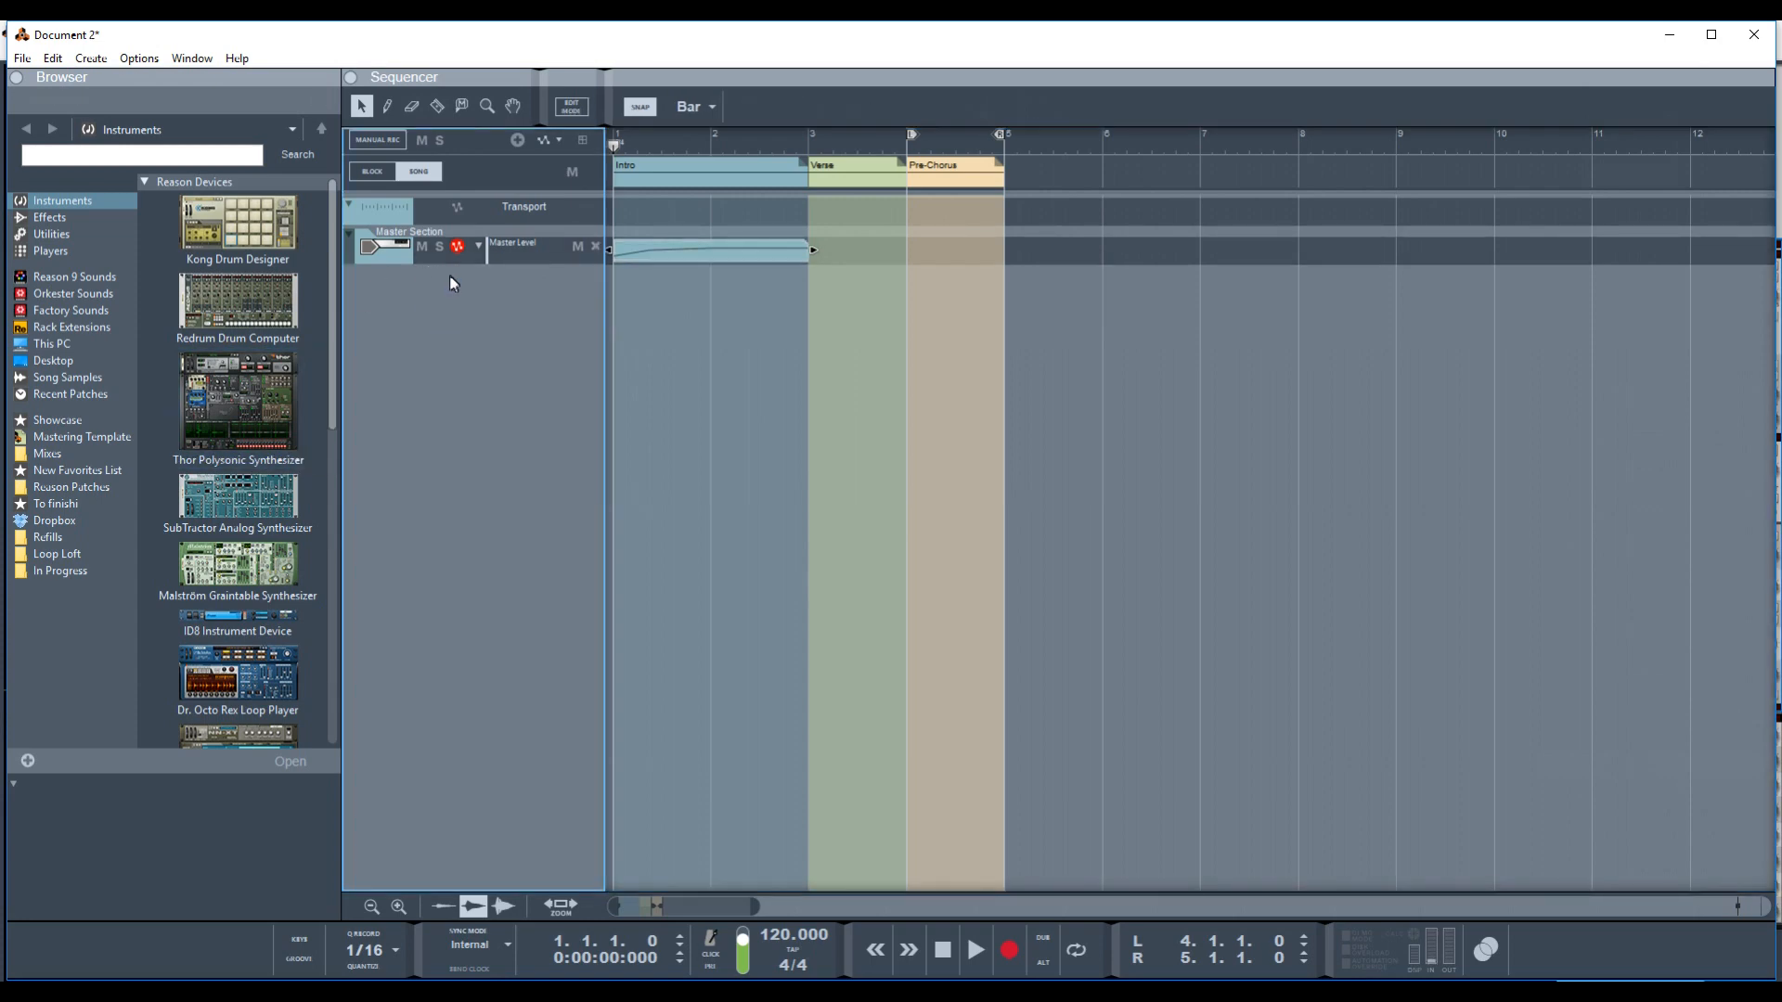
# Examine the Master Section's front and rear cabling in the Rack window and its master strip in the Mixer window.
pyautogui.hotkey('alt', 'Tab')
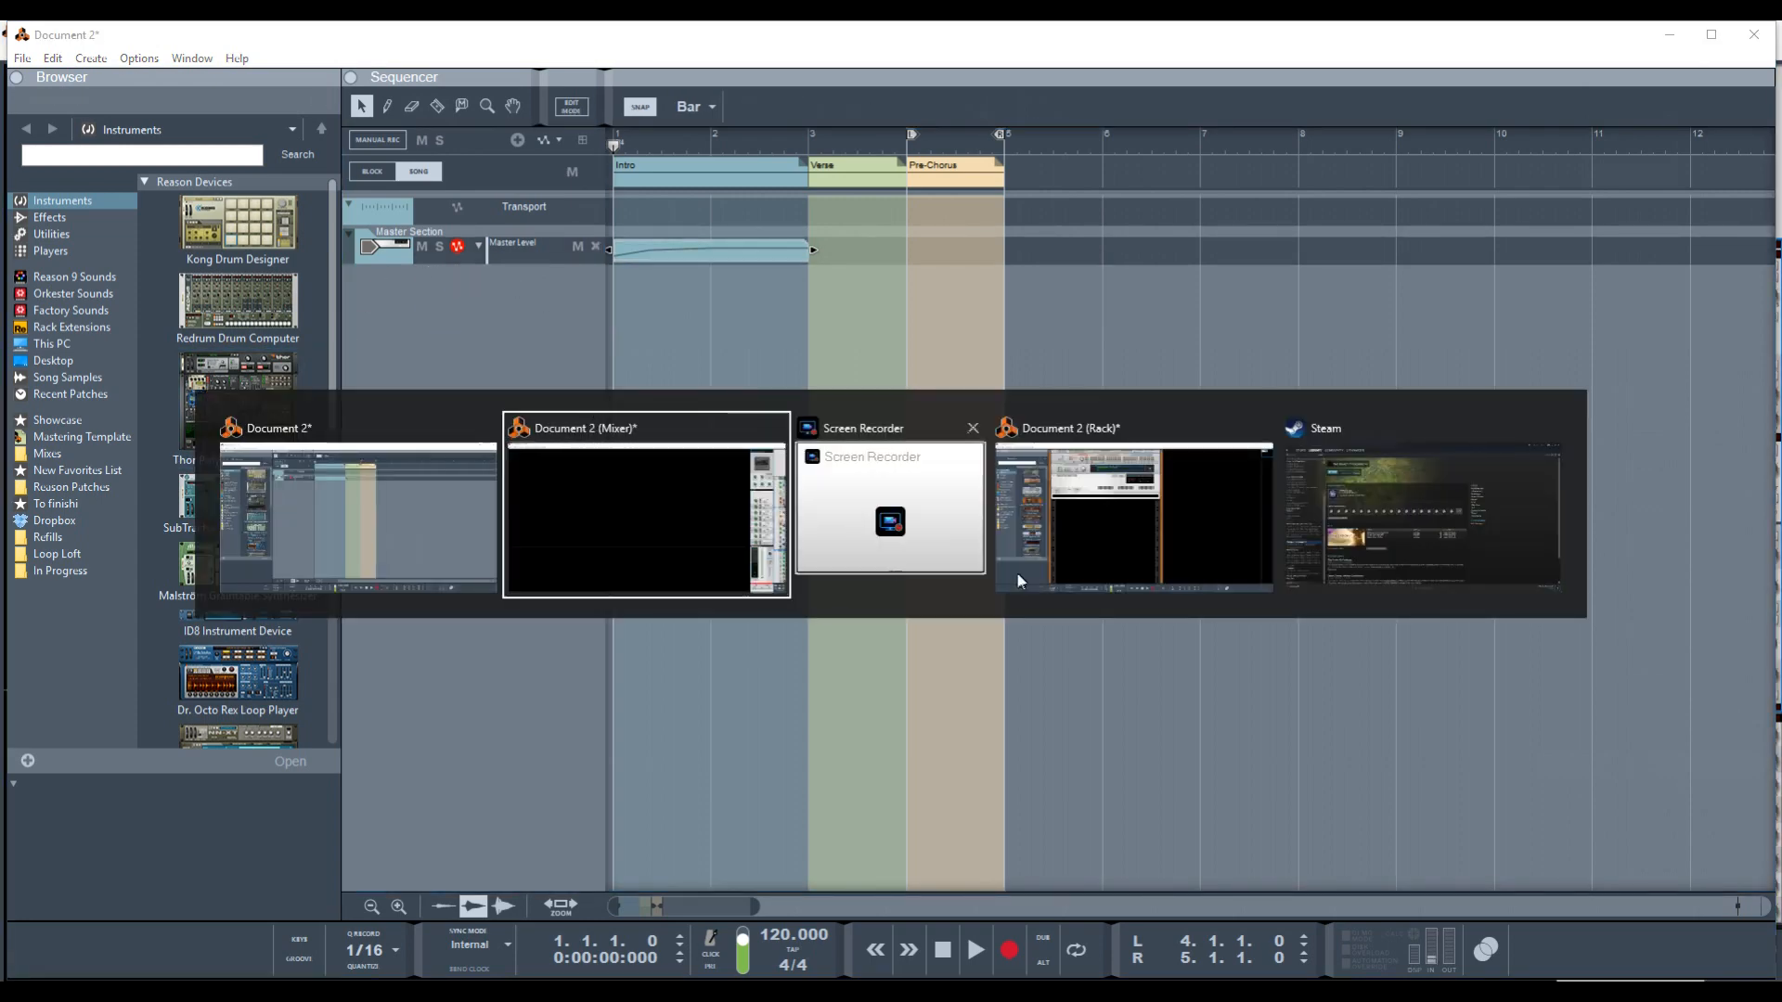
pyautogui.click(1132, 538)
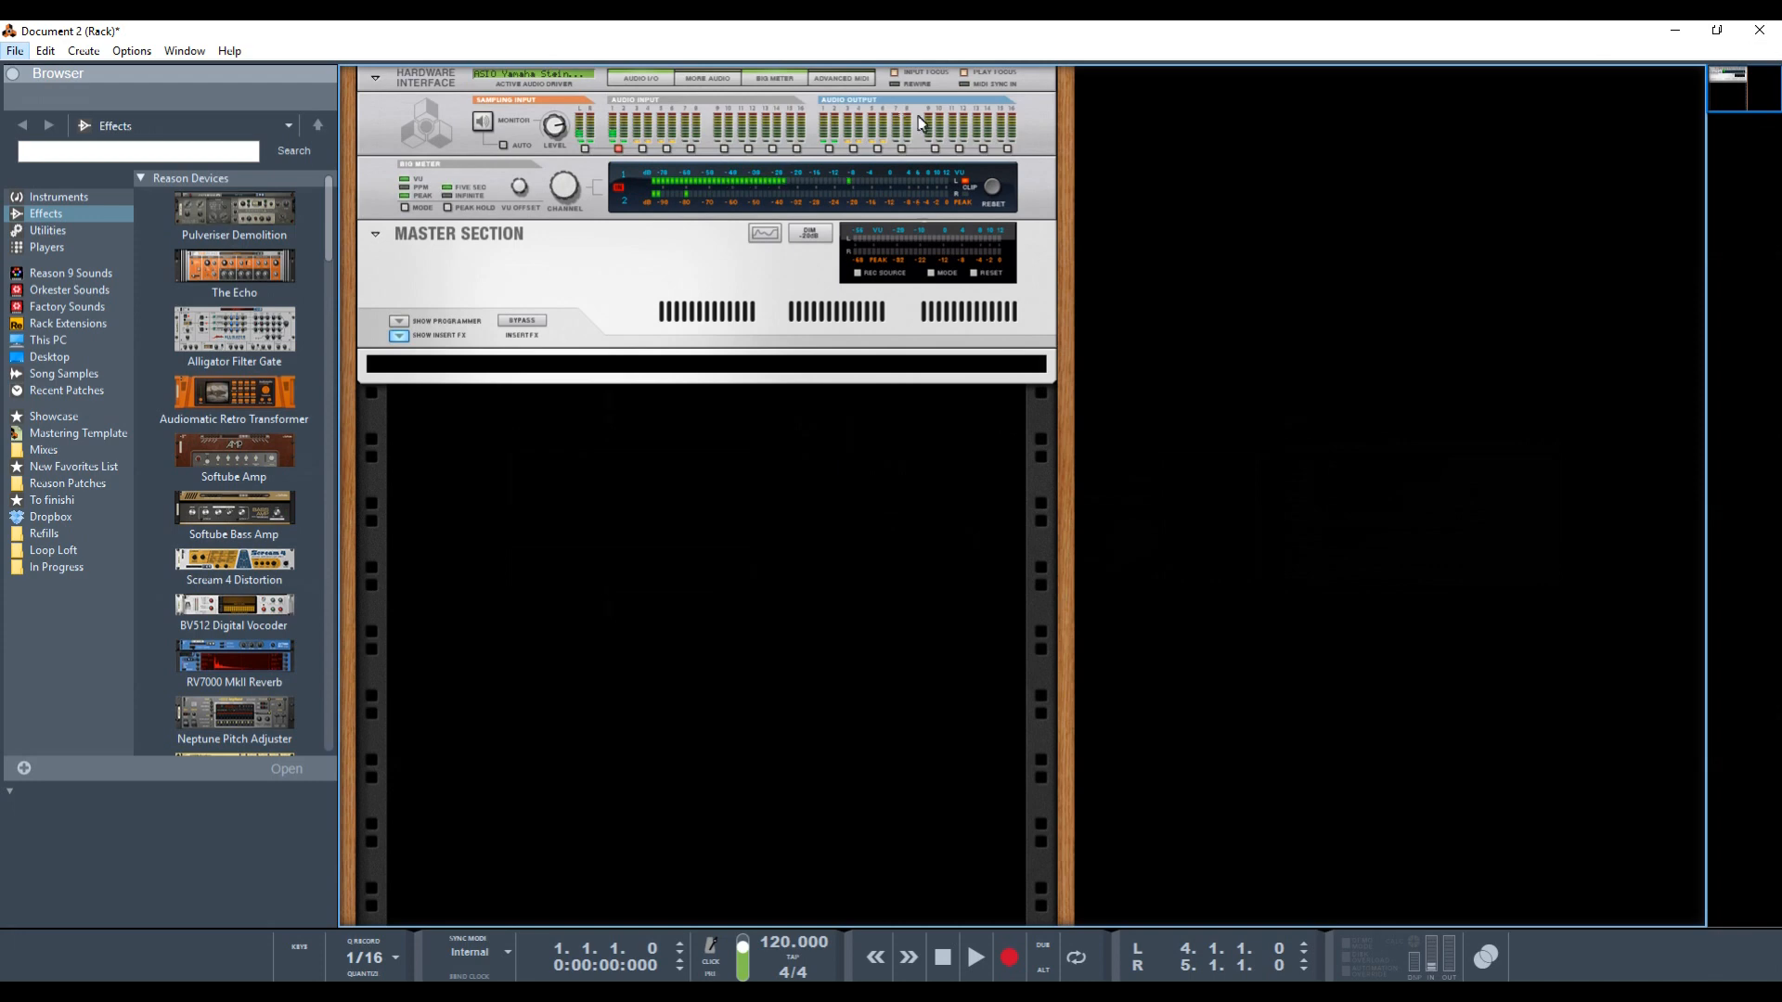
pyautogui.click(680, 257)
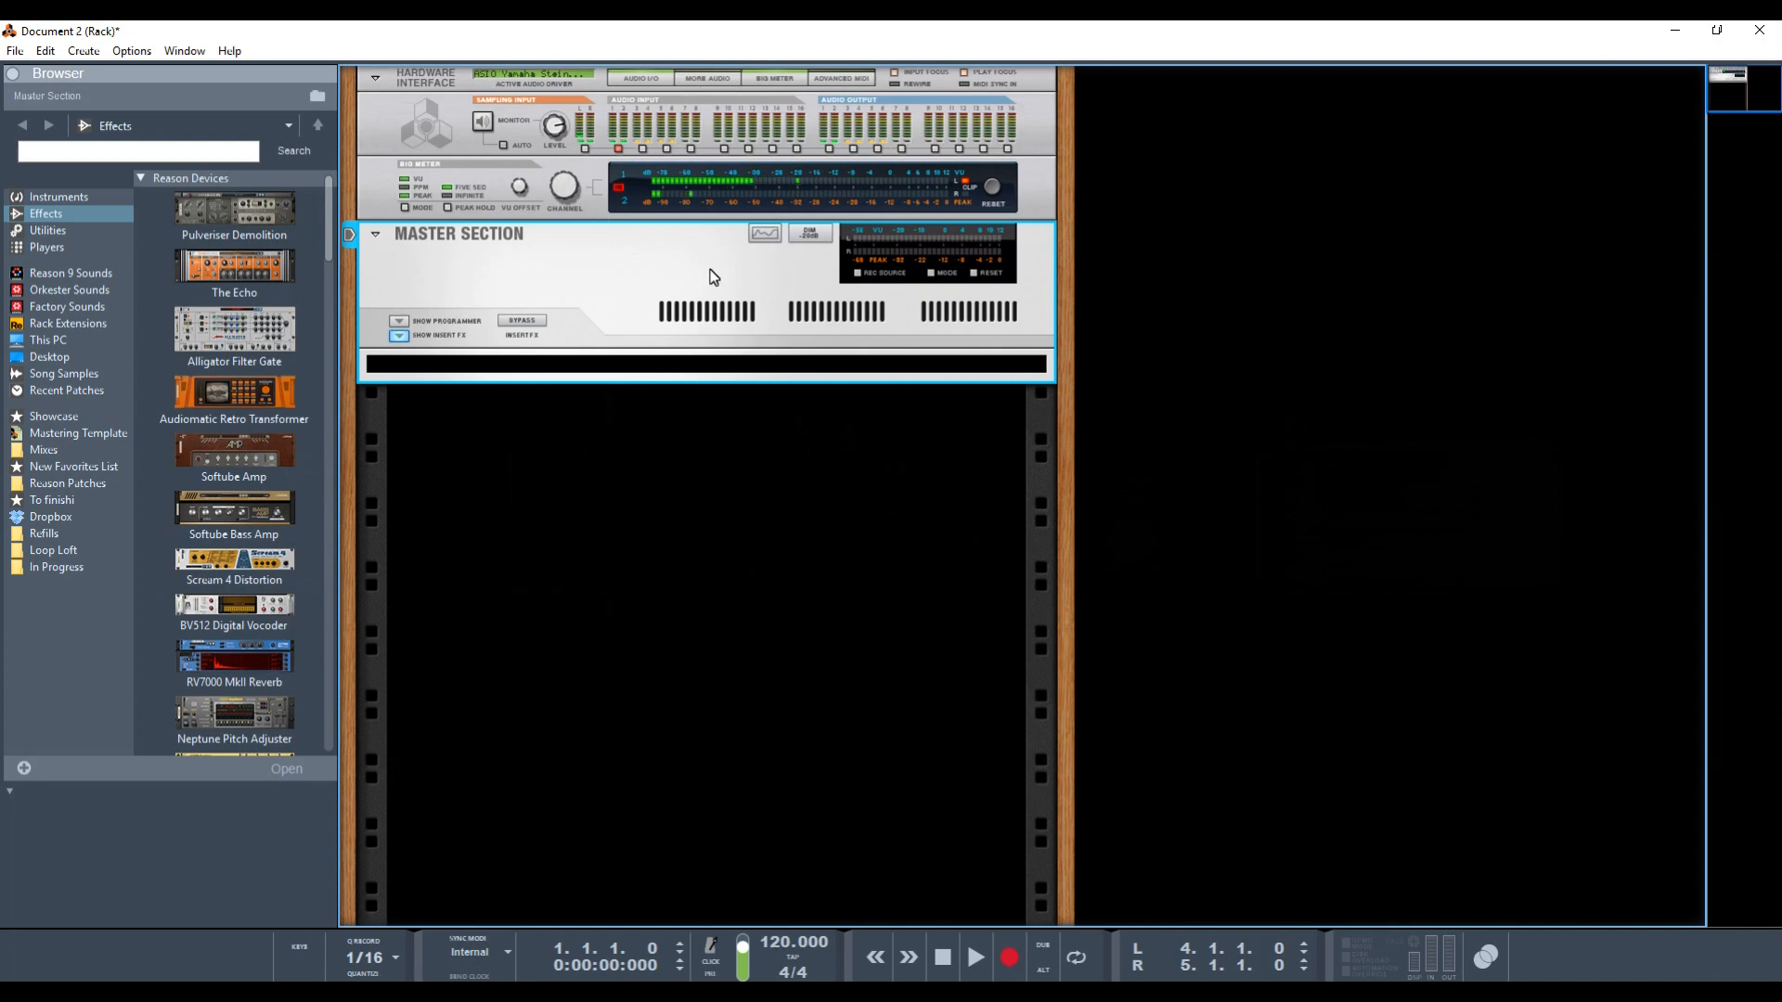
pyautogui.press('Tab')
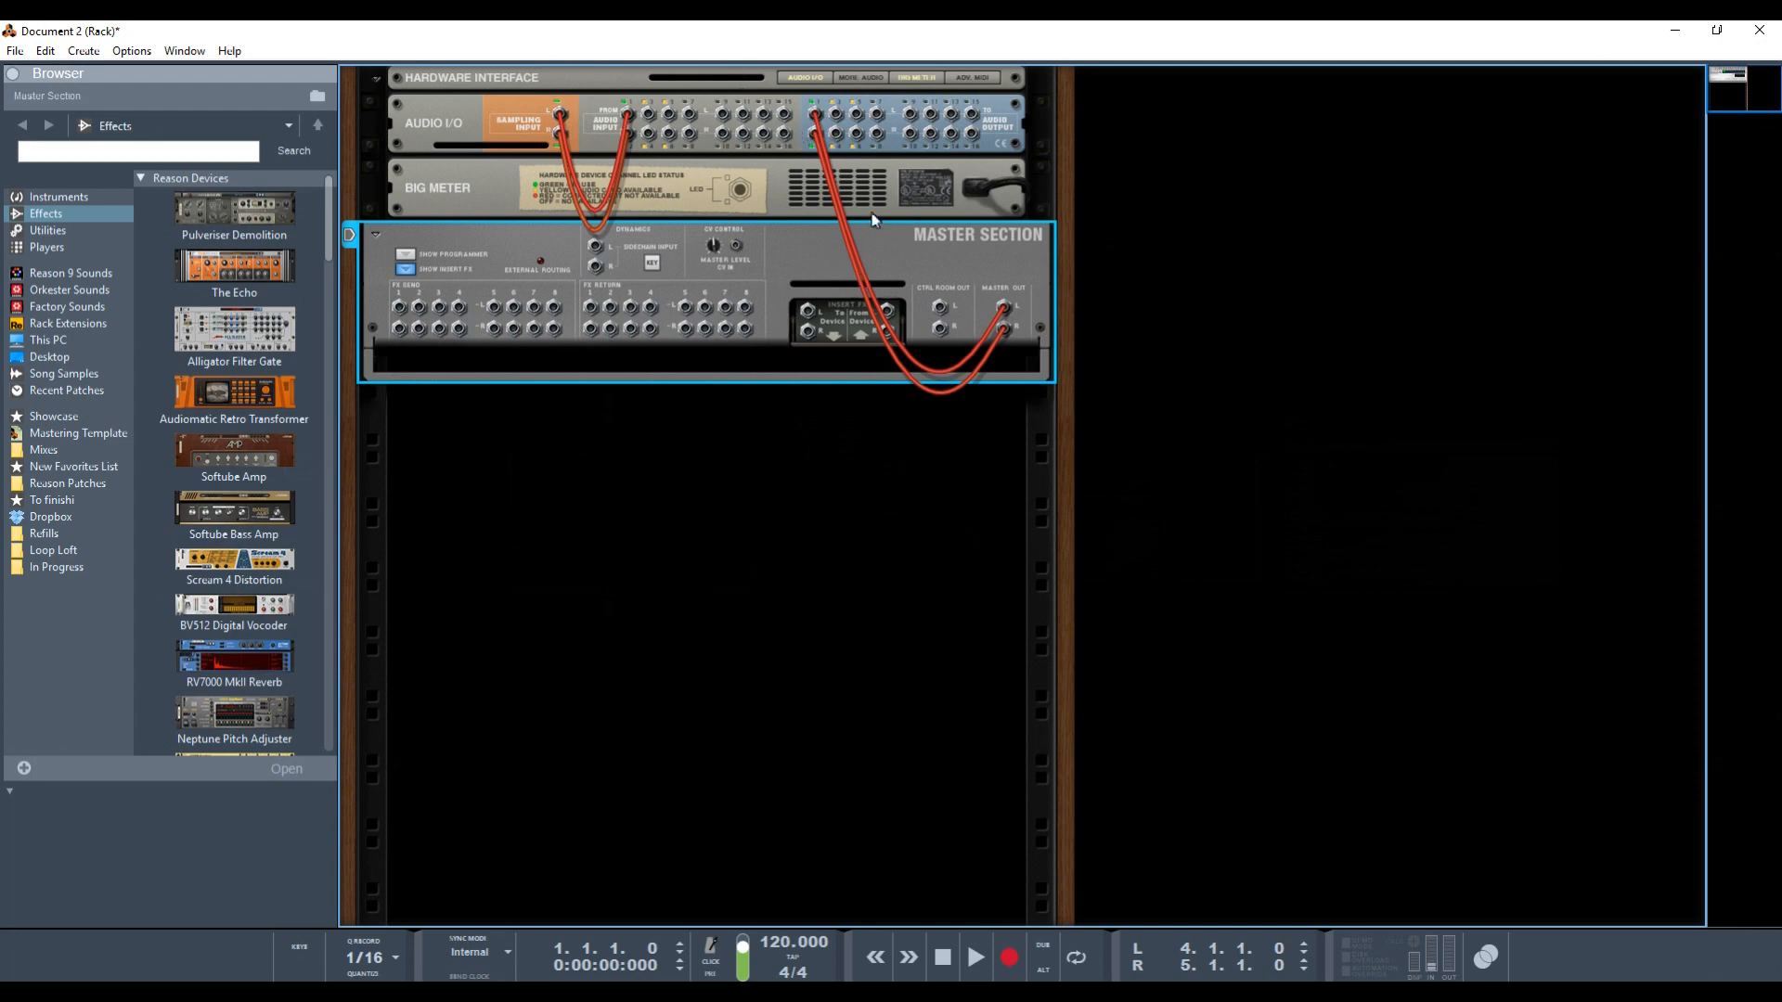
pyautogui.click(981, 276)
pyautogui.click(201, 311)
pyautogui.press('Tab')
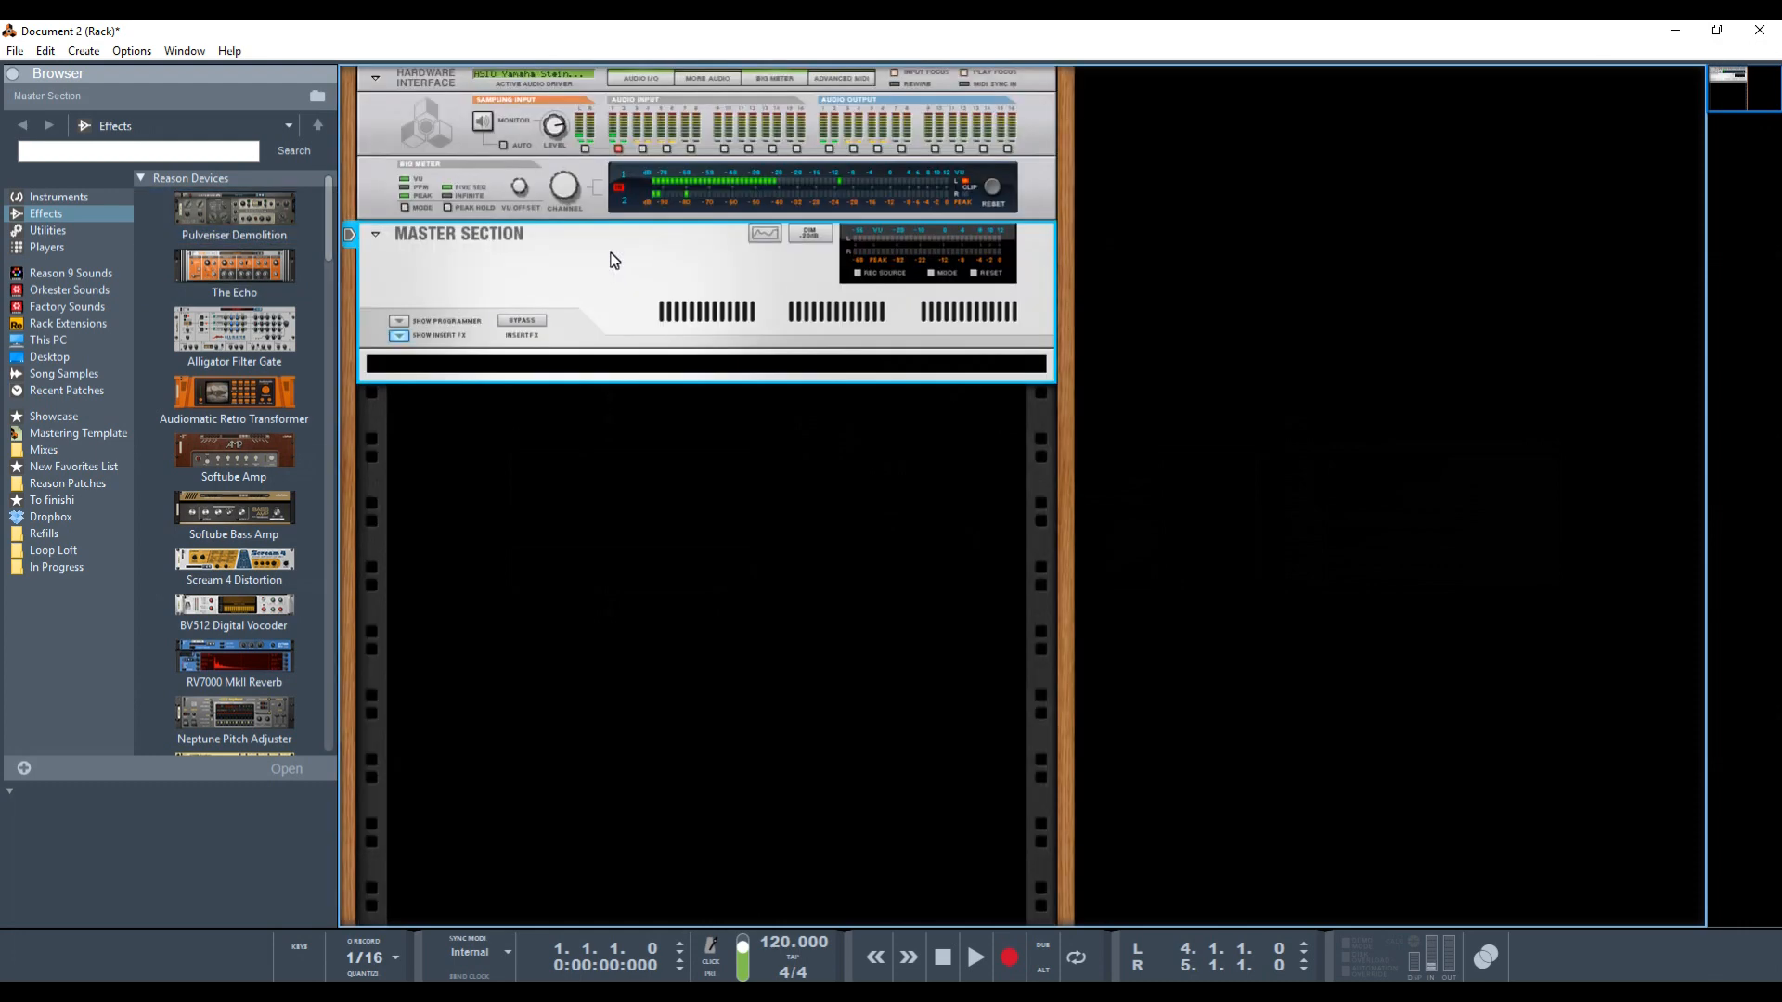
pyautogui.hotkey('alt', 'Tab')
pyautogui.hotkey('alt', 'Tab')
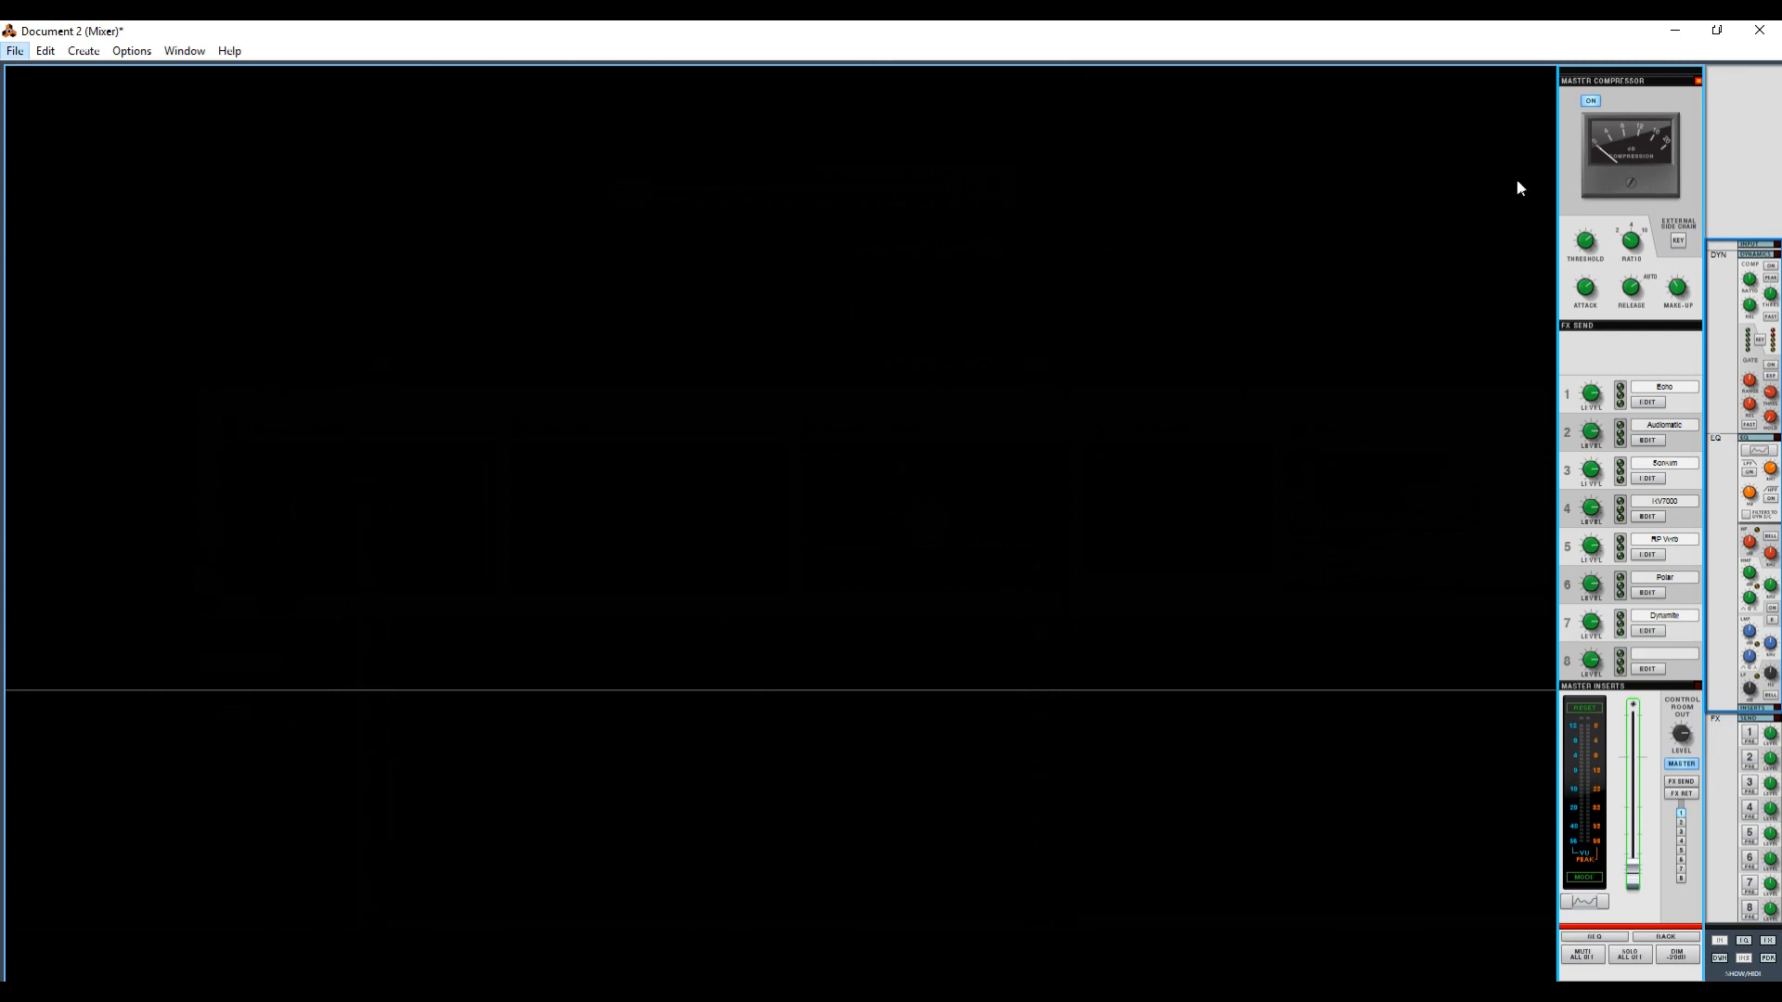
# Add an MClass Stereo Imager as an insert effect in the Master Section of the Rack window.
pyautogui.hotkey('alt', 'Tab')
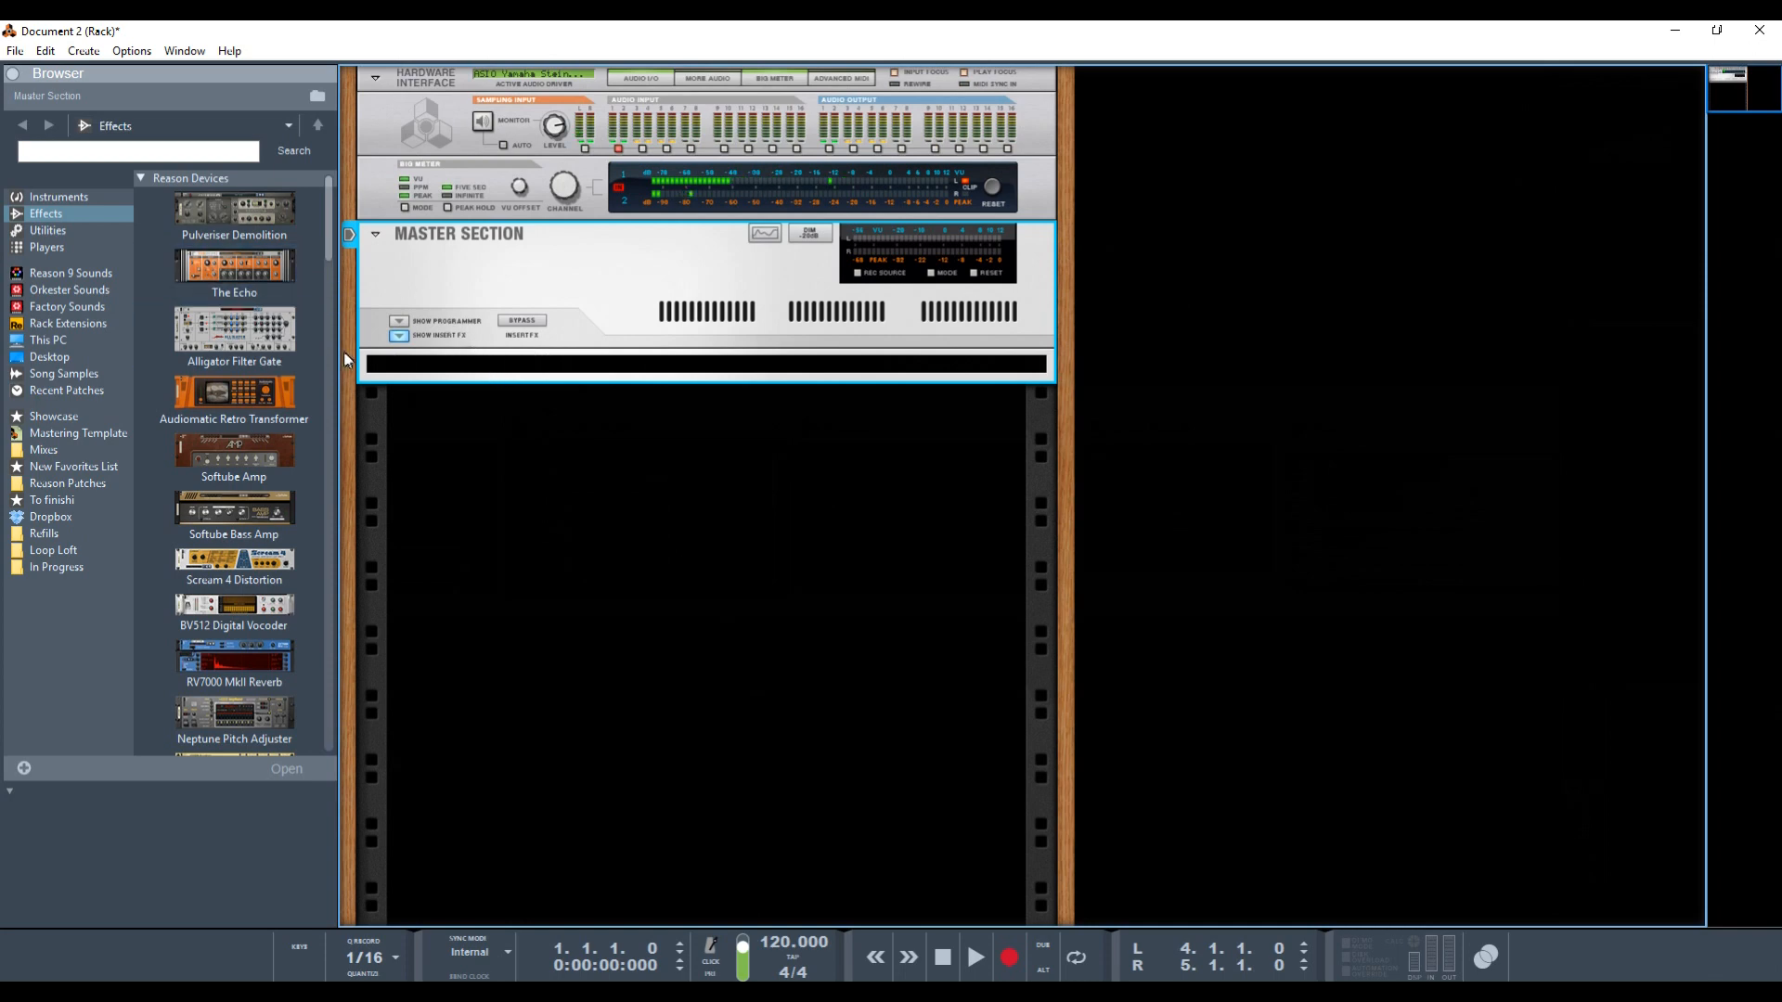
pyautogui.rightClick(391, 368)
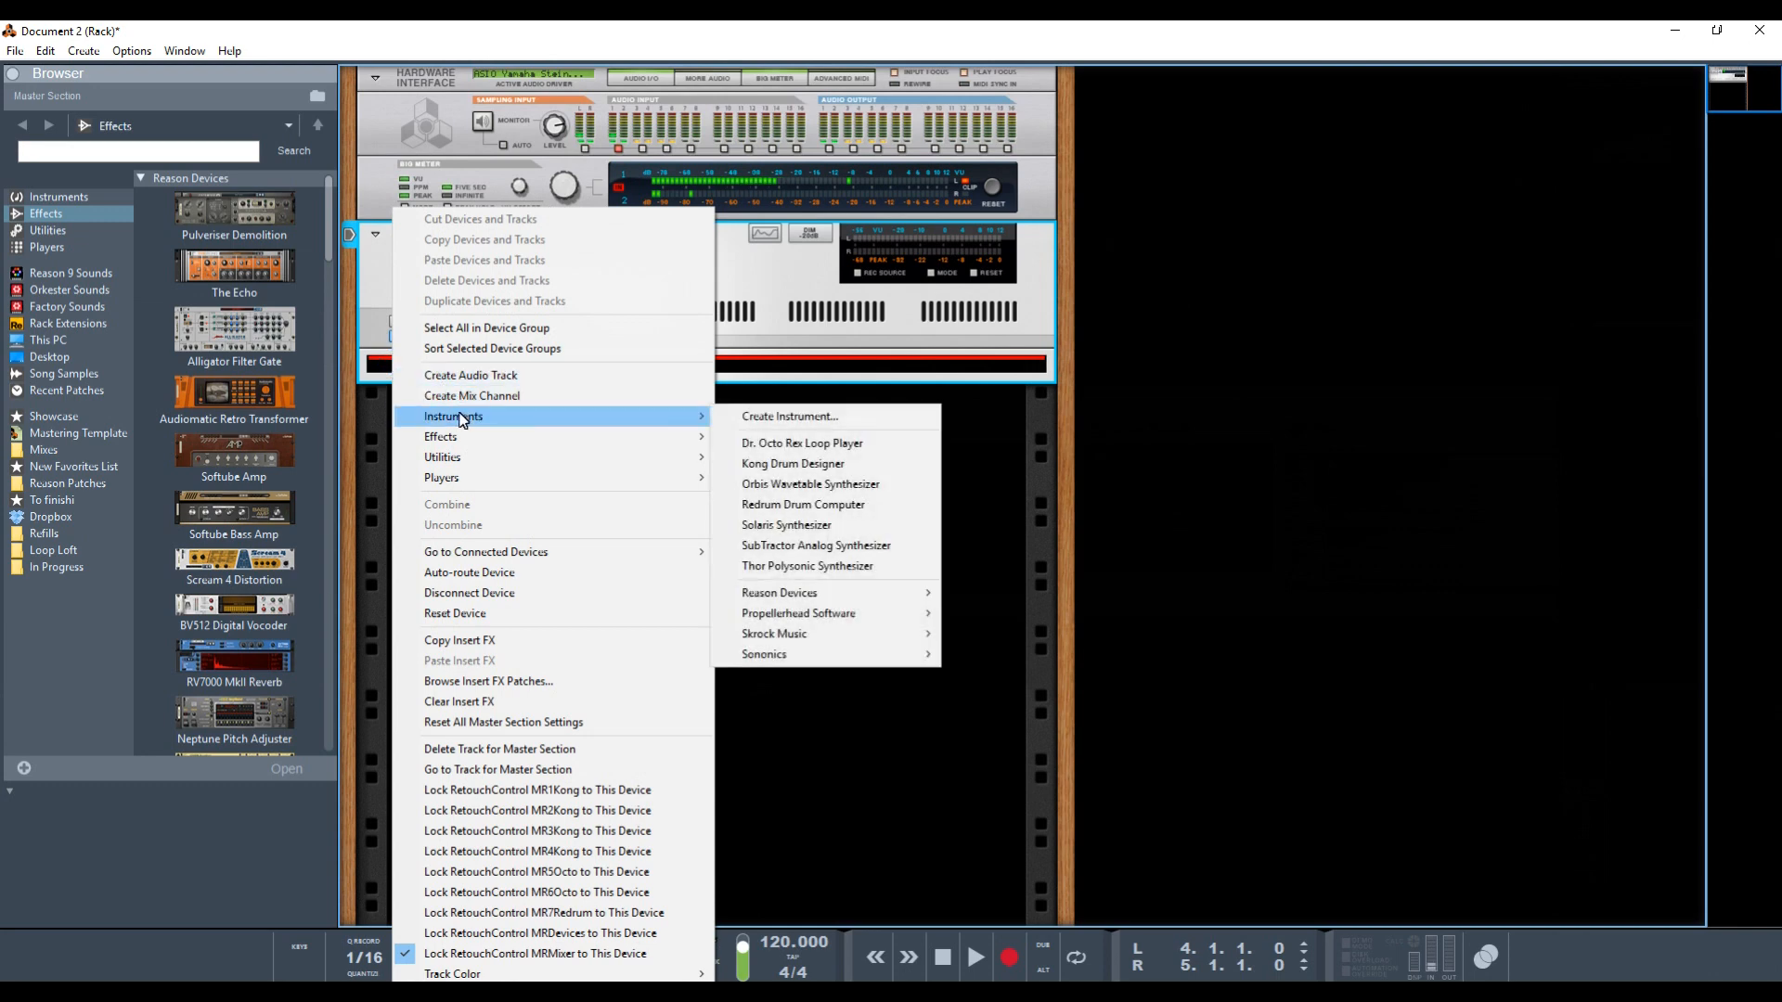
pyautogui.moveTo(464, 438)
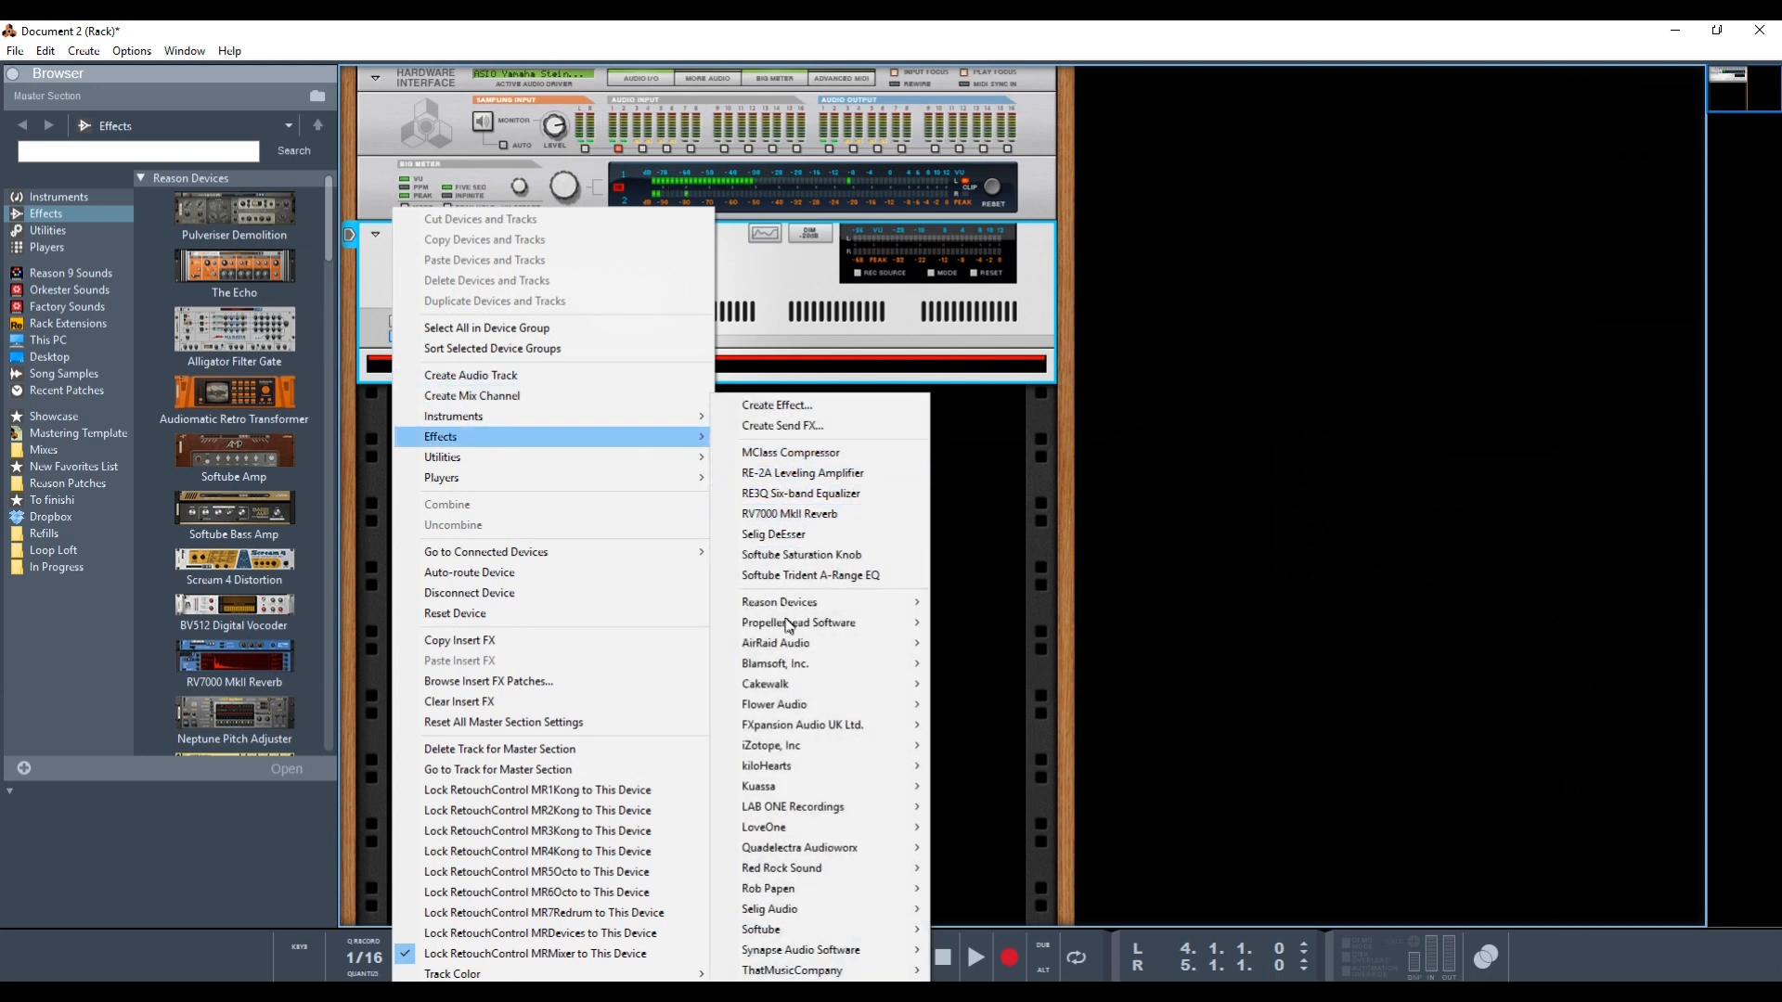
pyautogui.moveTo(803, 624)
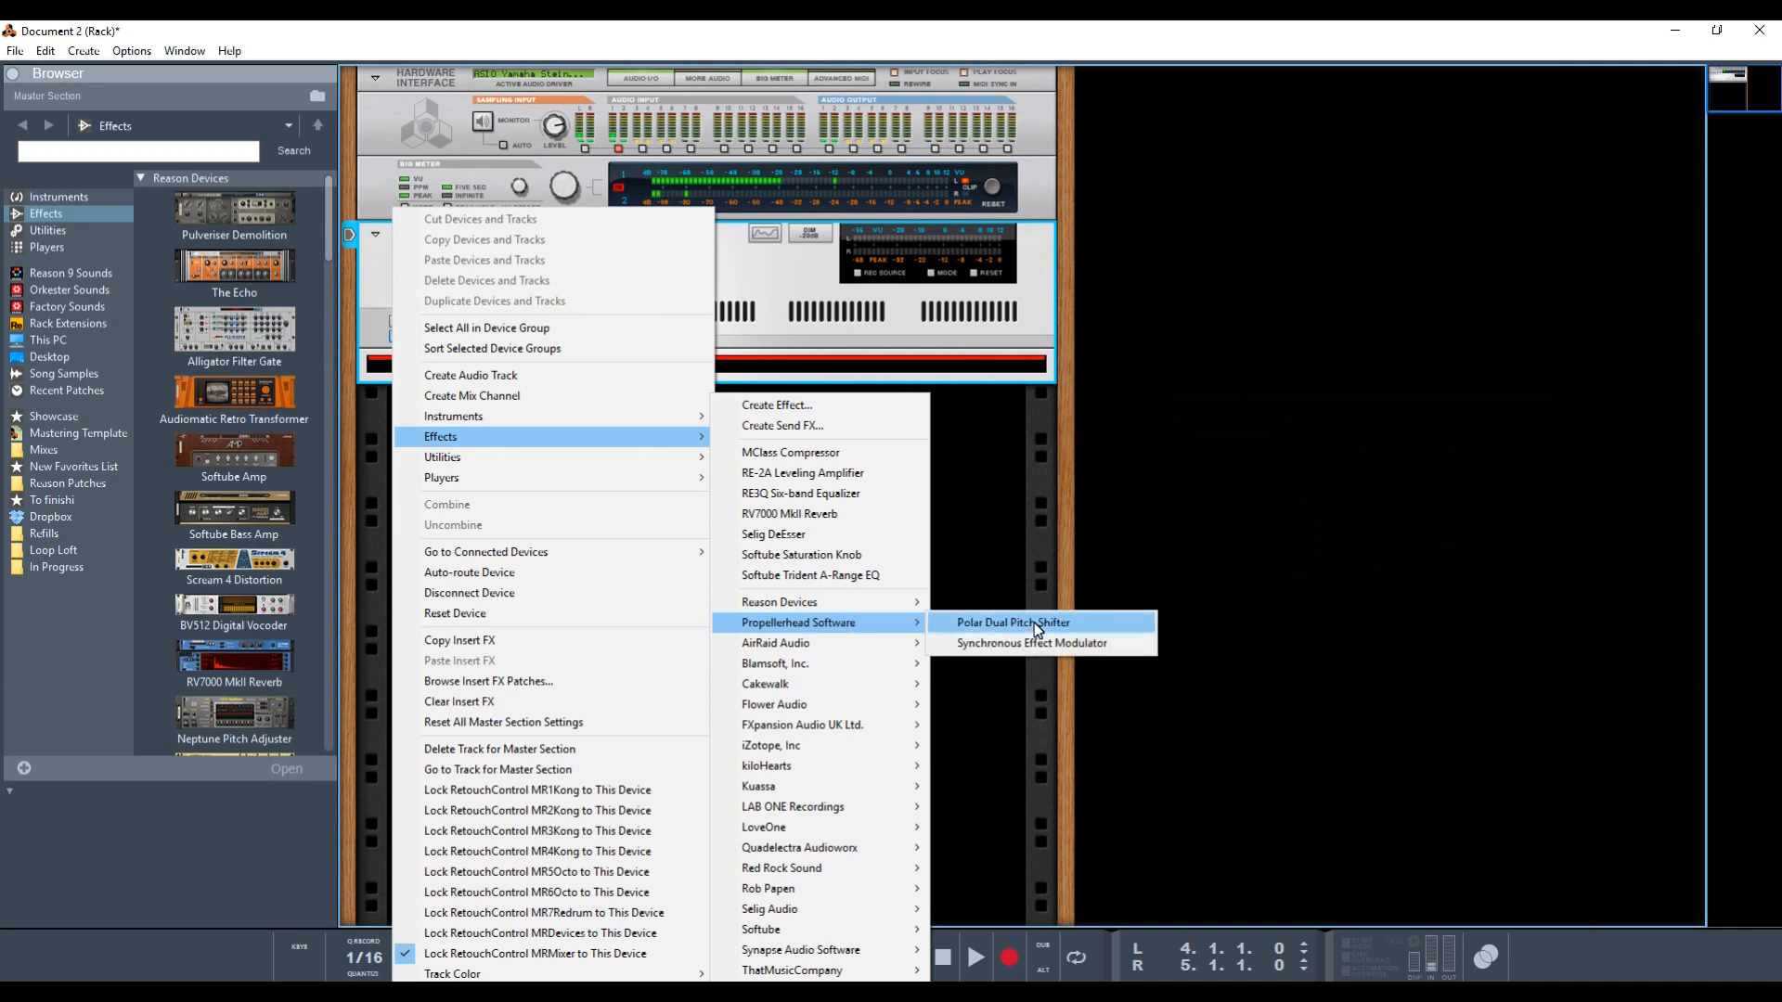
pyautogui.moveTo(846, 605)
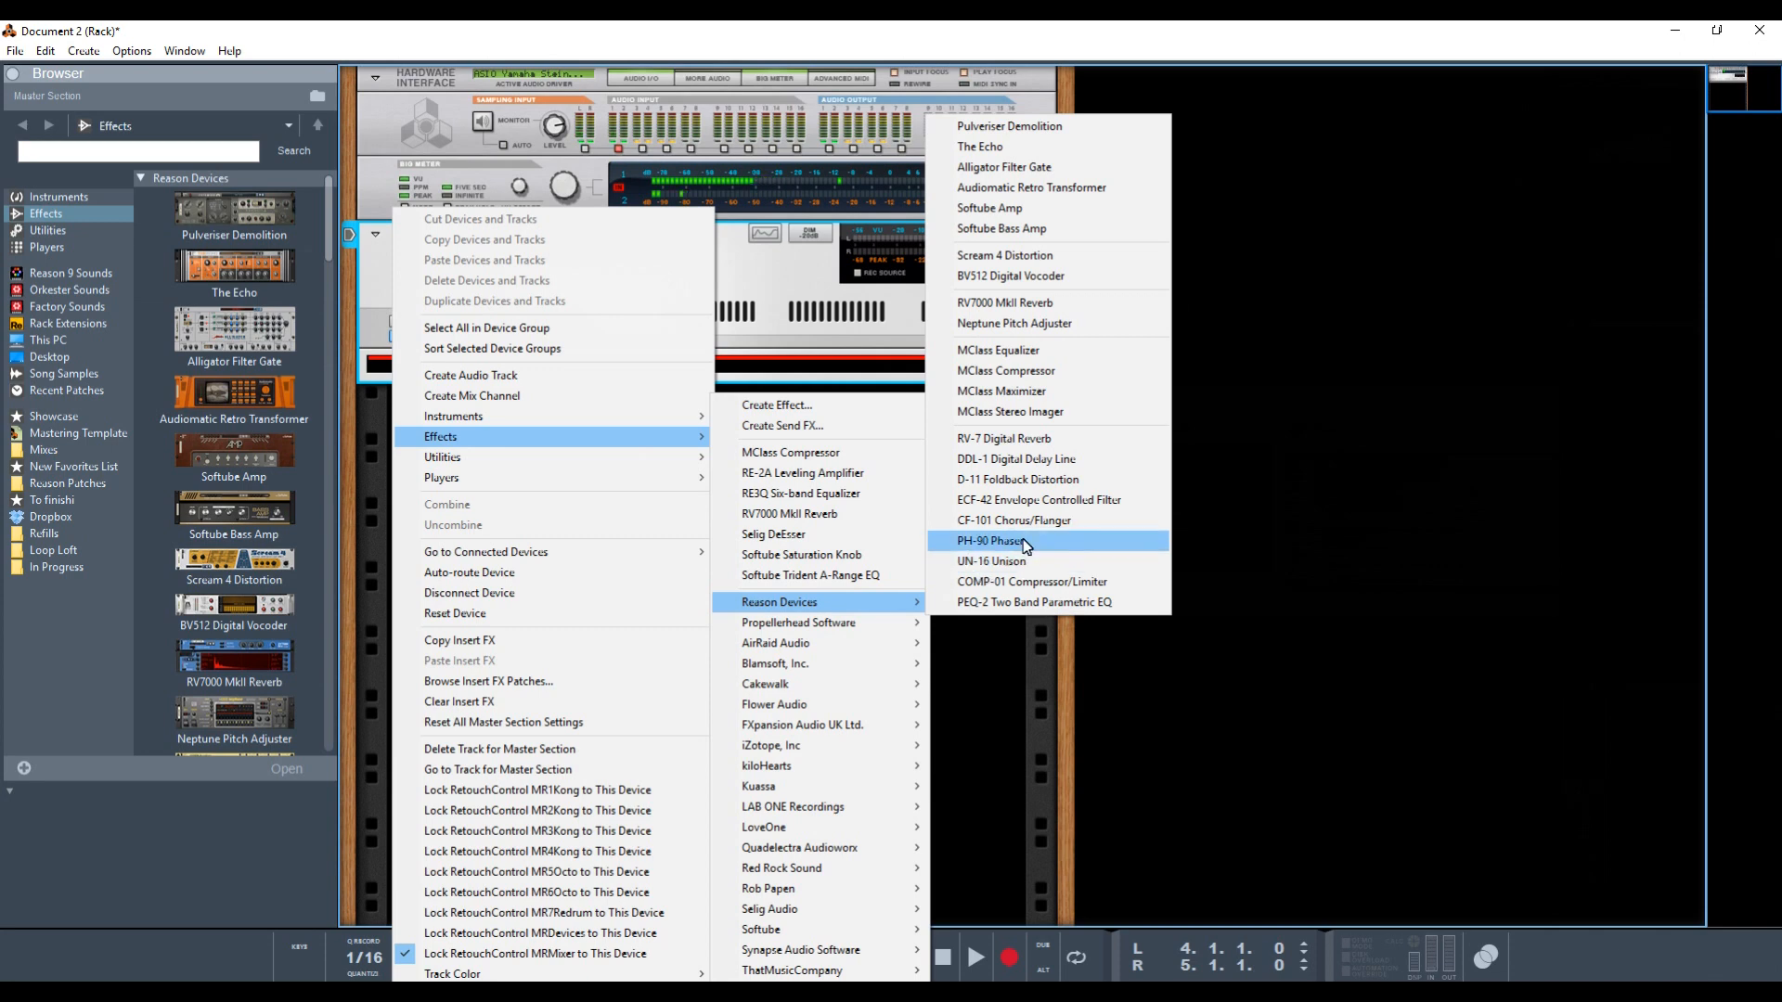
pyautogui.click(1014, 414)
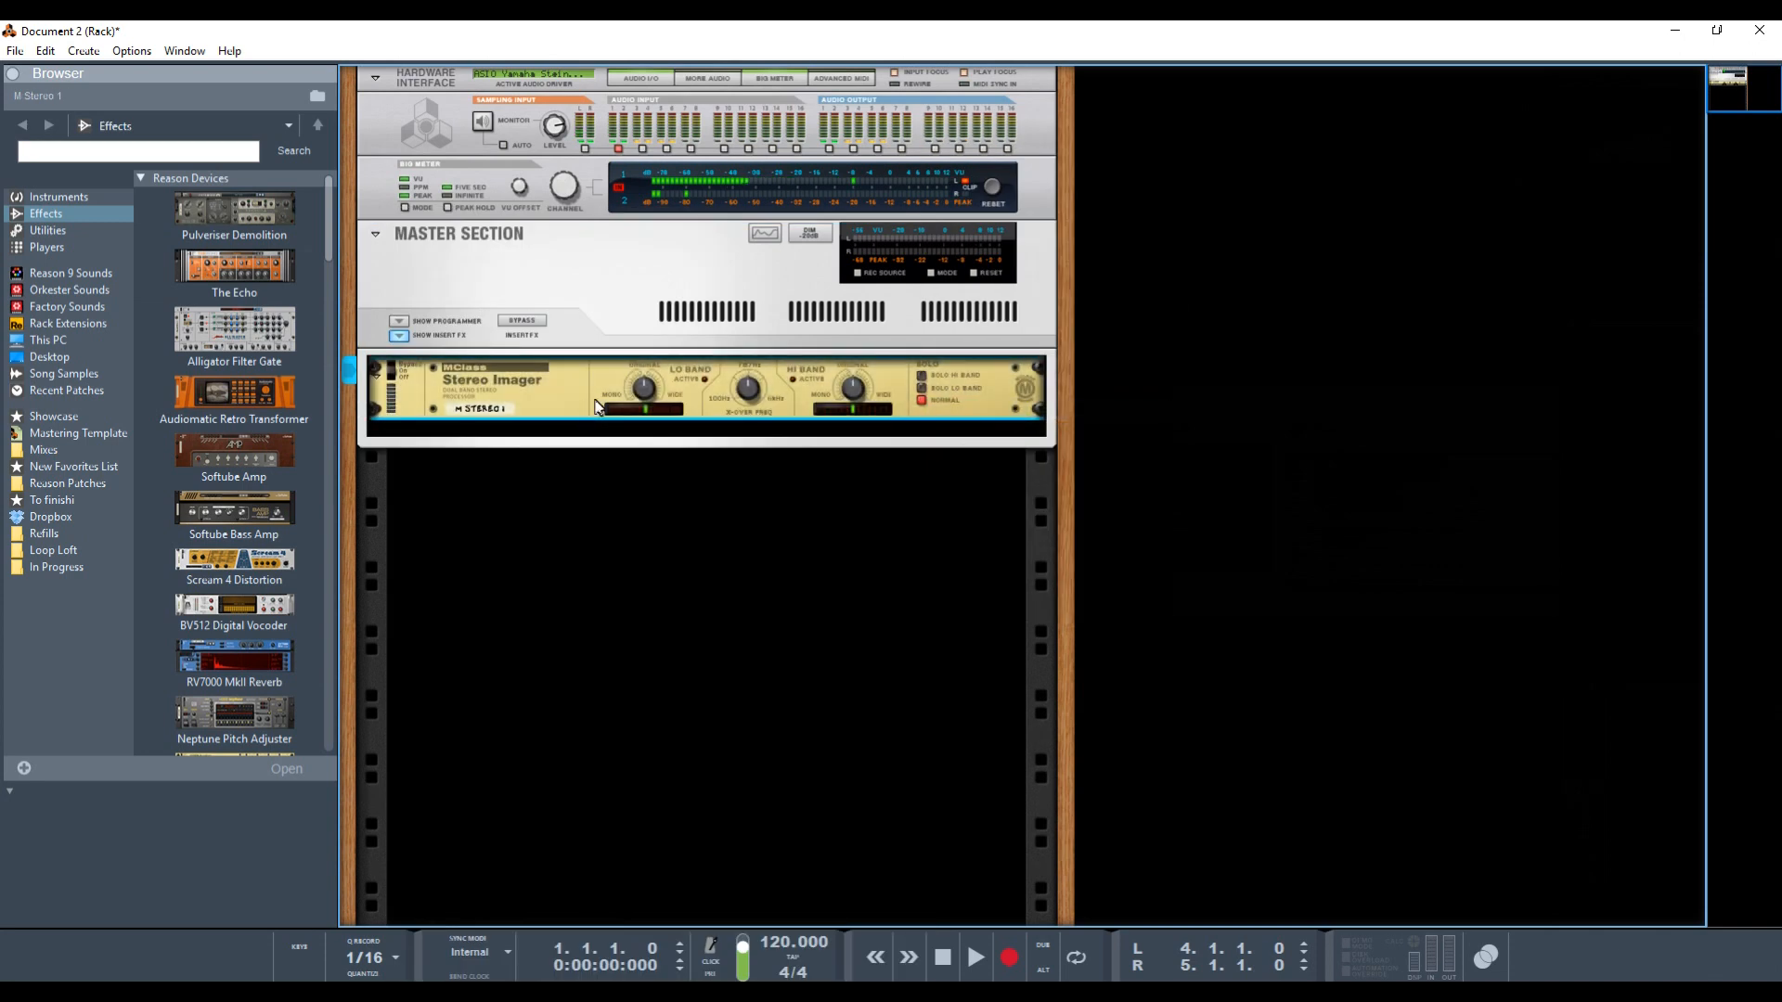
# Solo the high band on the MClass Stereo Imager and lower its crossover frequency.
pyautogui.click(922, 377)
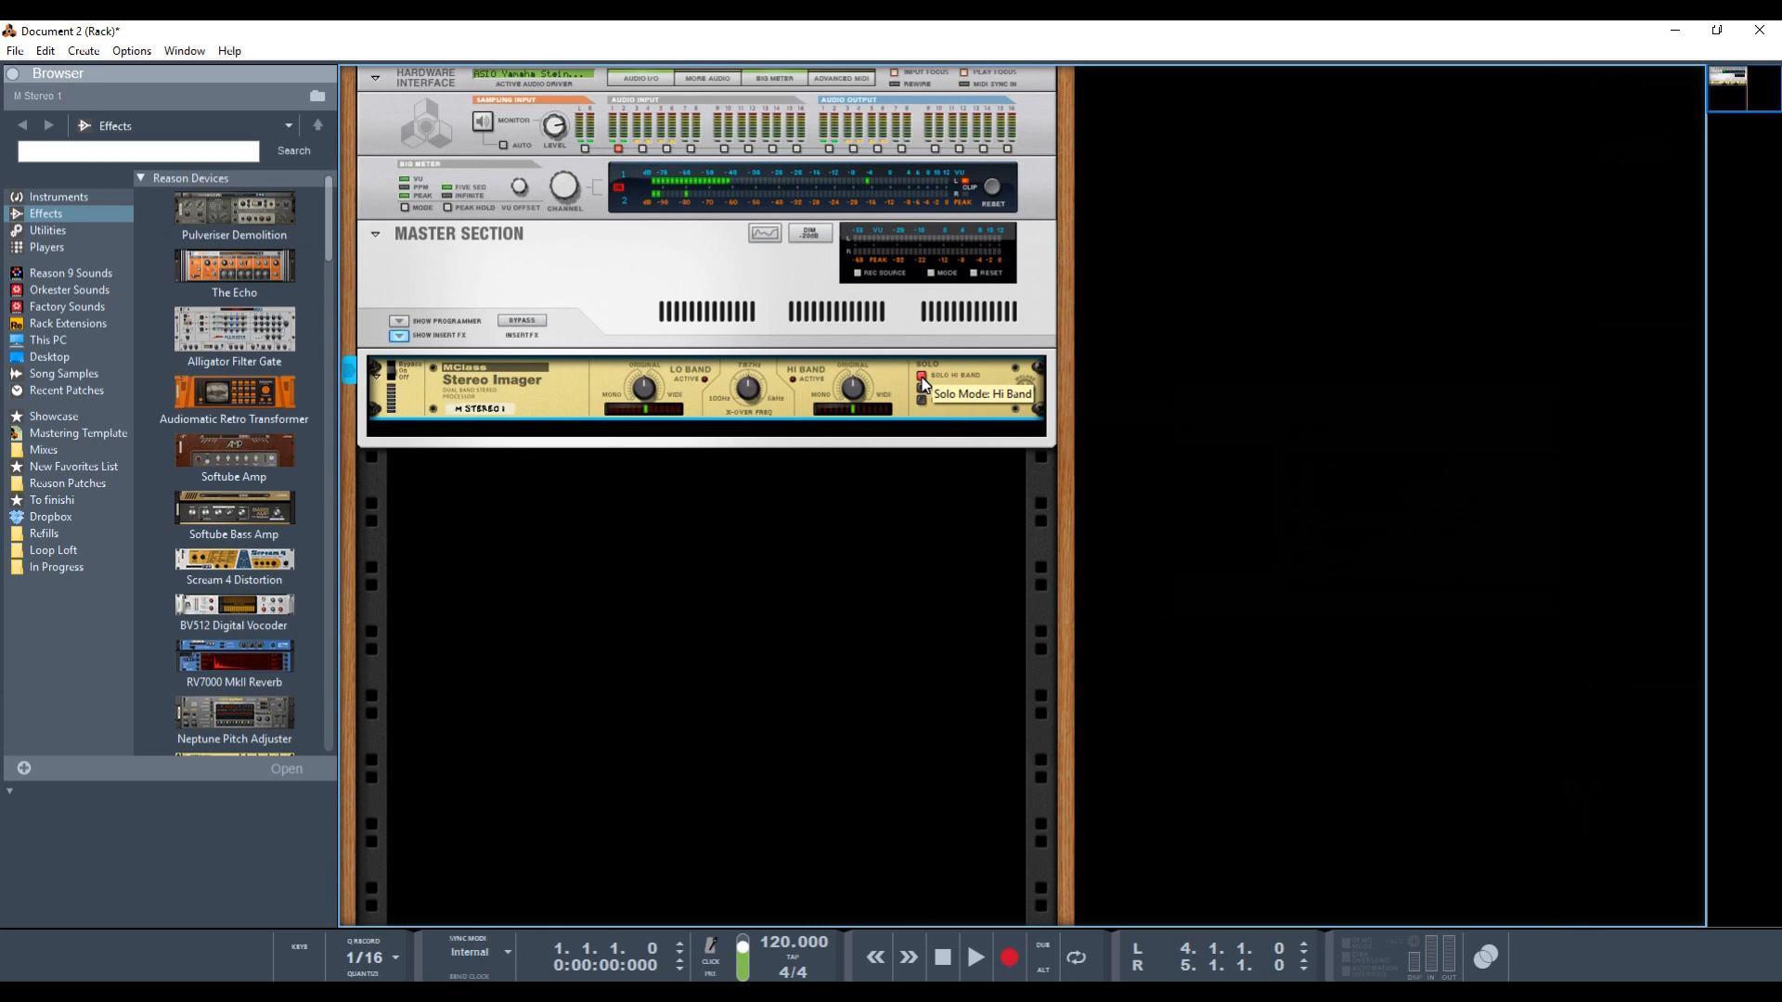
pyautogui.moveTo(746, 390)
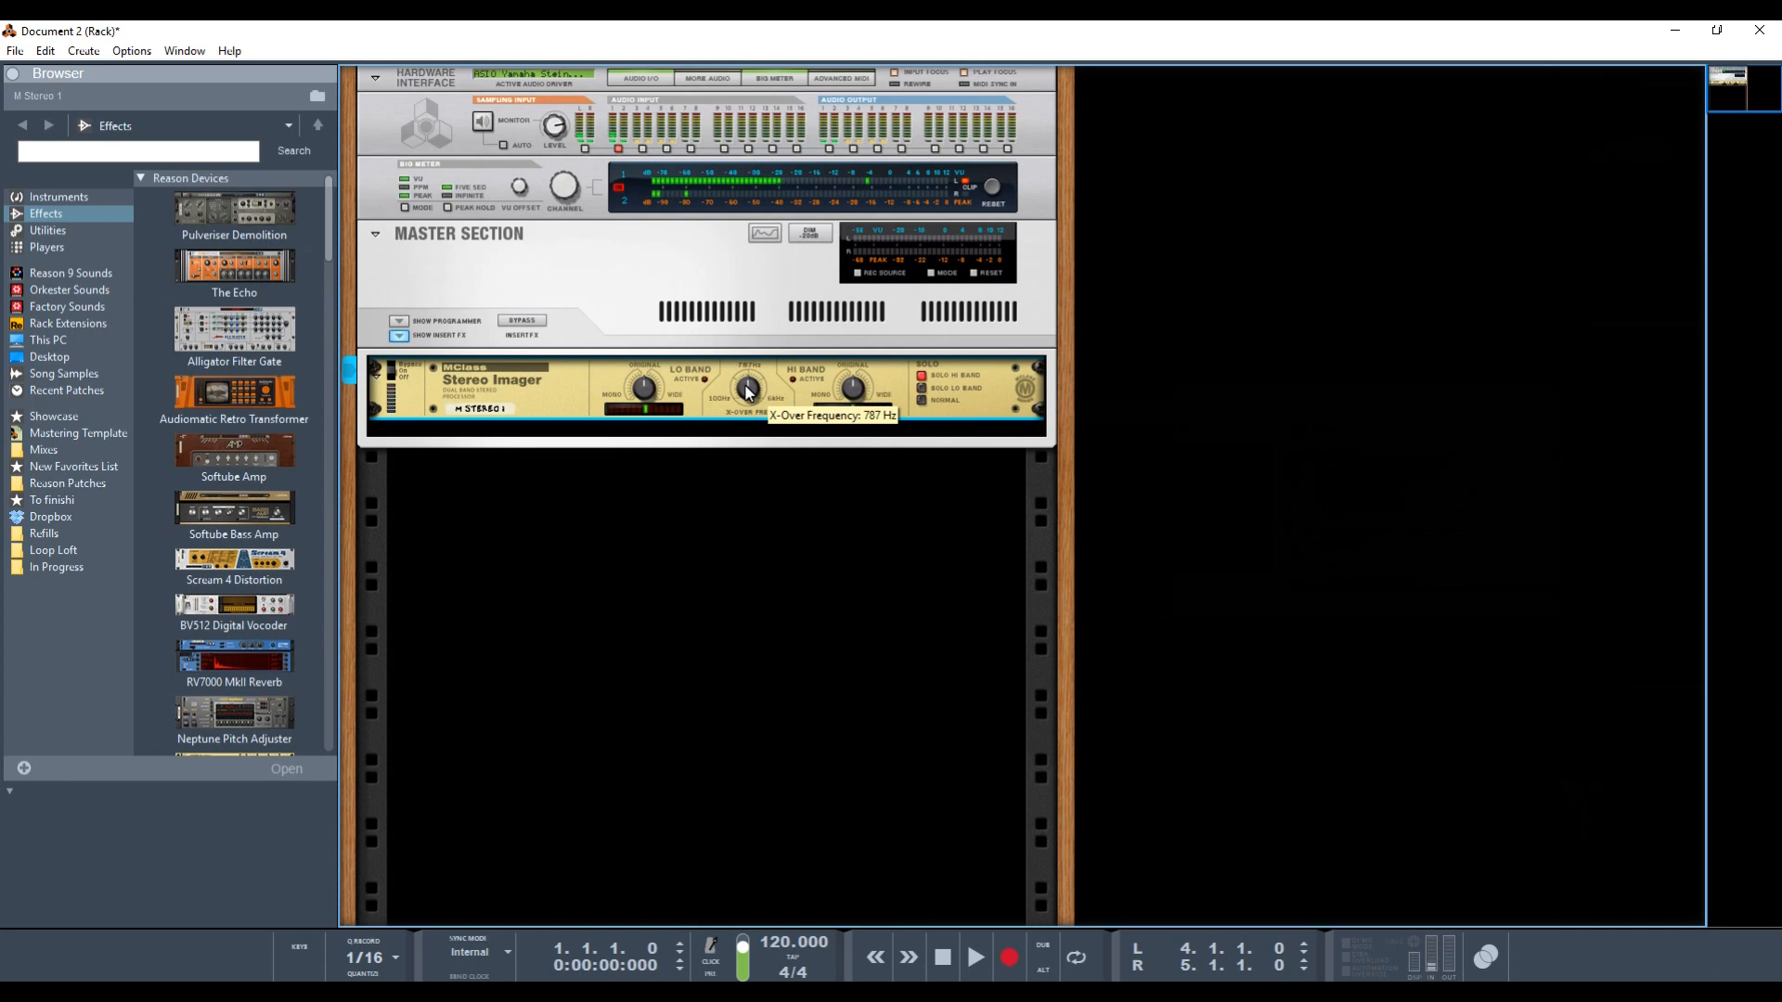
pyautogui.moveTo(747, 390); pyautogui.dragTo(752, 411)
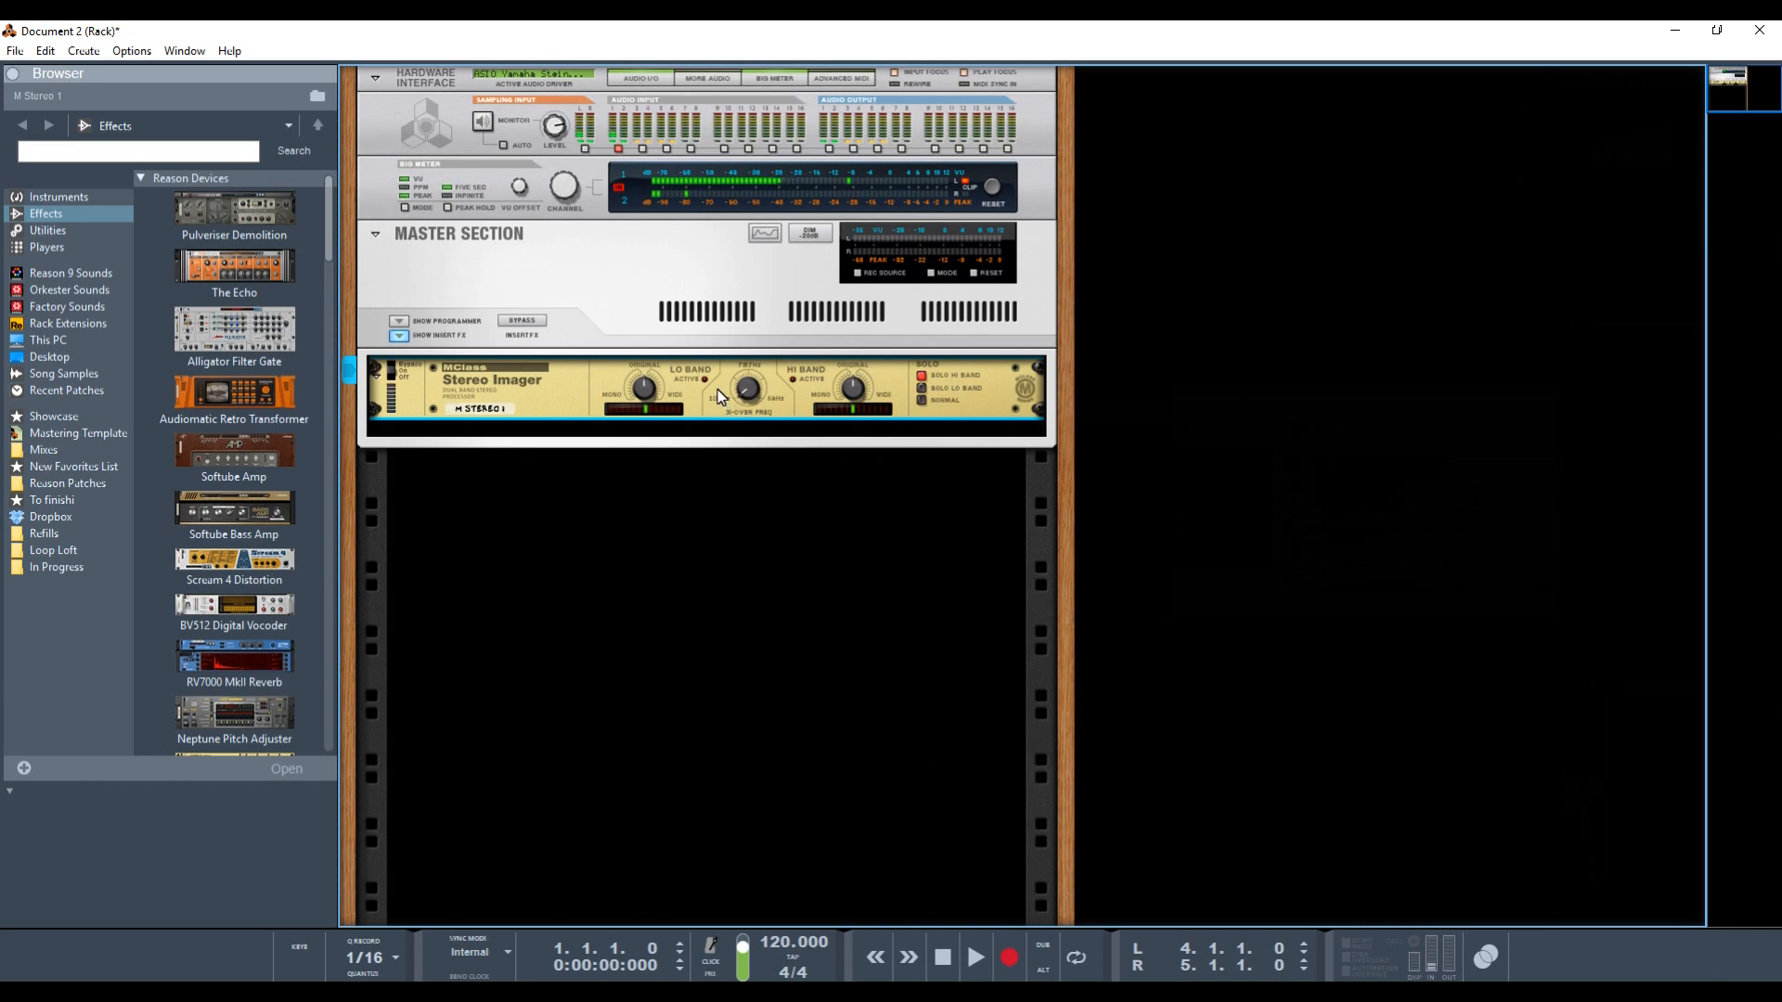
# Disconnect the Stereo Imager's input and output cables from the Master Section's insert jacks on the rack's rear.
pyautogui.press('Tab')
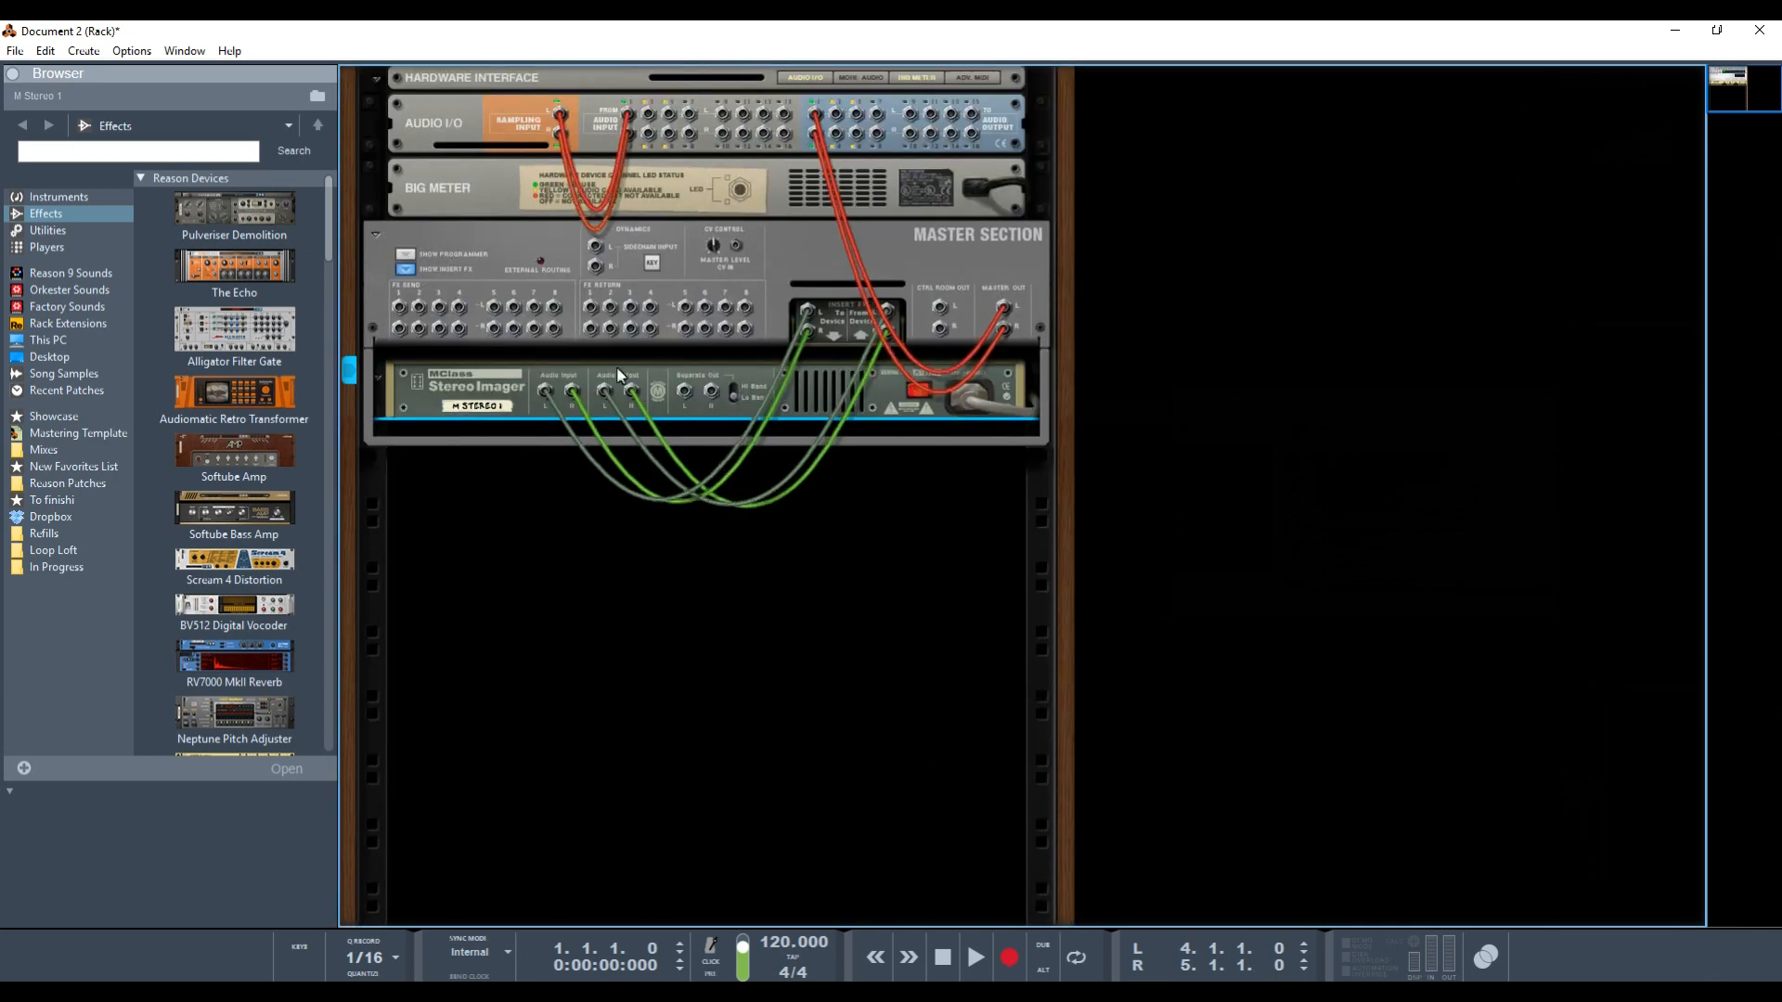
pyautogui.moveTo(809, 316)
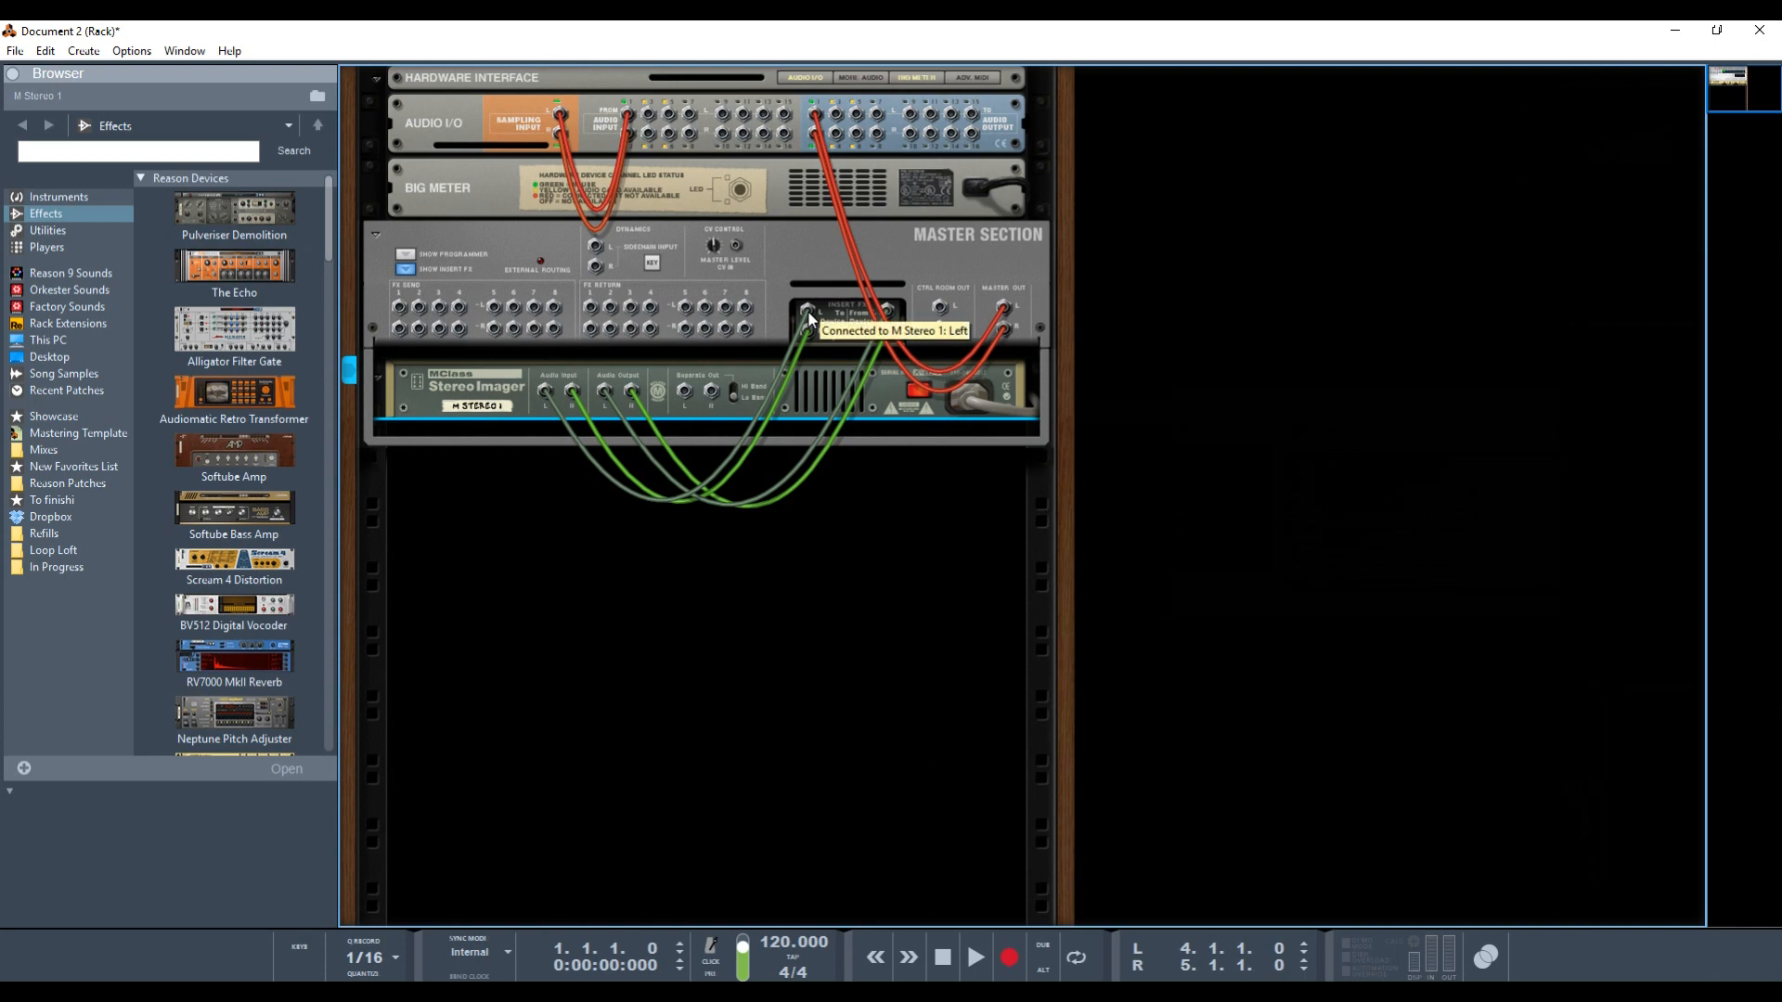
pyautogui.moveTo(808, 313); pyautogui.dragTo(979, 364)
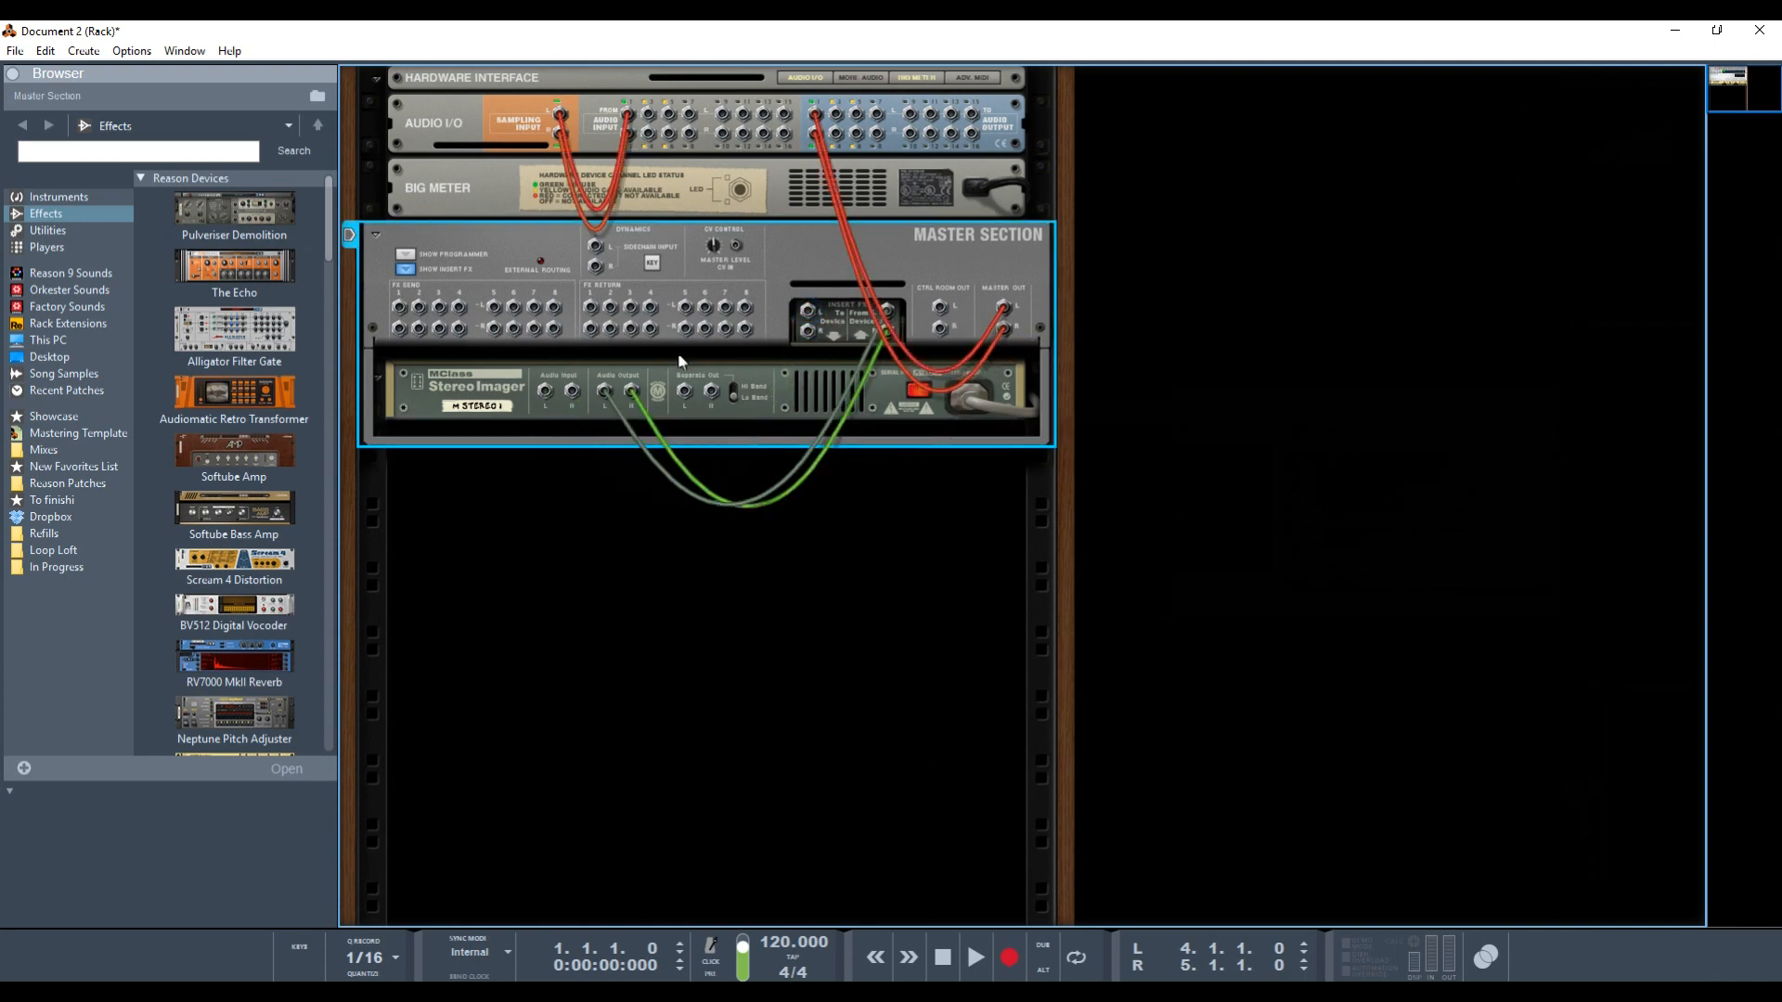
pyautogui.moveTo(889, 312); pyautogui.dragTo(520, 445)
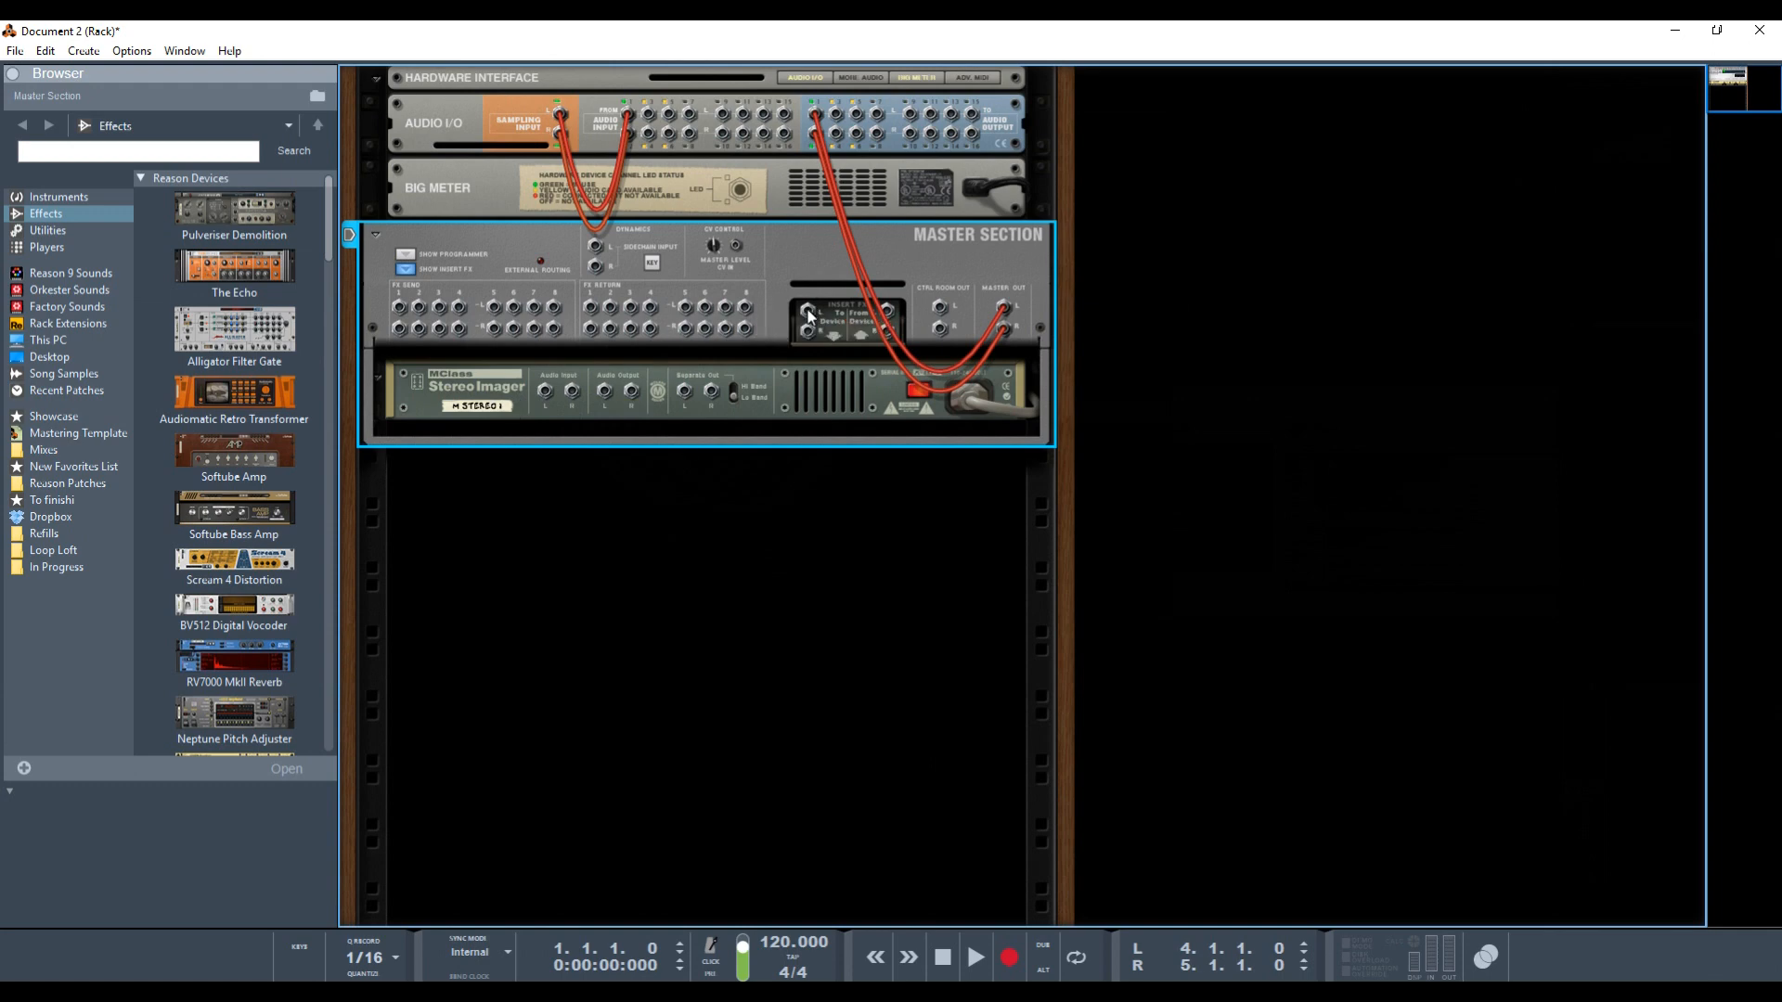
# Connect the Master Section's insert send to the Stereo Imager's input, and the imager's output to the dynamics sidechain input.
pyautogui.moveTo(808, 315); pyautogui.dragTo(549, 392)
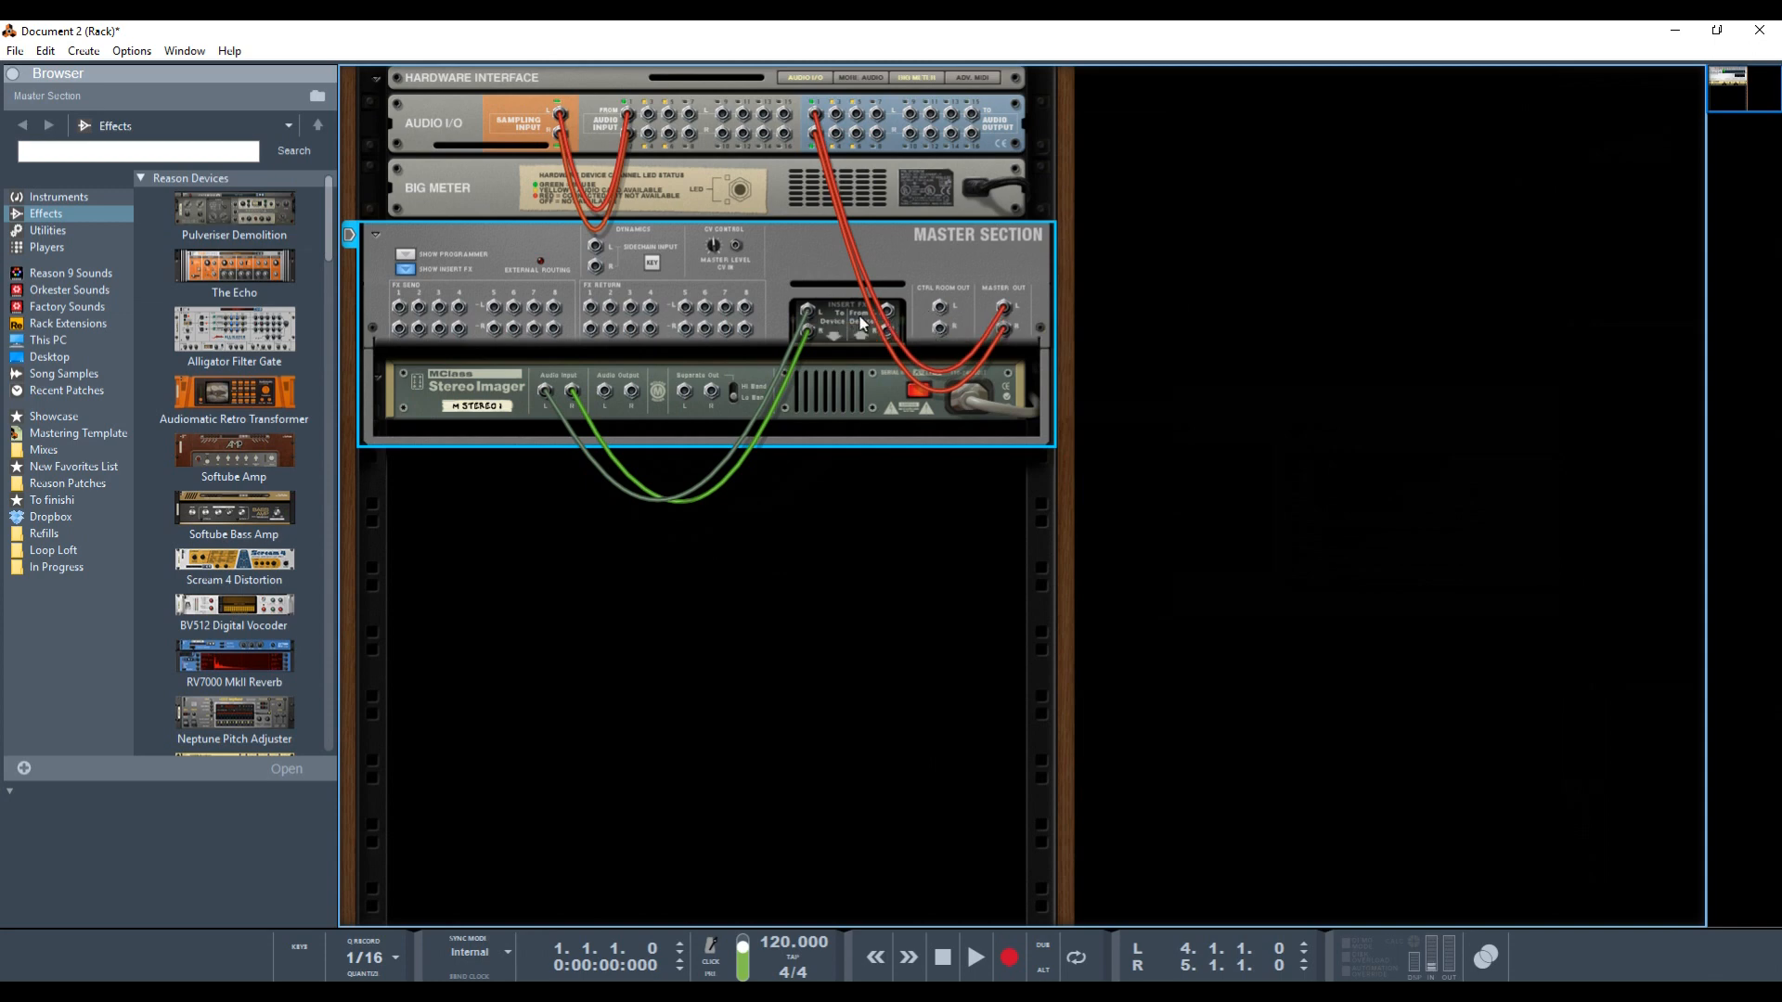
pyautogui.click(602, 394)
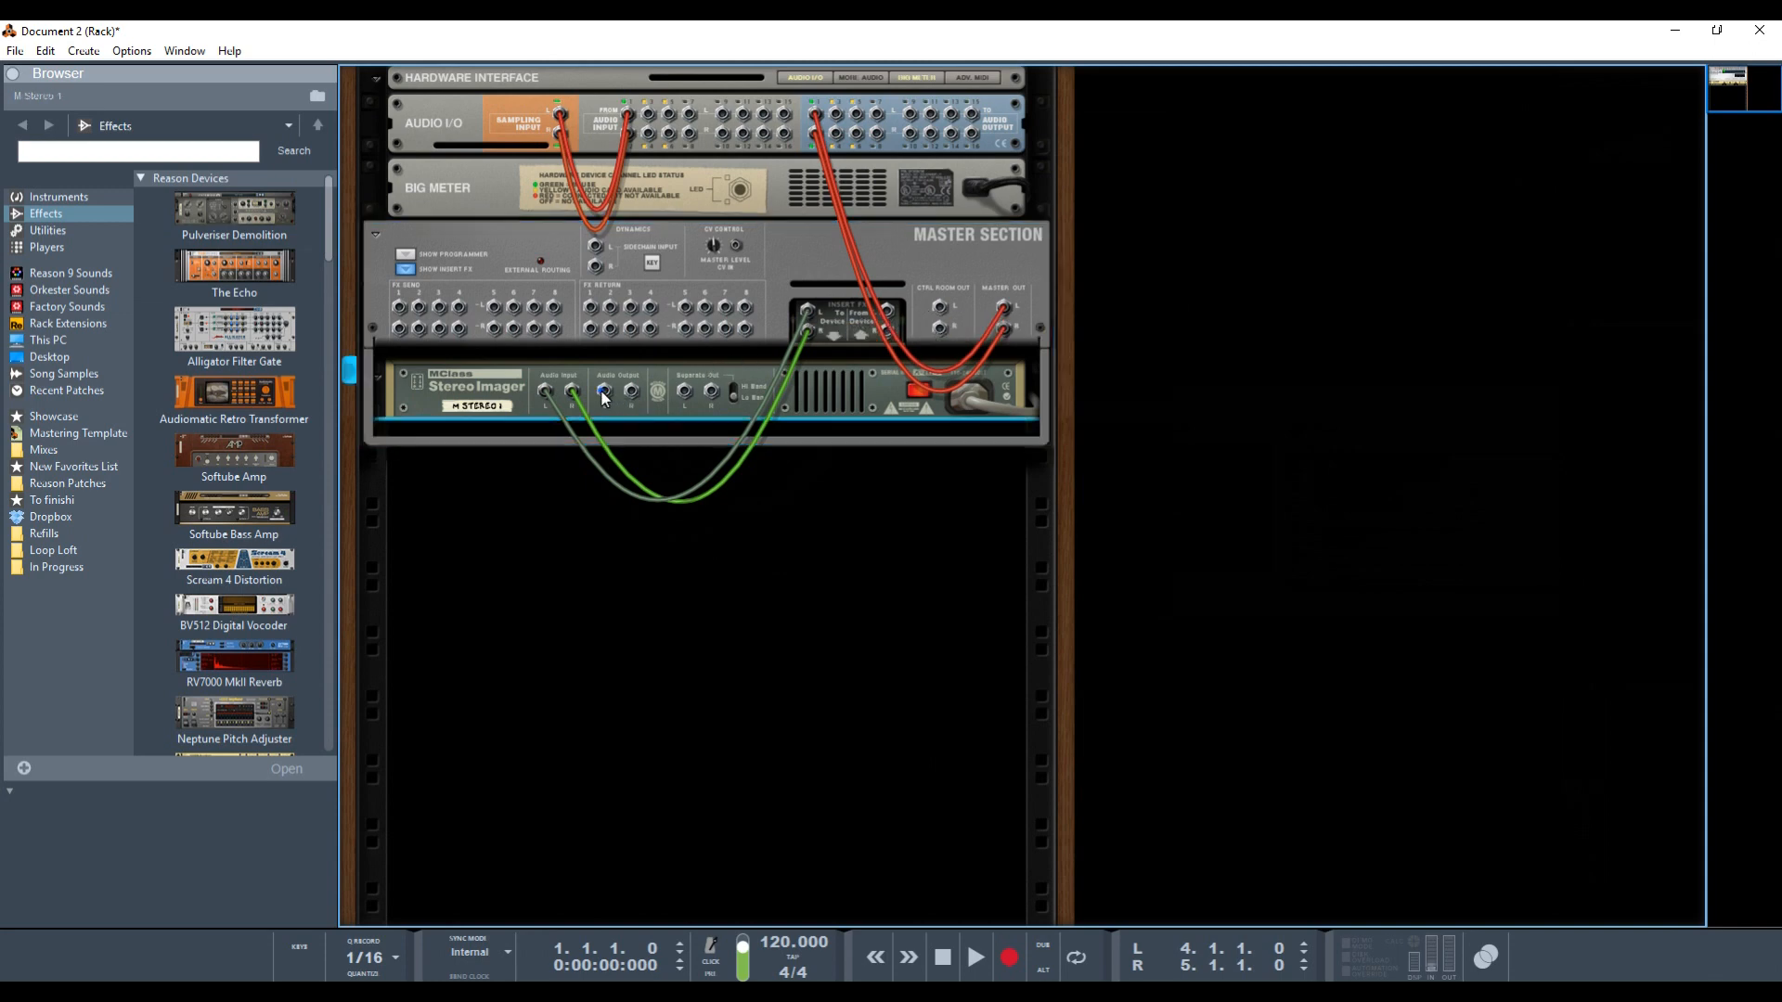
pyautogui.moveTo(602, 393); pyautogui.dragTo(594, 248)
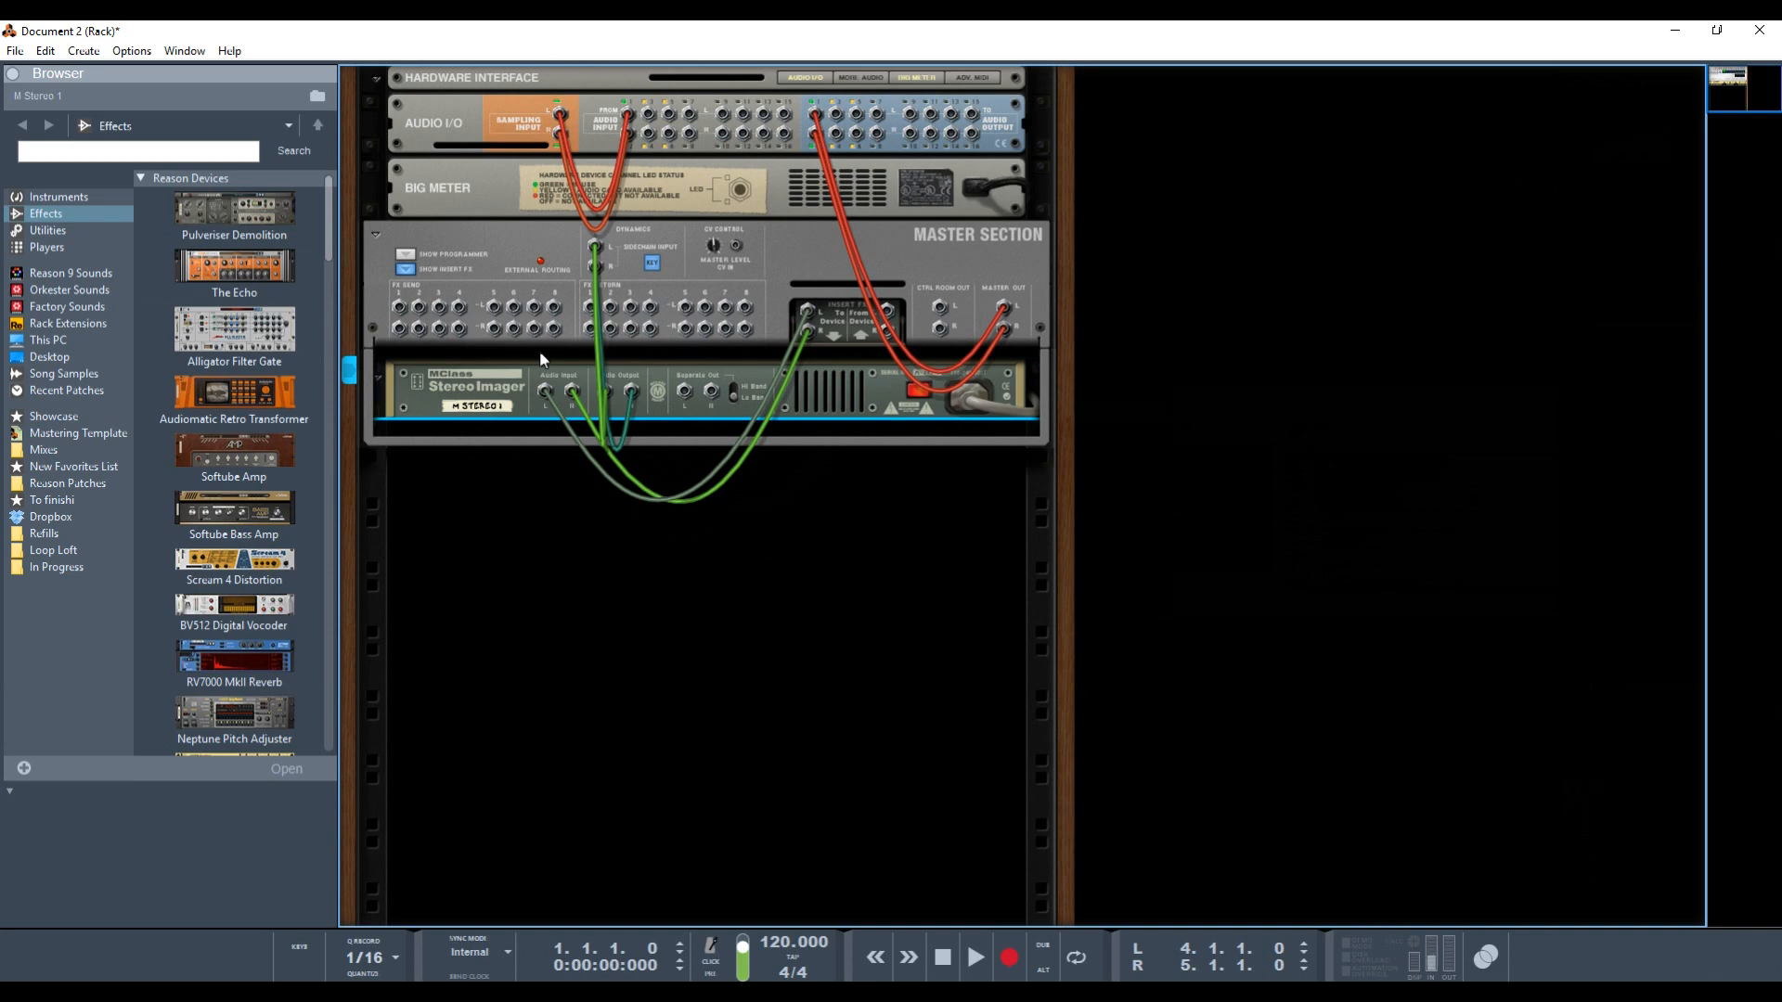
pyautogui.click(654, 266)
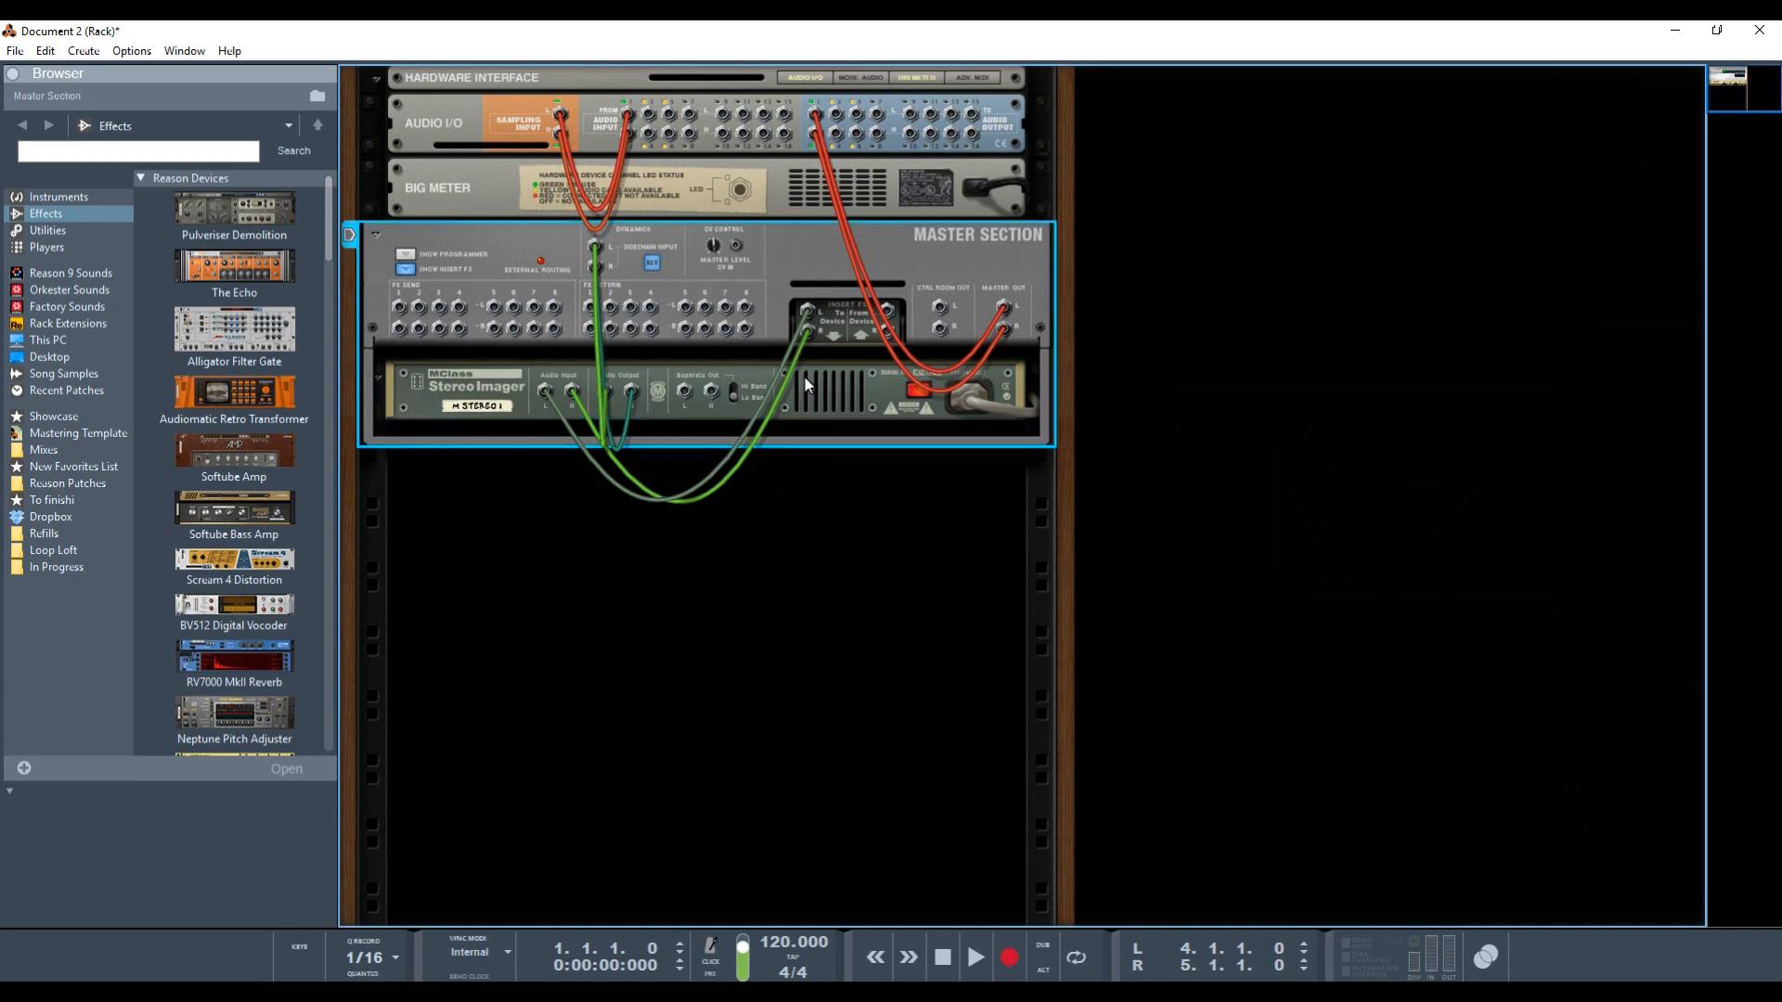
pyautogui.press('Tab')
pyautogui.click(750, 397)
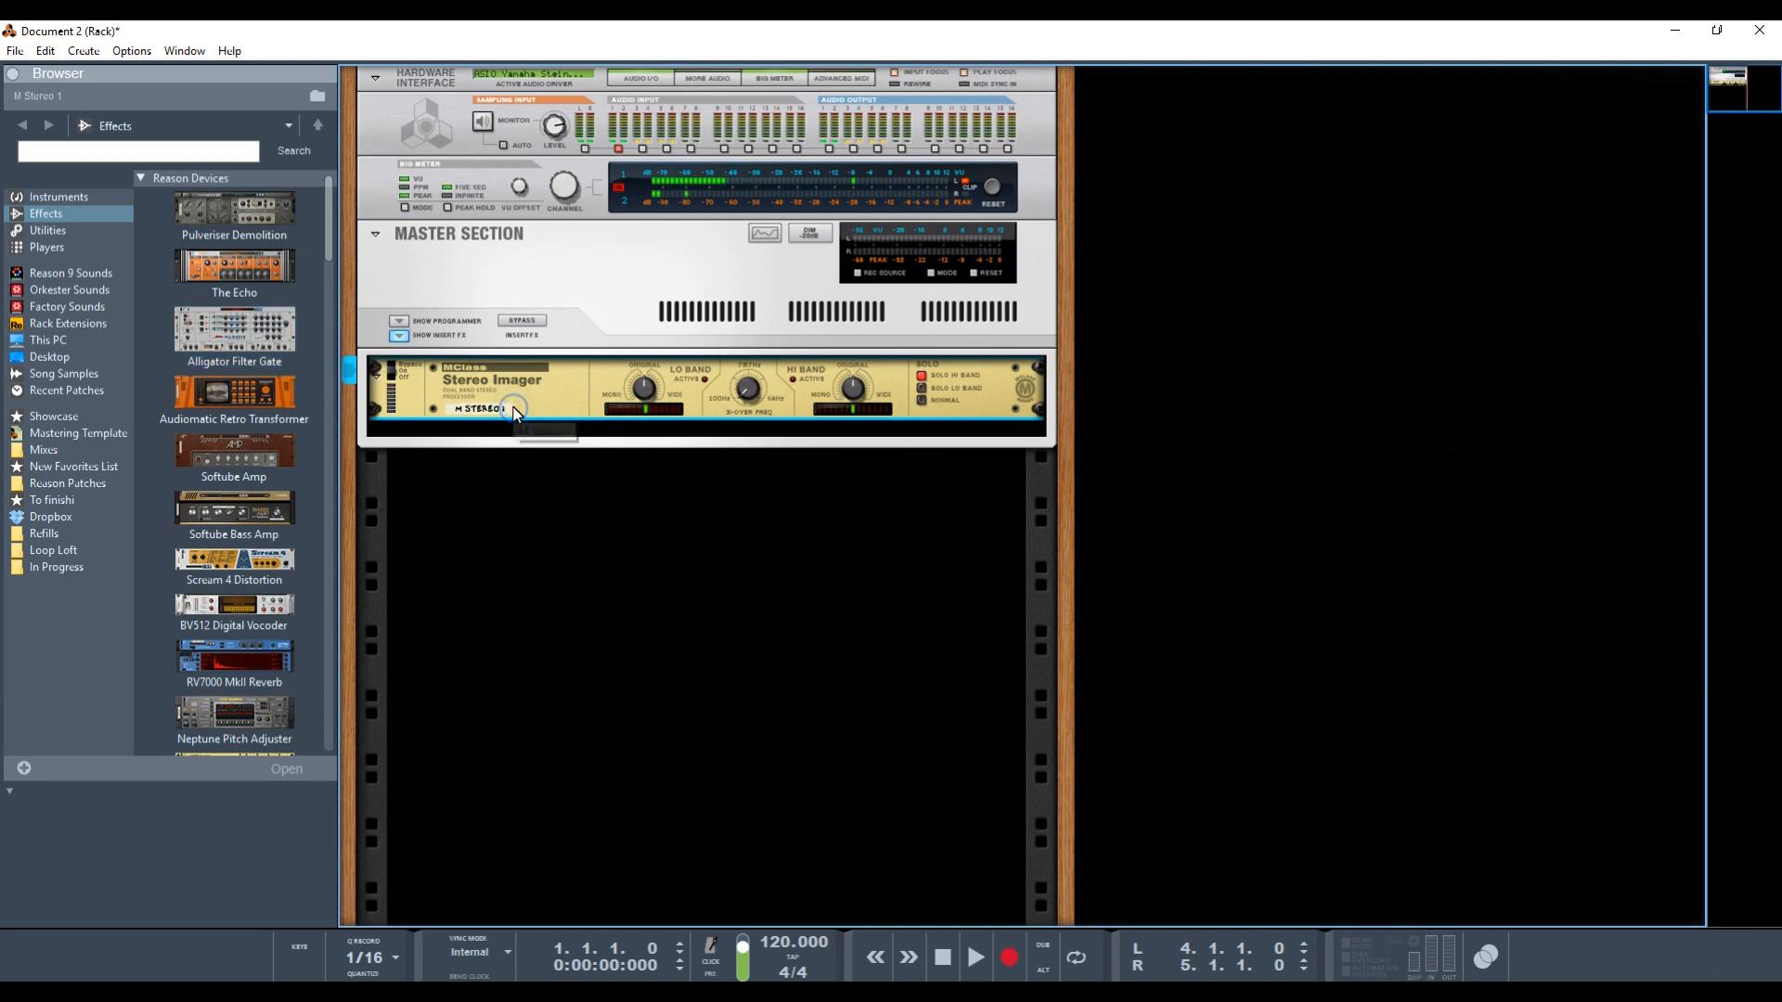
pyautogui.press('Tab')
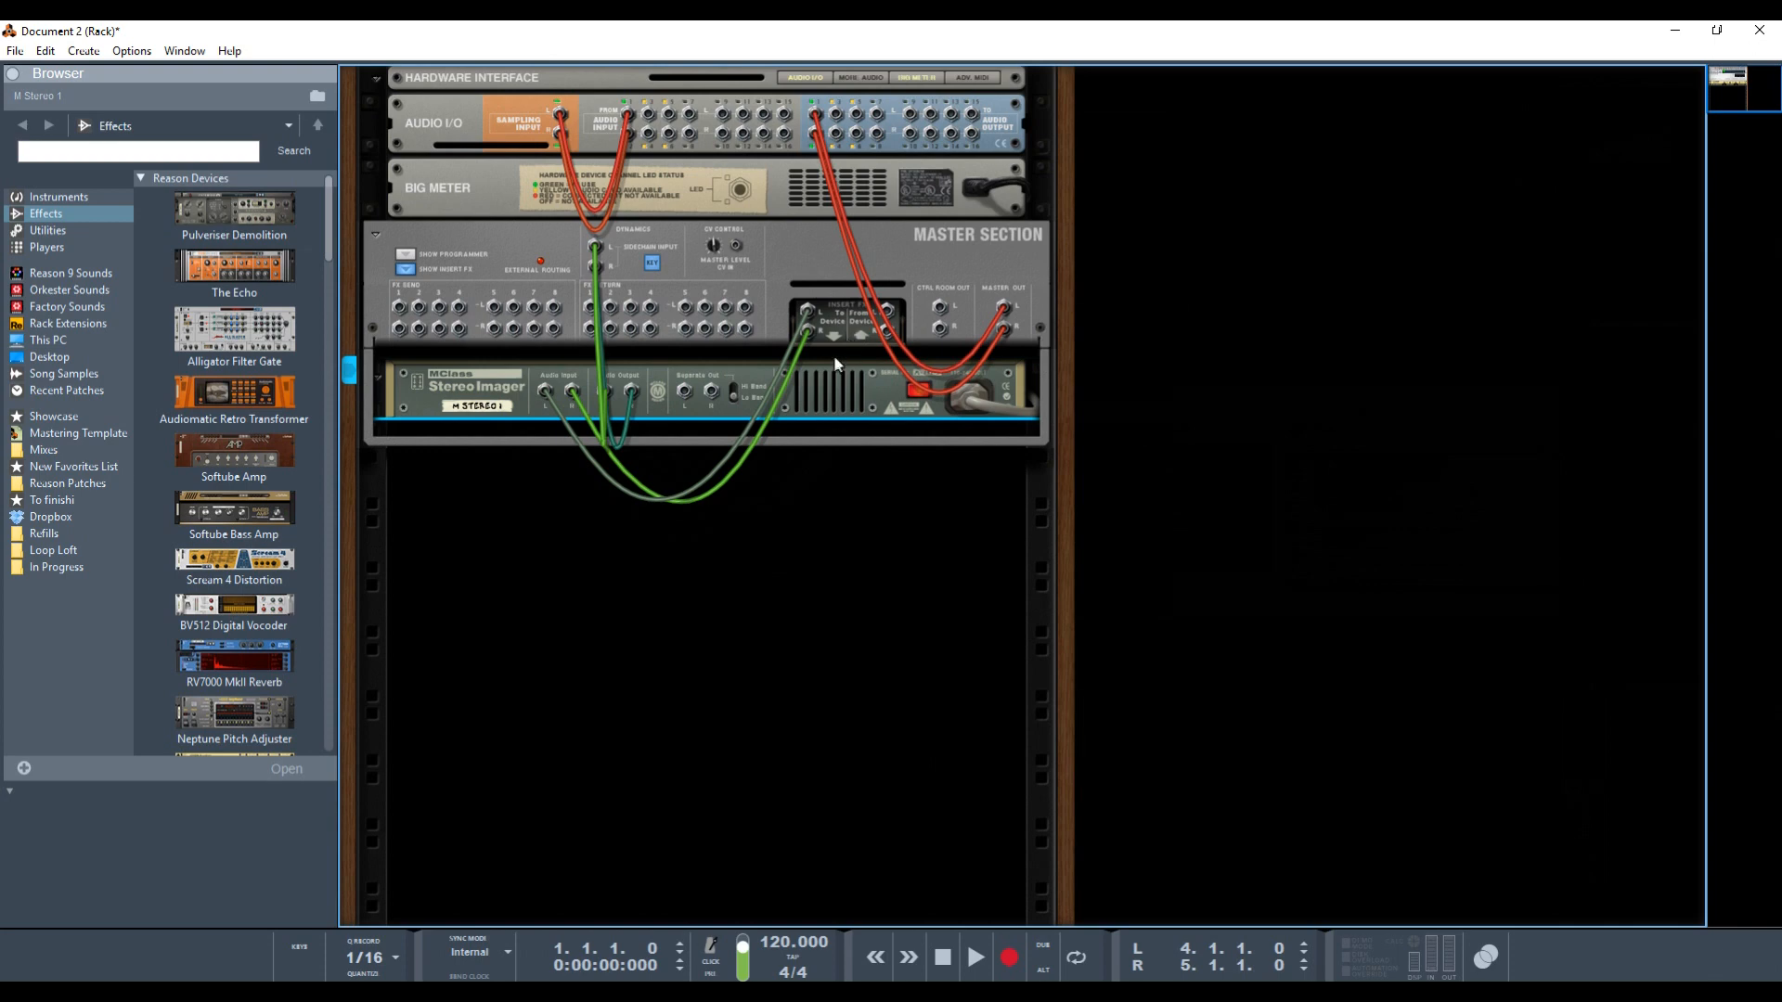
pyautogui.press('Tab')
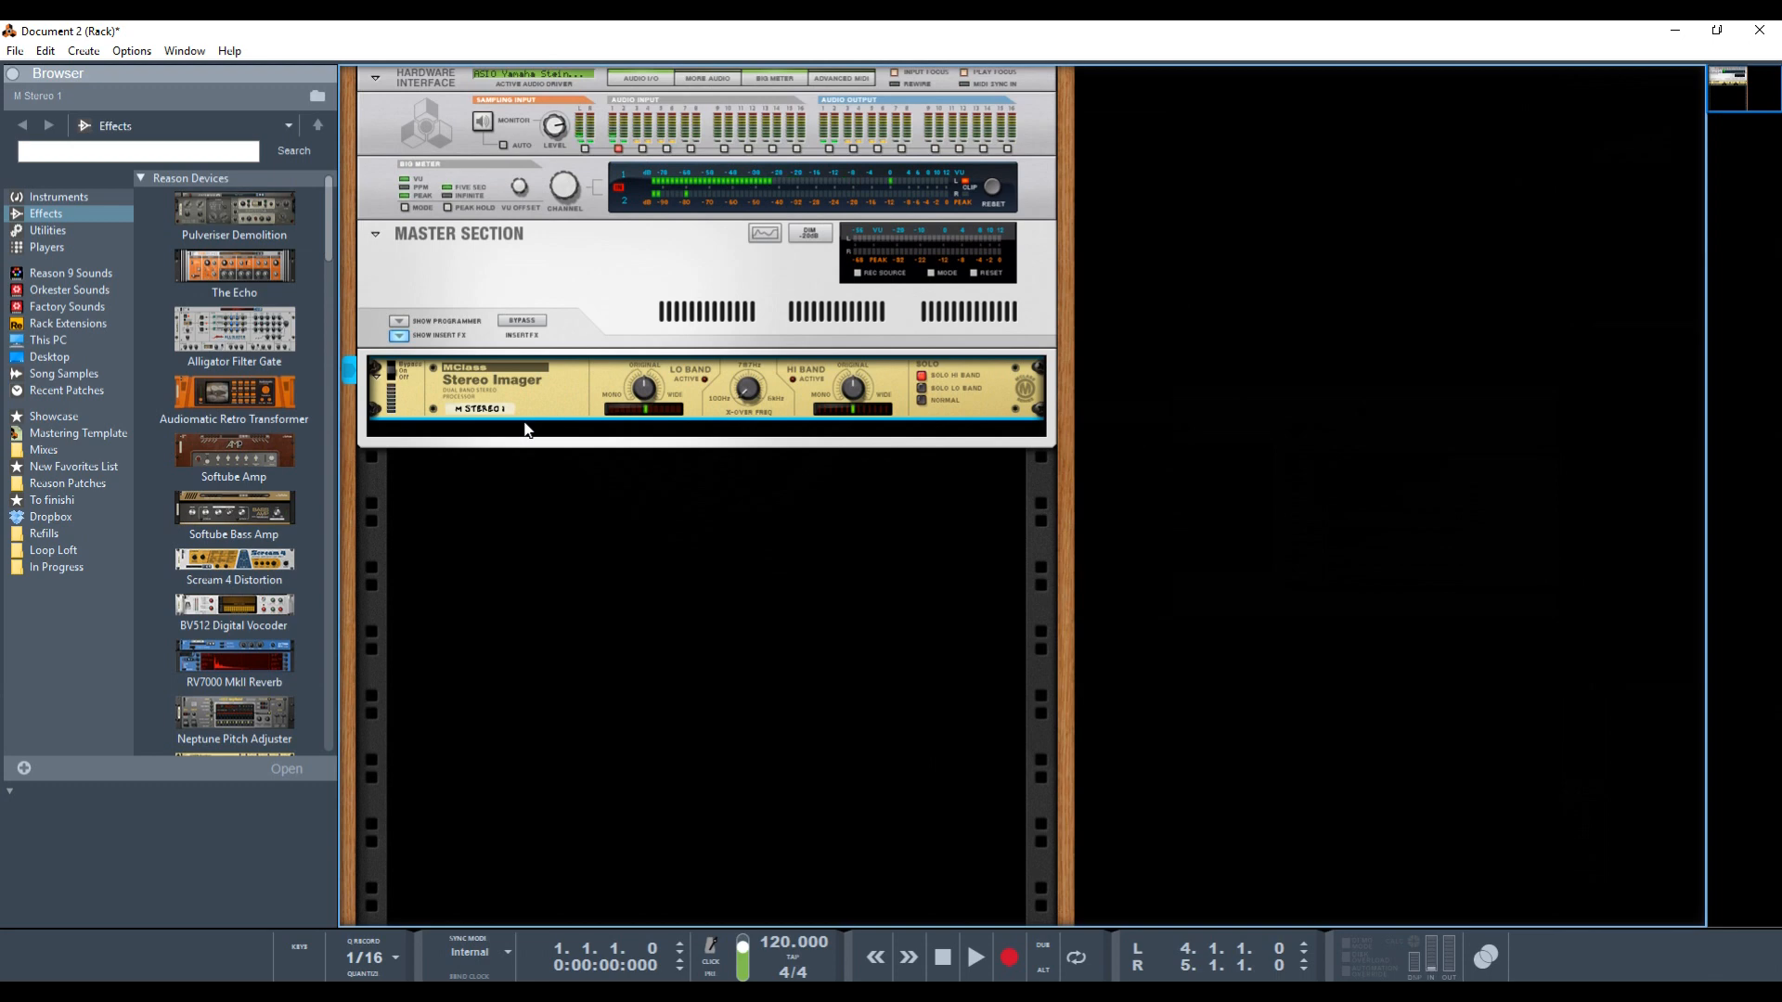
# Add an RE-2A Leveling Amplifier below the Stereo Imager in the Master Section's insert effects.
pyautogui.click(522, 437)
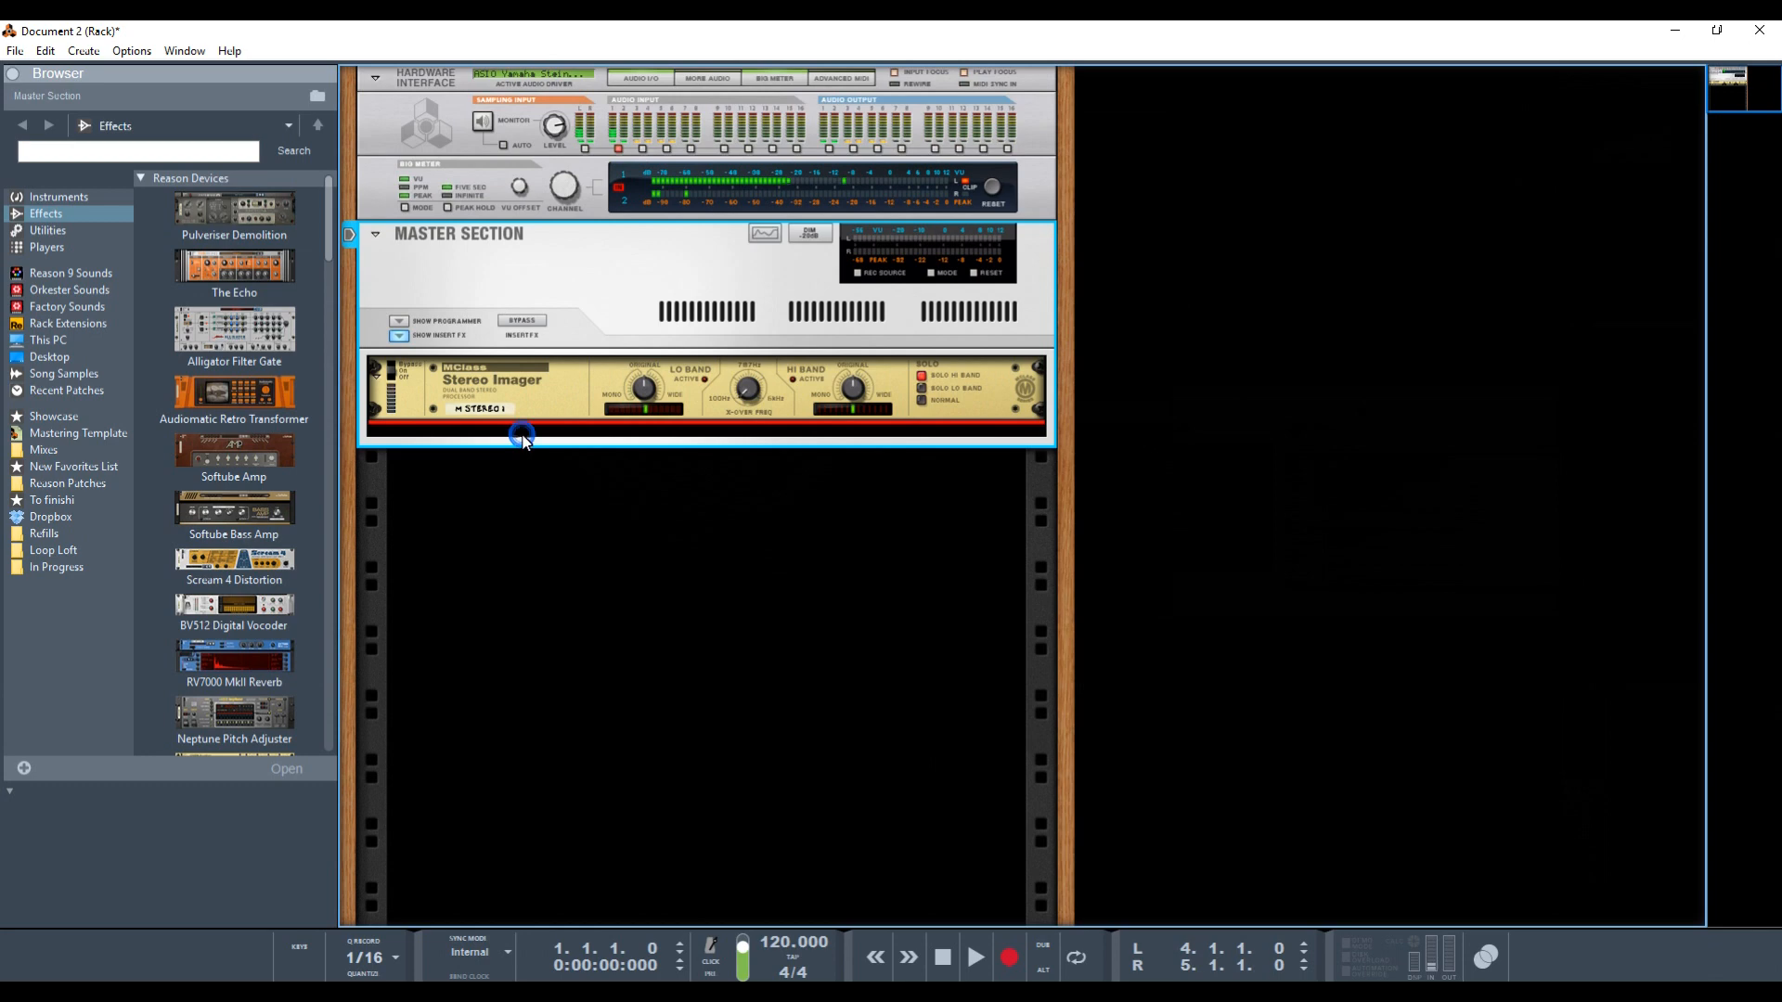
pyautogui.rightClick(519, 438)
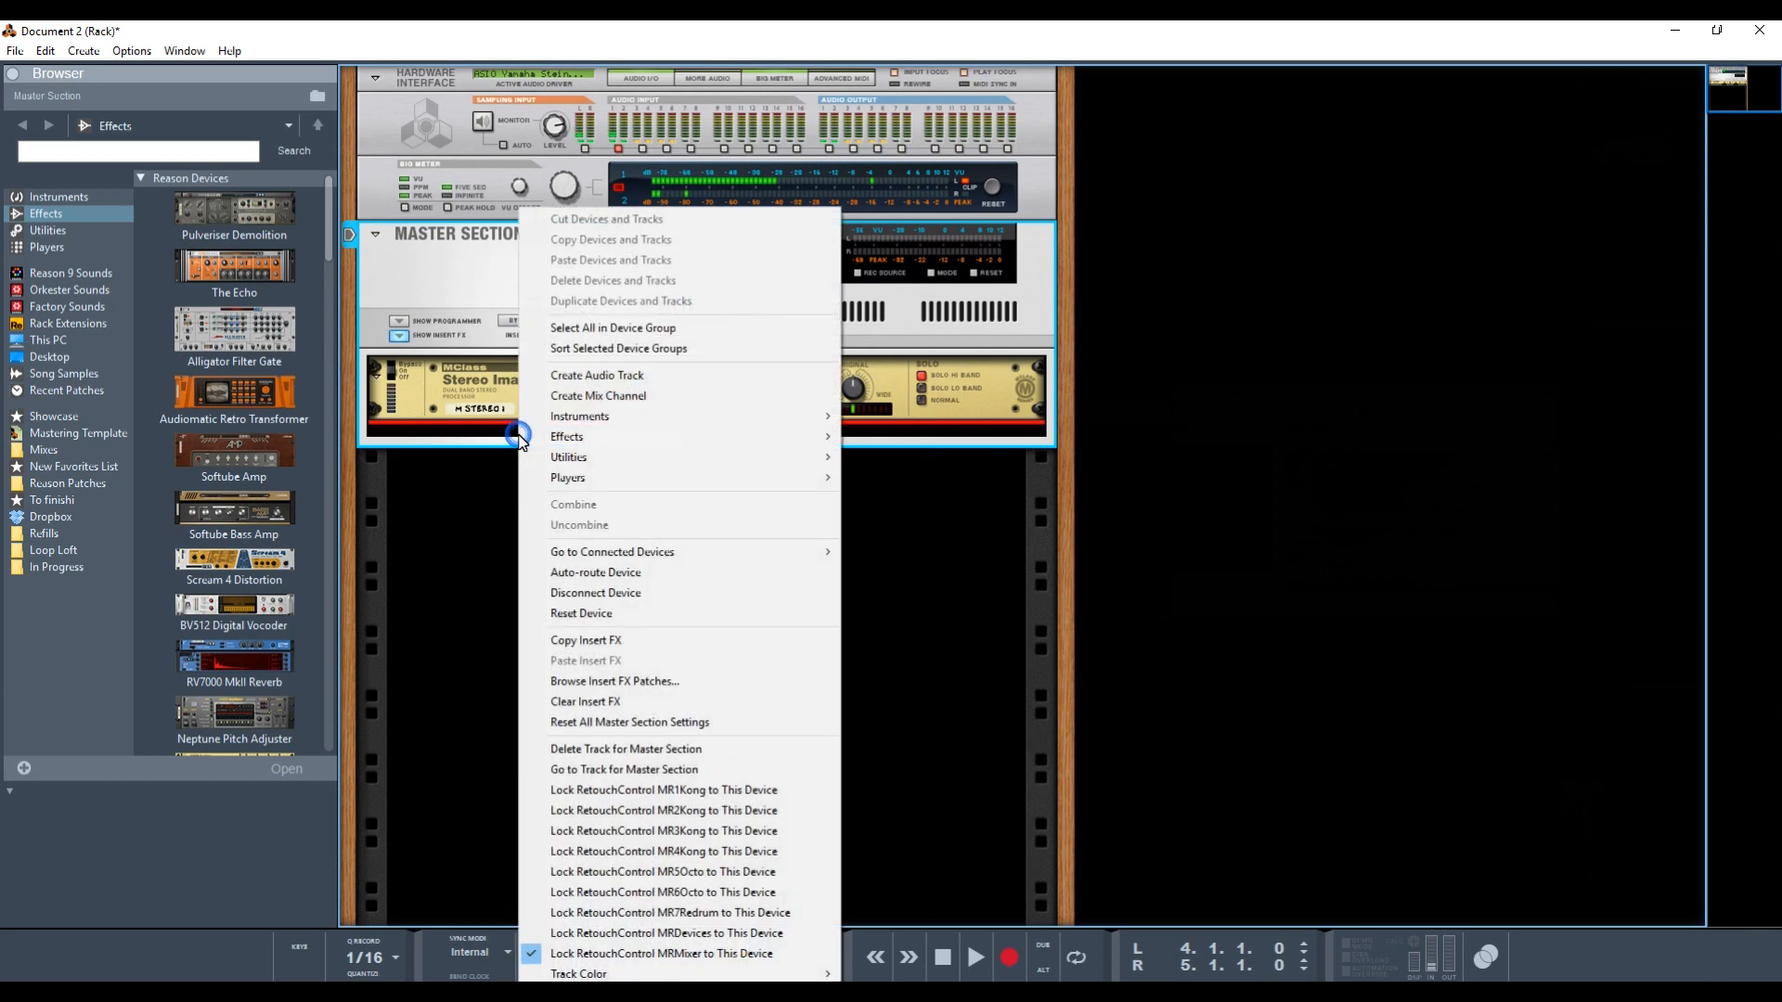
pyautogui.click(453, 443)
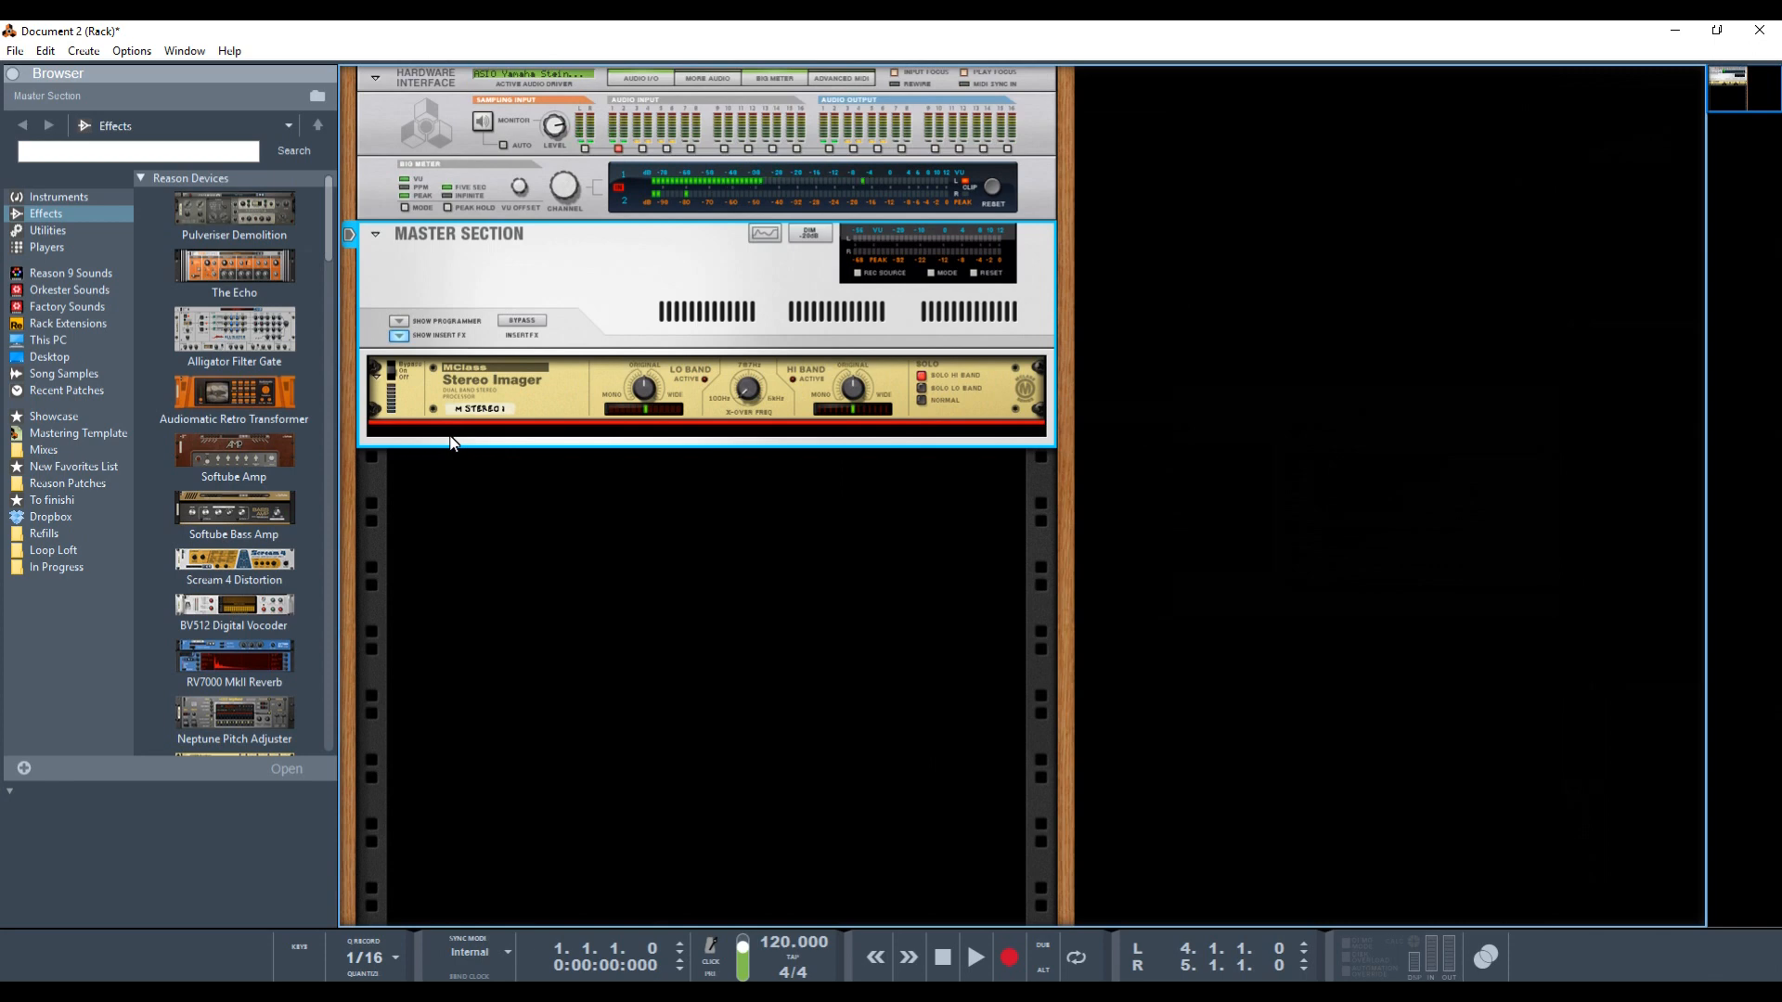
pyautogui.rightClick(453, 443)
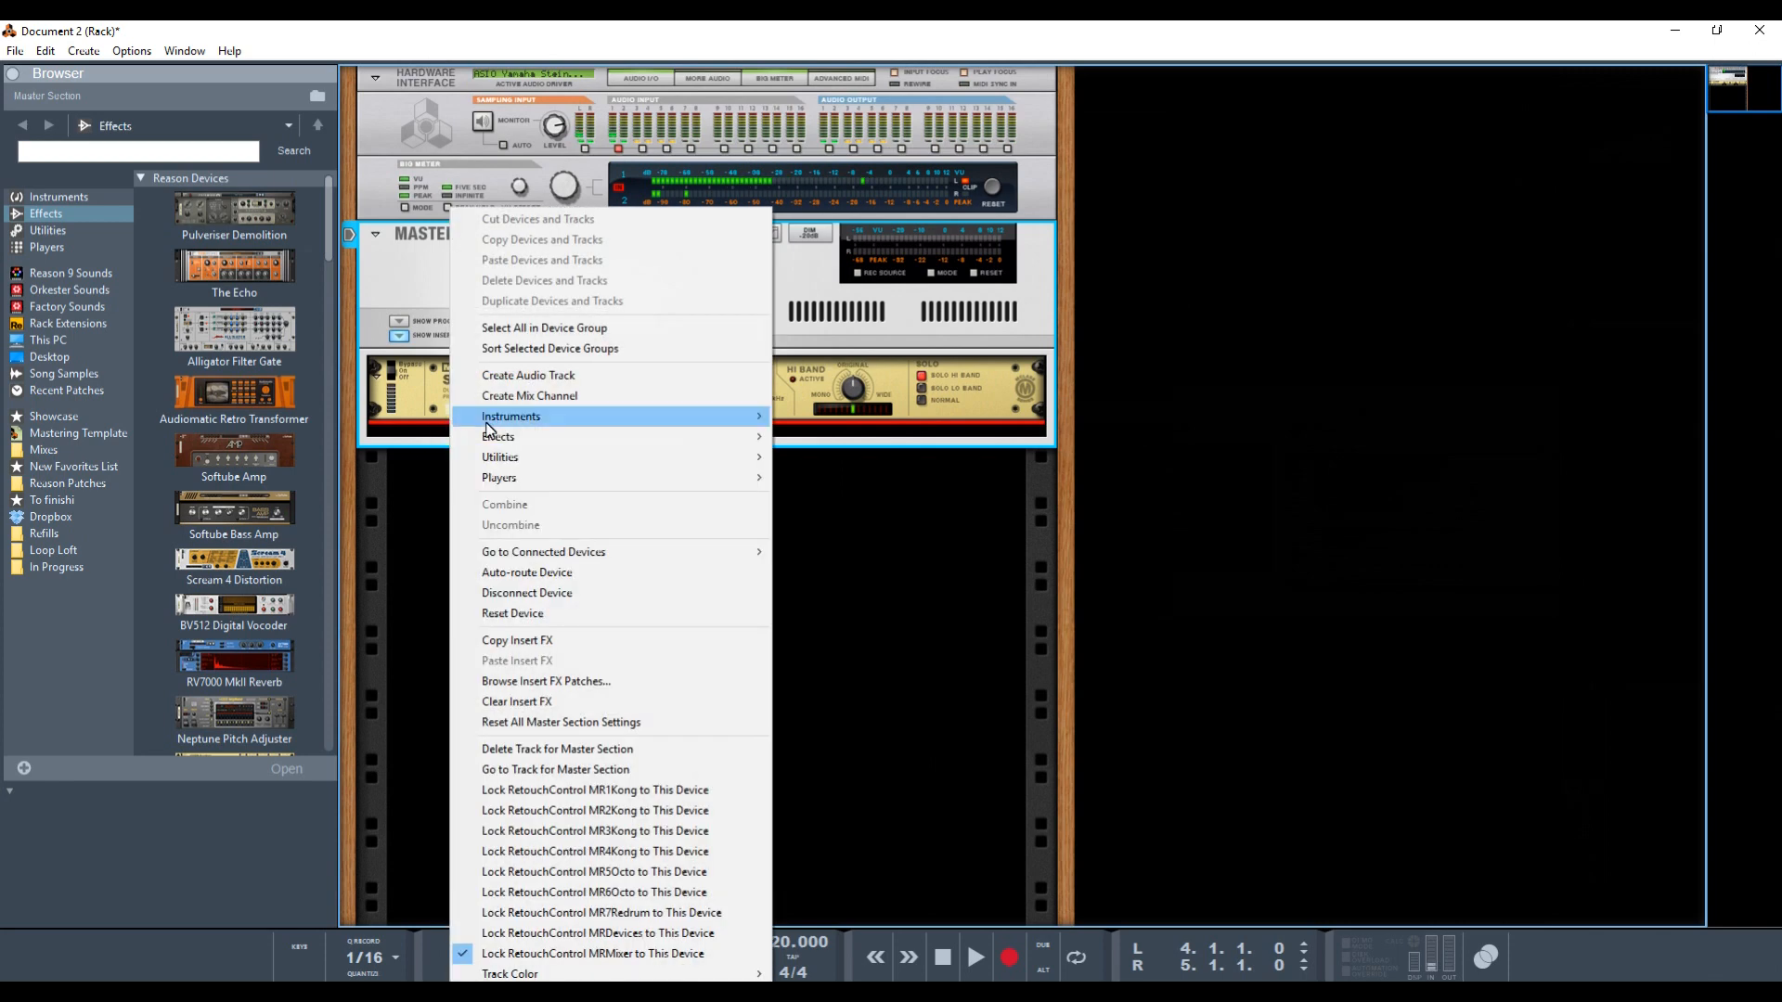
pyautogui.moveTo(670, 446)
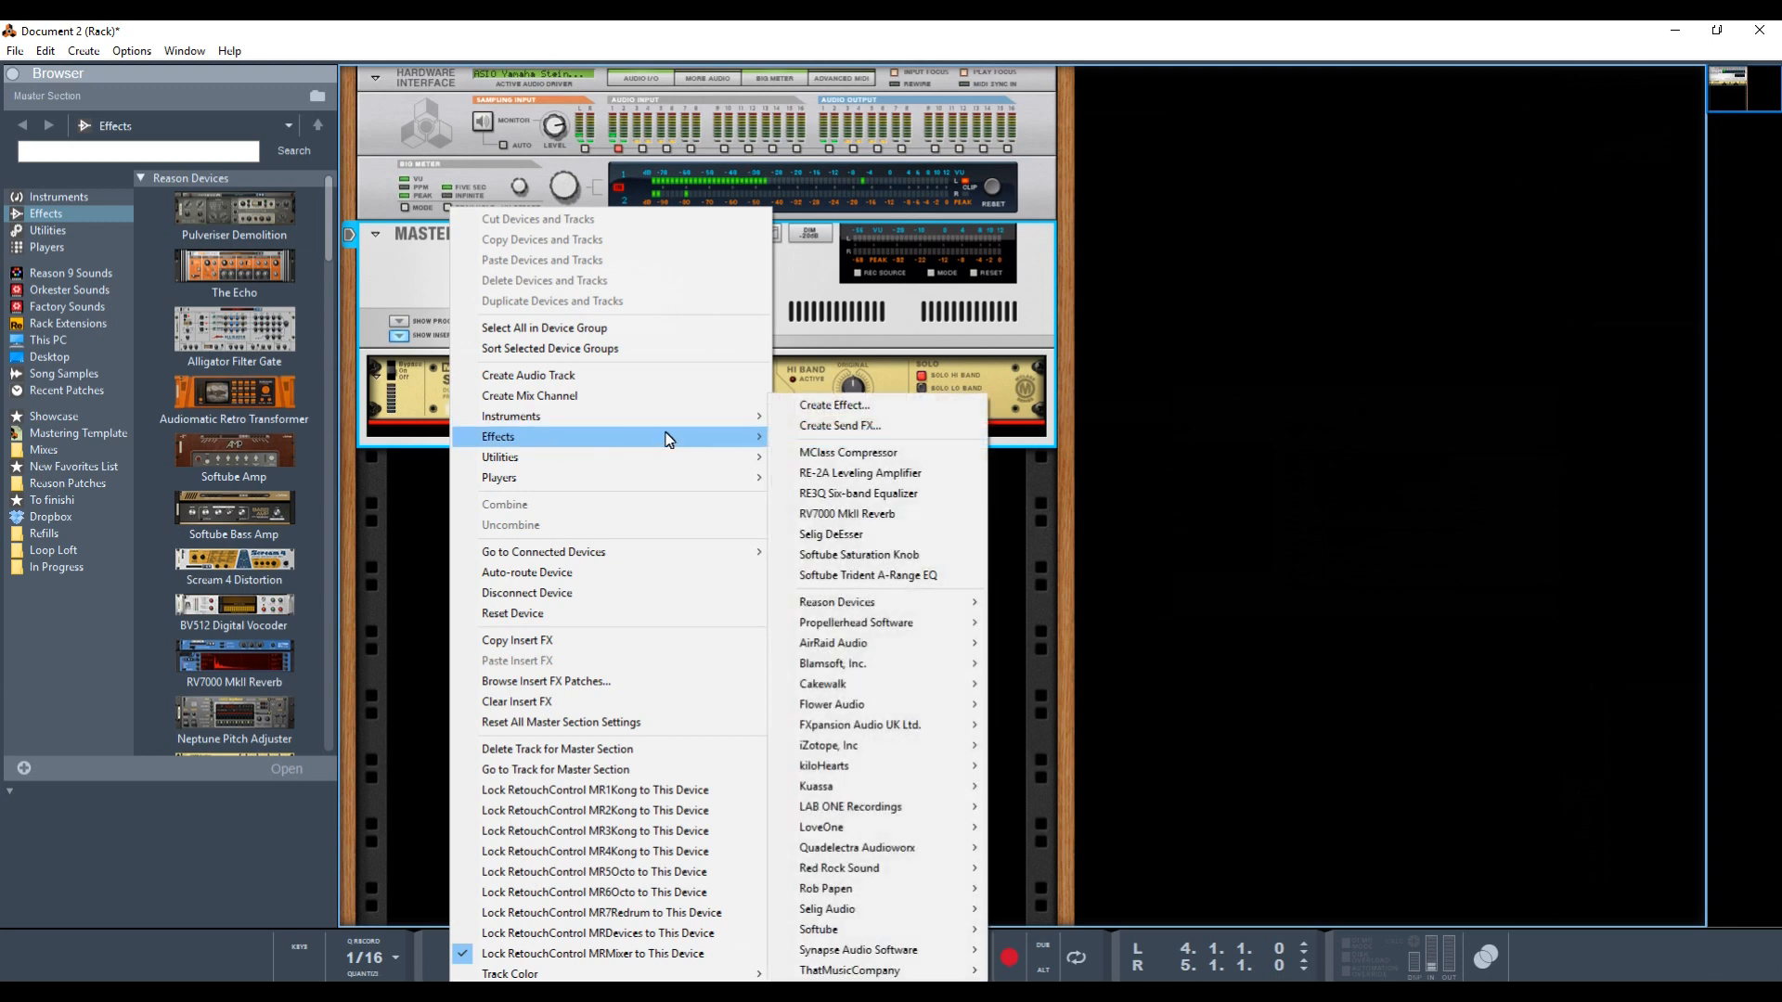
pyautogui.click(932, 474)
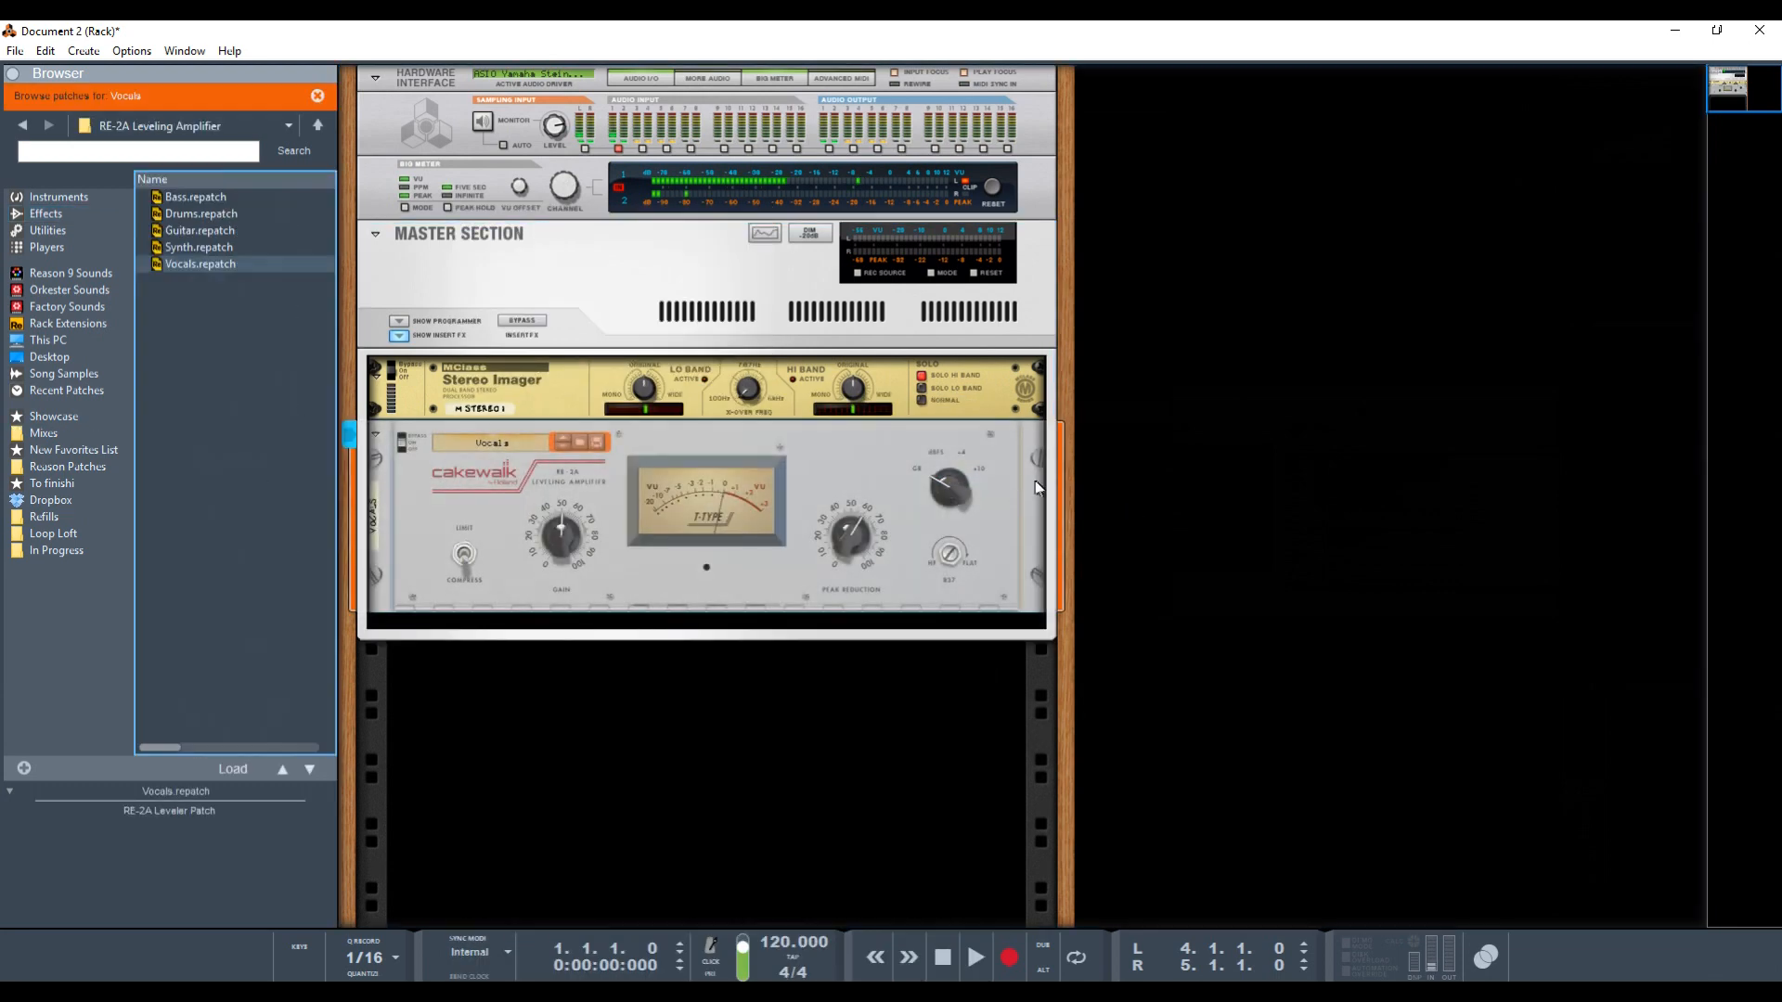
# Add an RE3Q Six-band Equalizer below the RE-2A Leveling Amplifier in the Master Section's inserts.
pyautogui.rightClick(989, 472)
pyautogui.moveTo(1037, 476)
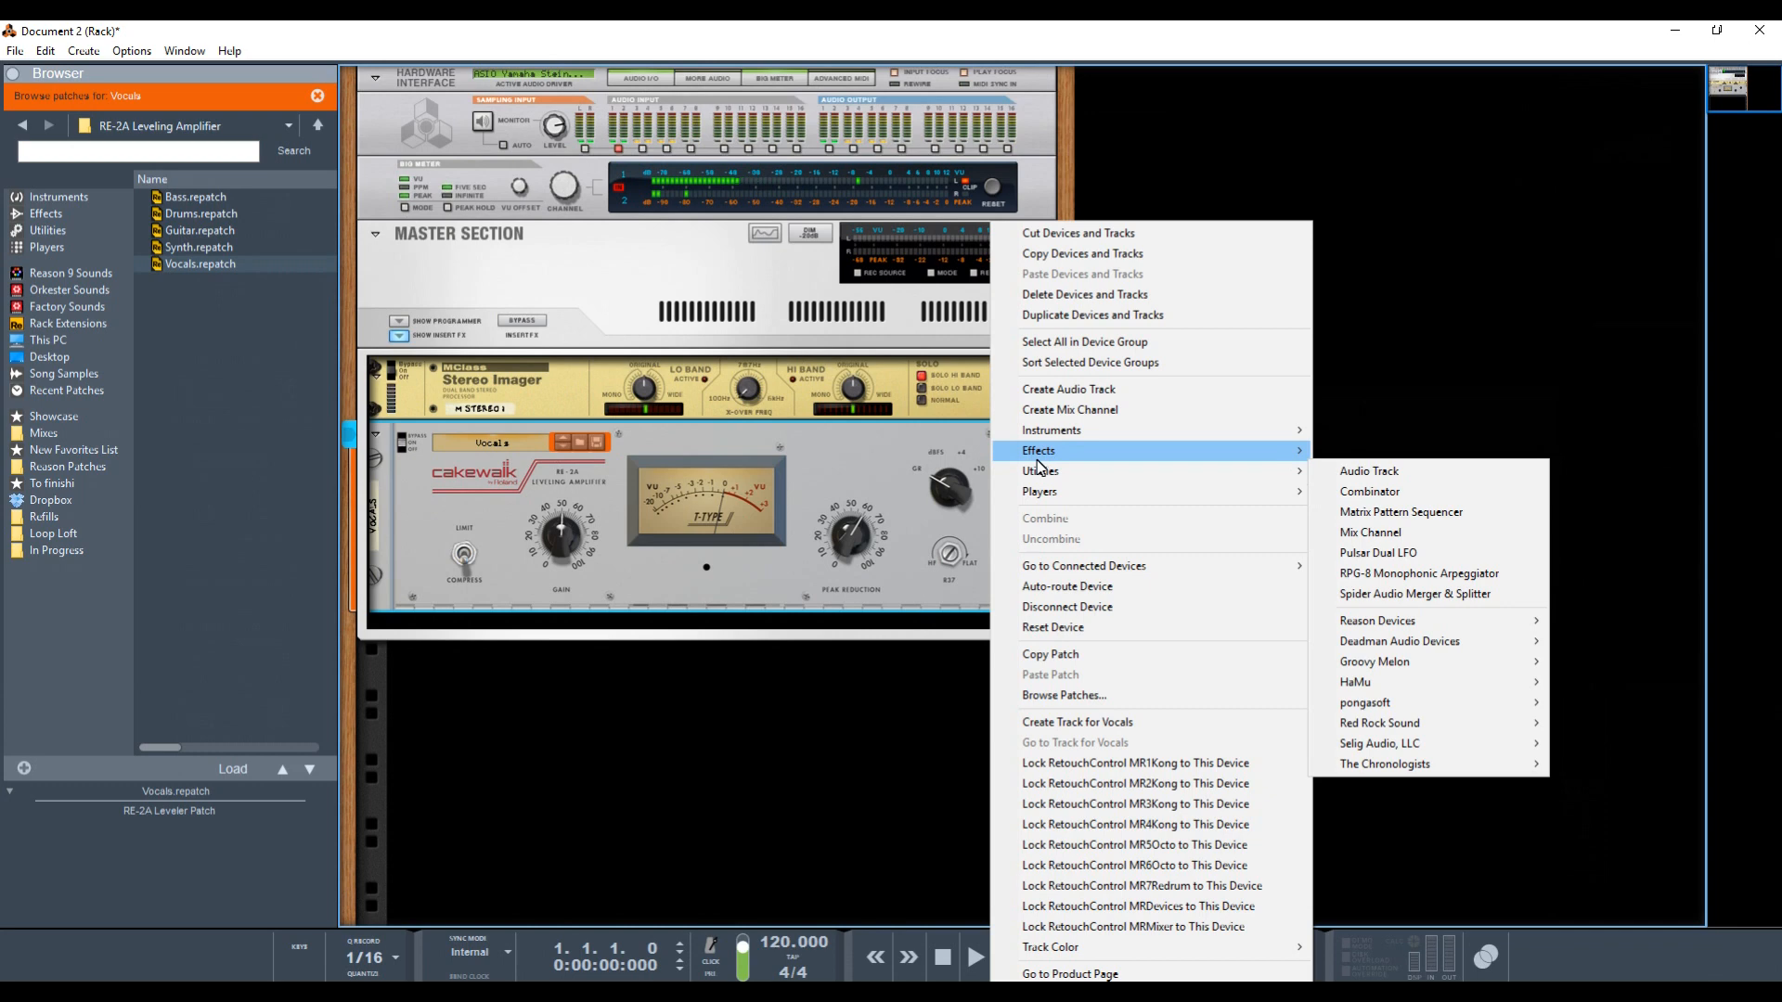
pyautogui.moveTo(1039, 451)
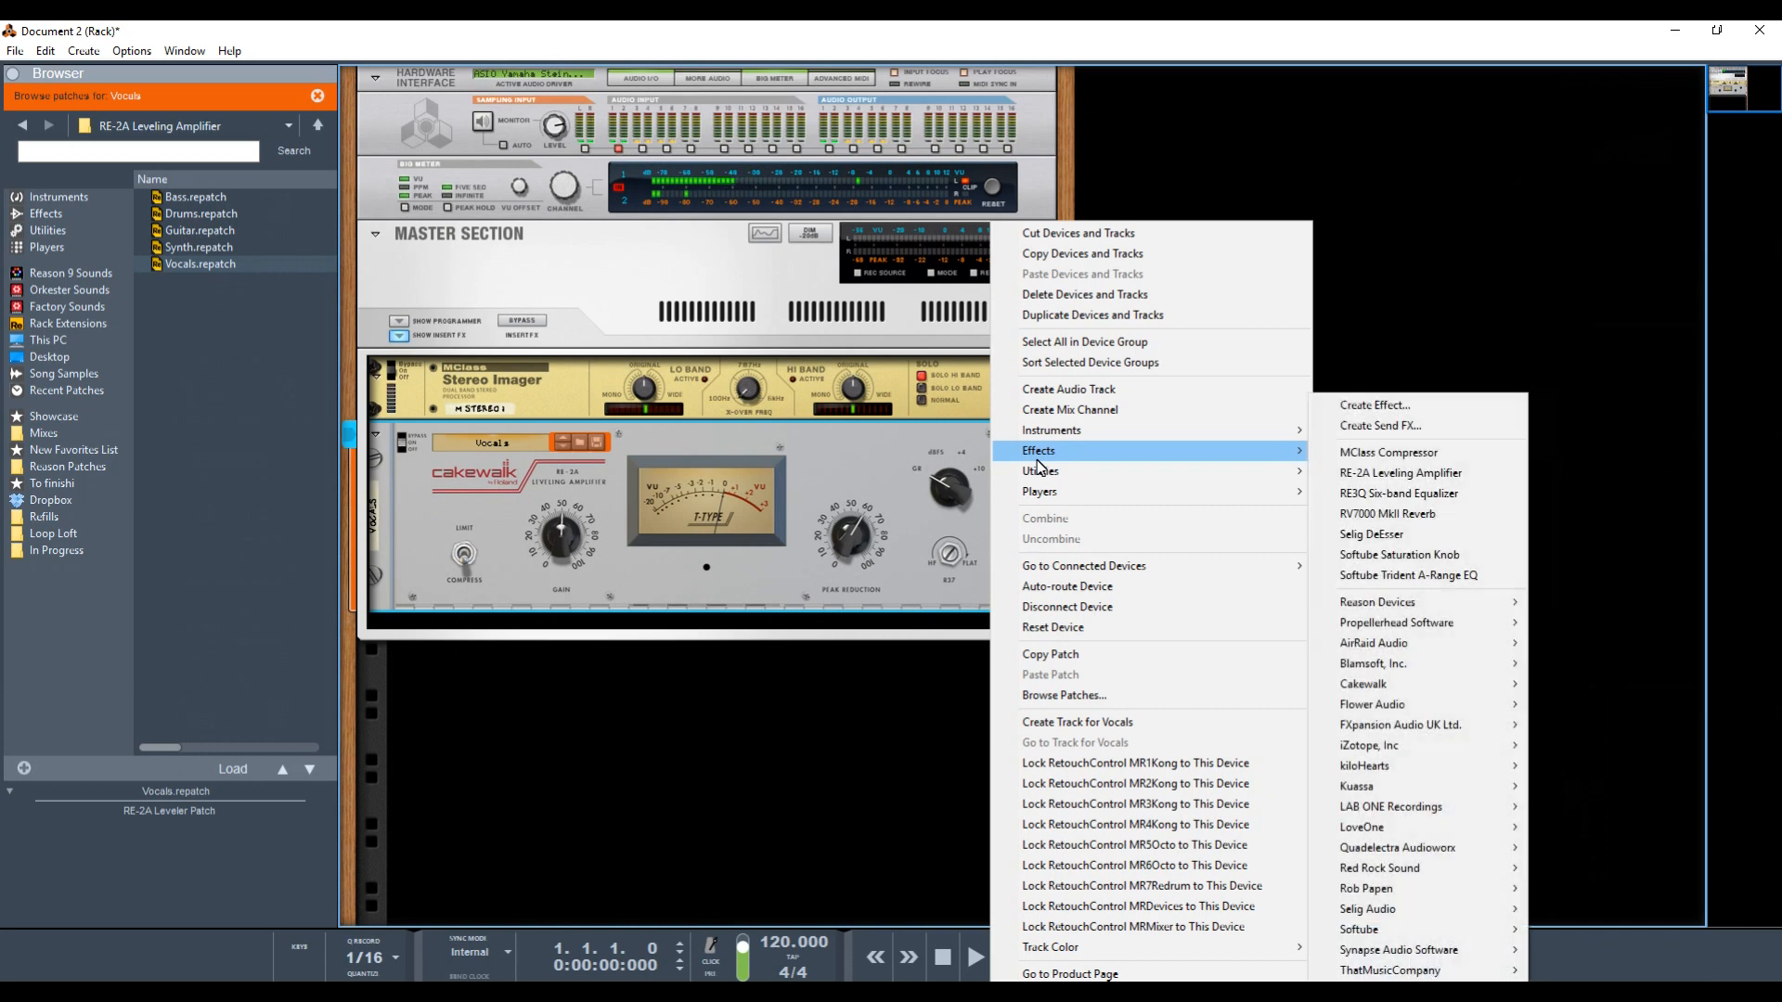
pyautogui.click(1396, 494)
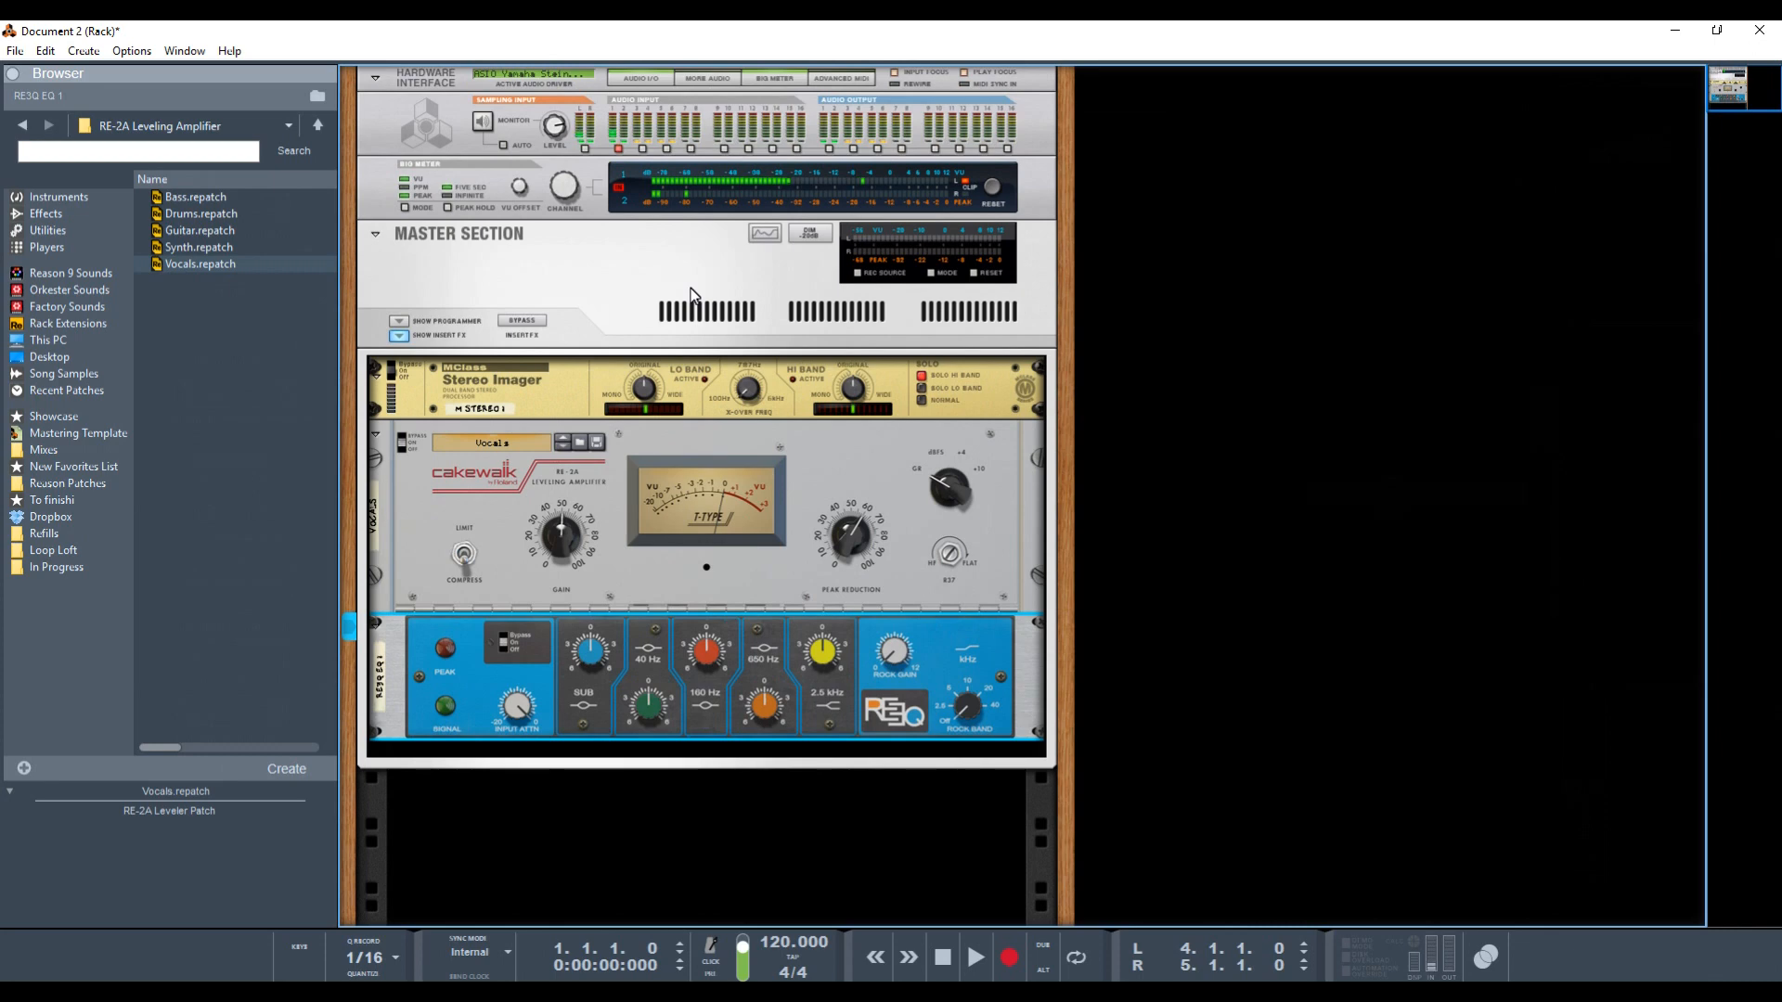
# Add an MClass Maximizer in the empty rack space below the Master Section, outside its insert effects.
pyautogui.click(556, 271)
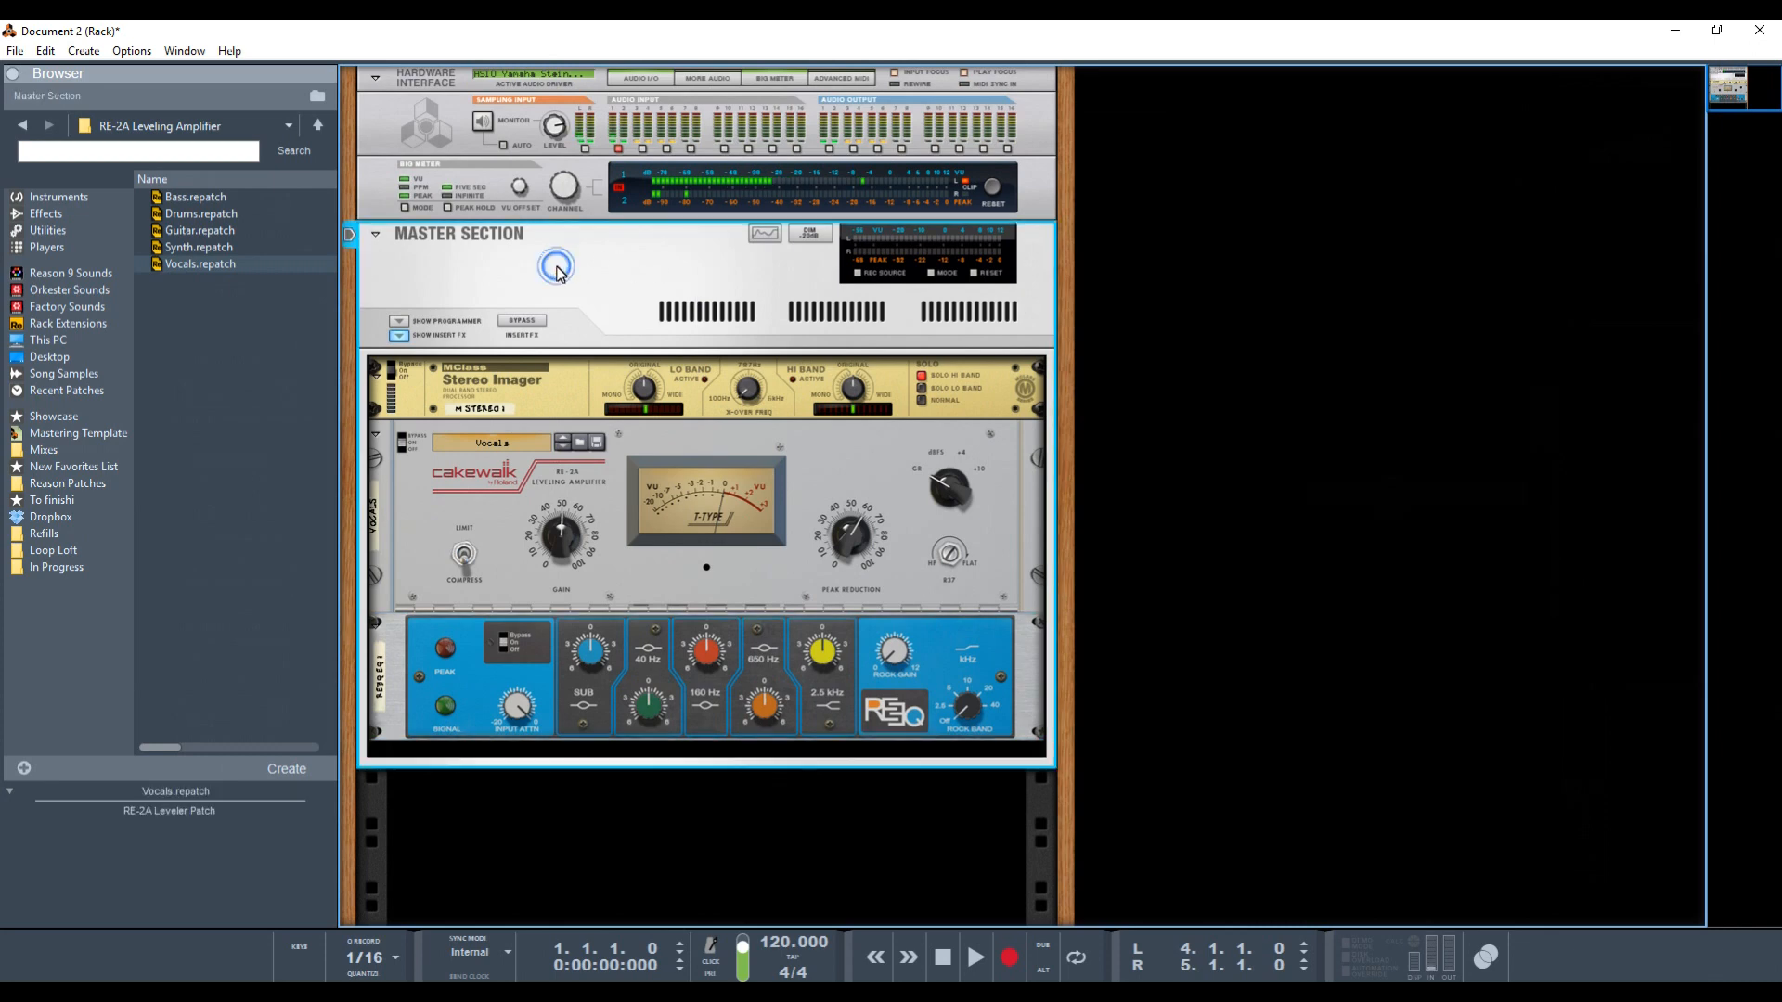
pyautogui.click(525, 884)
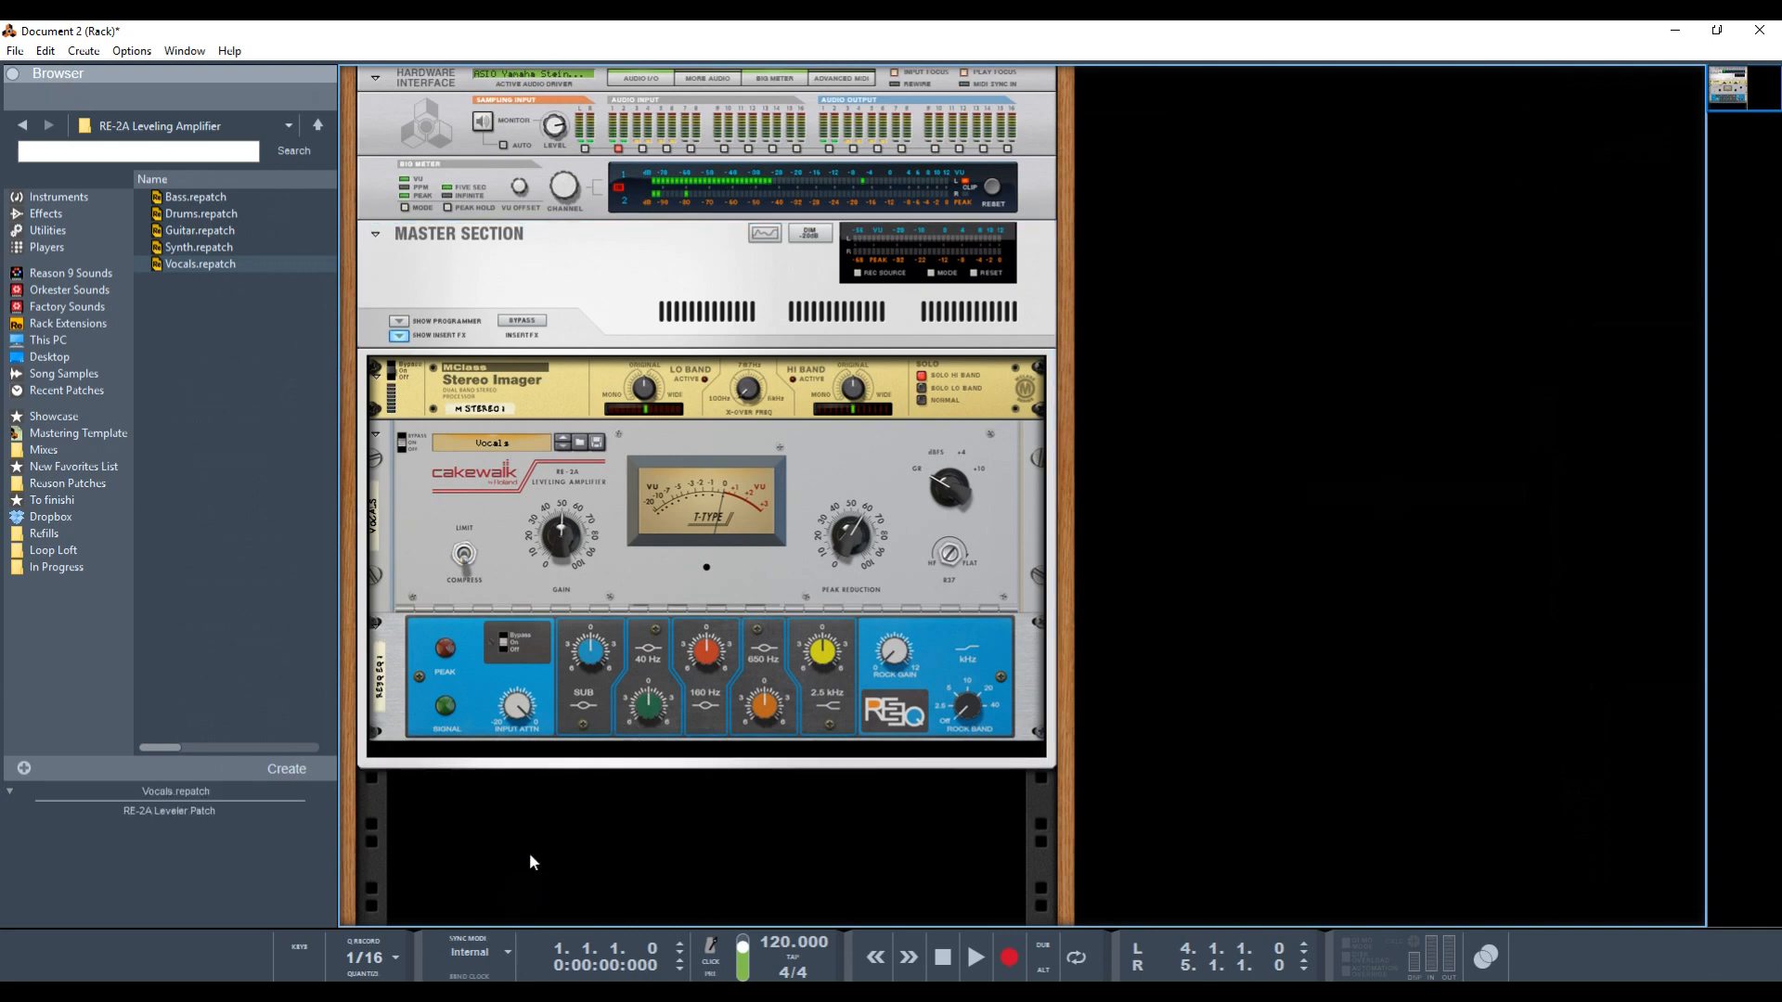
pyautogui.rightClick(529, 852)
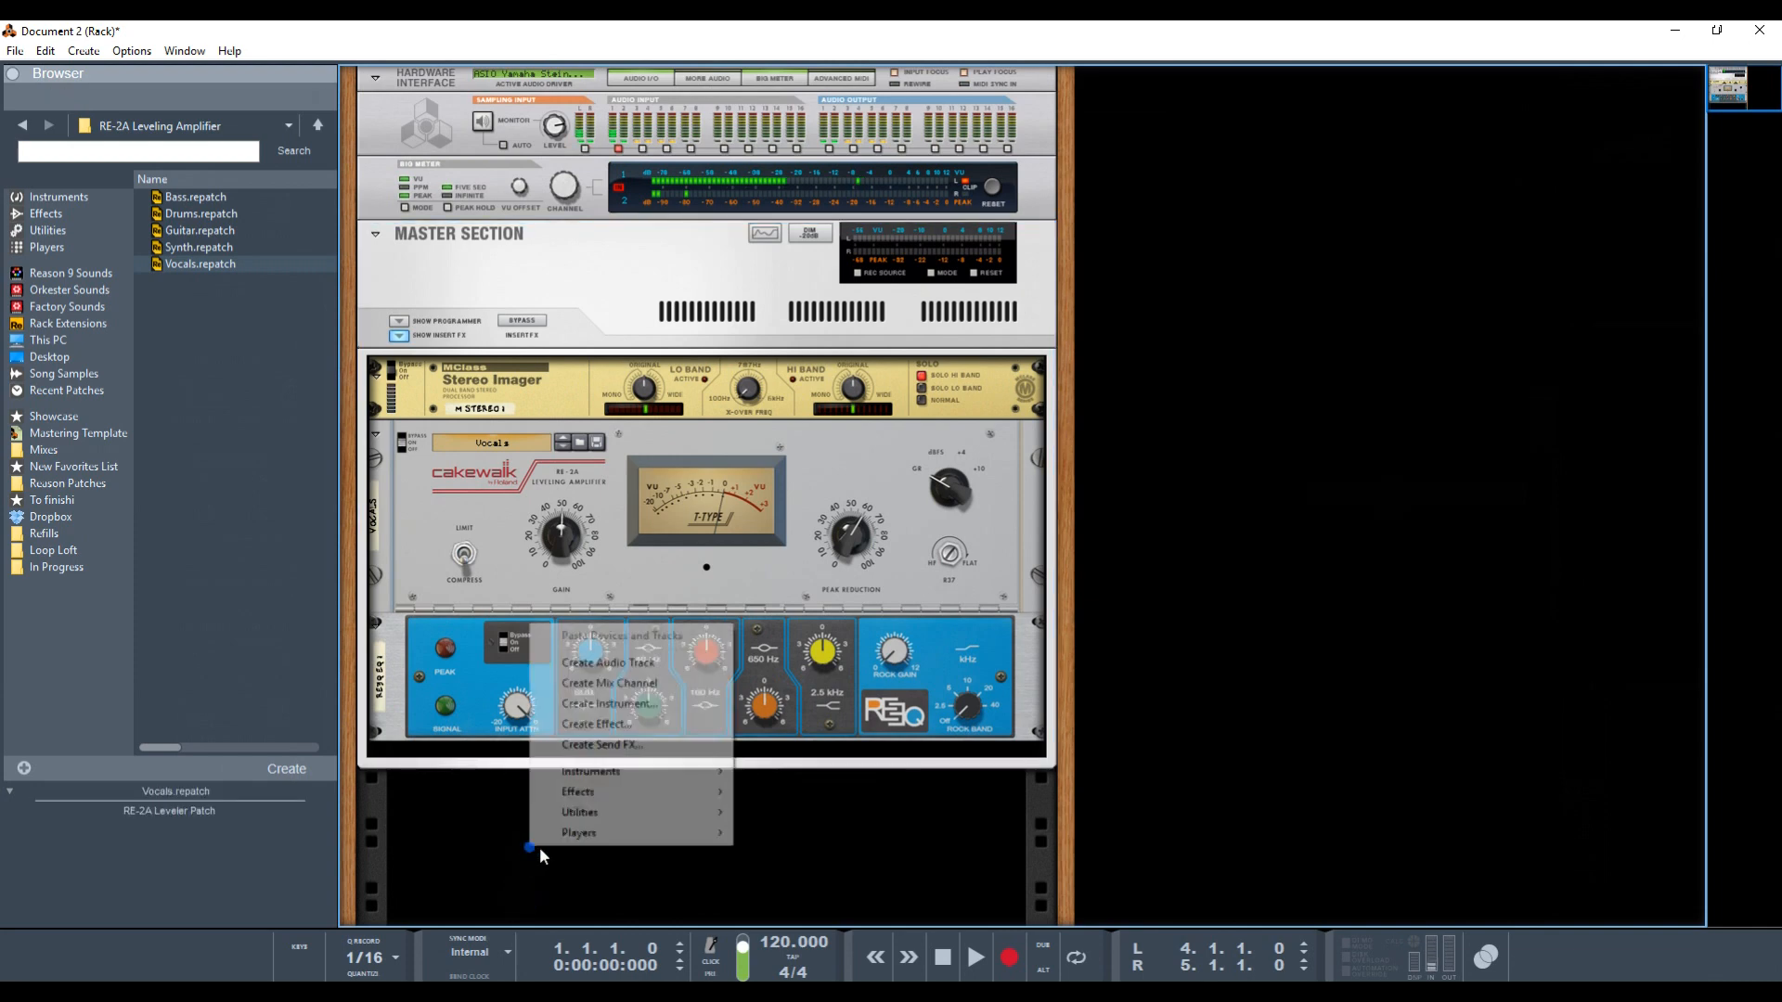
pyautogui.moveTo(603, 791)
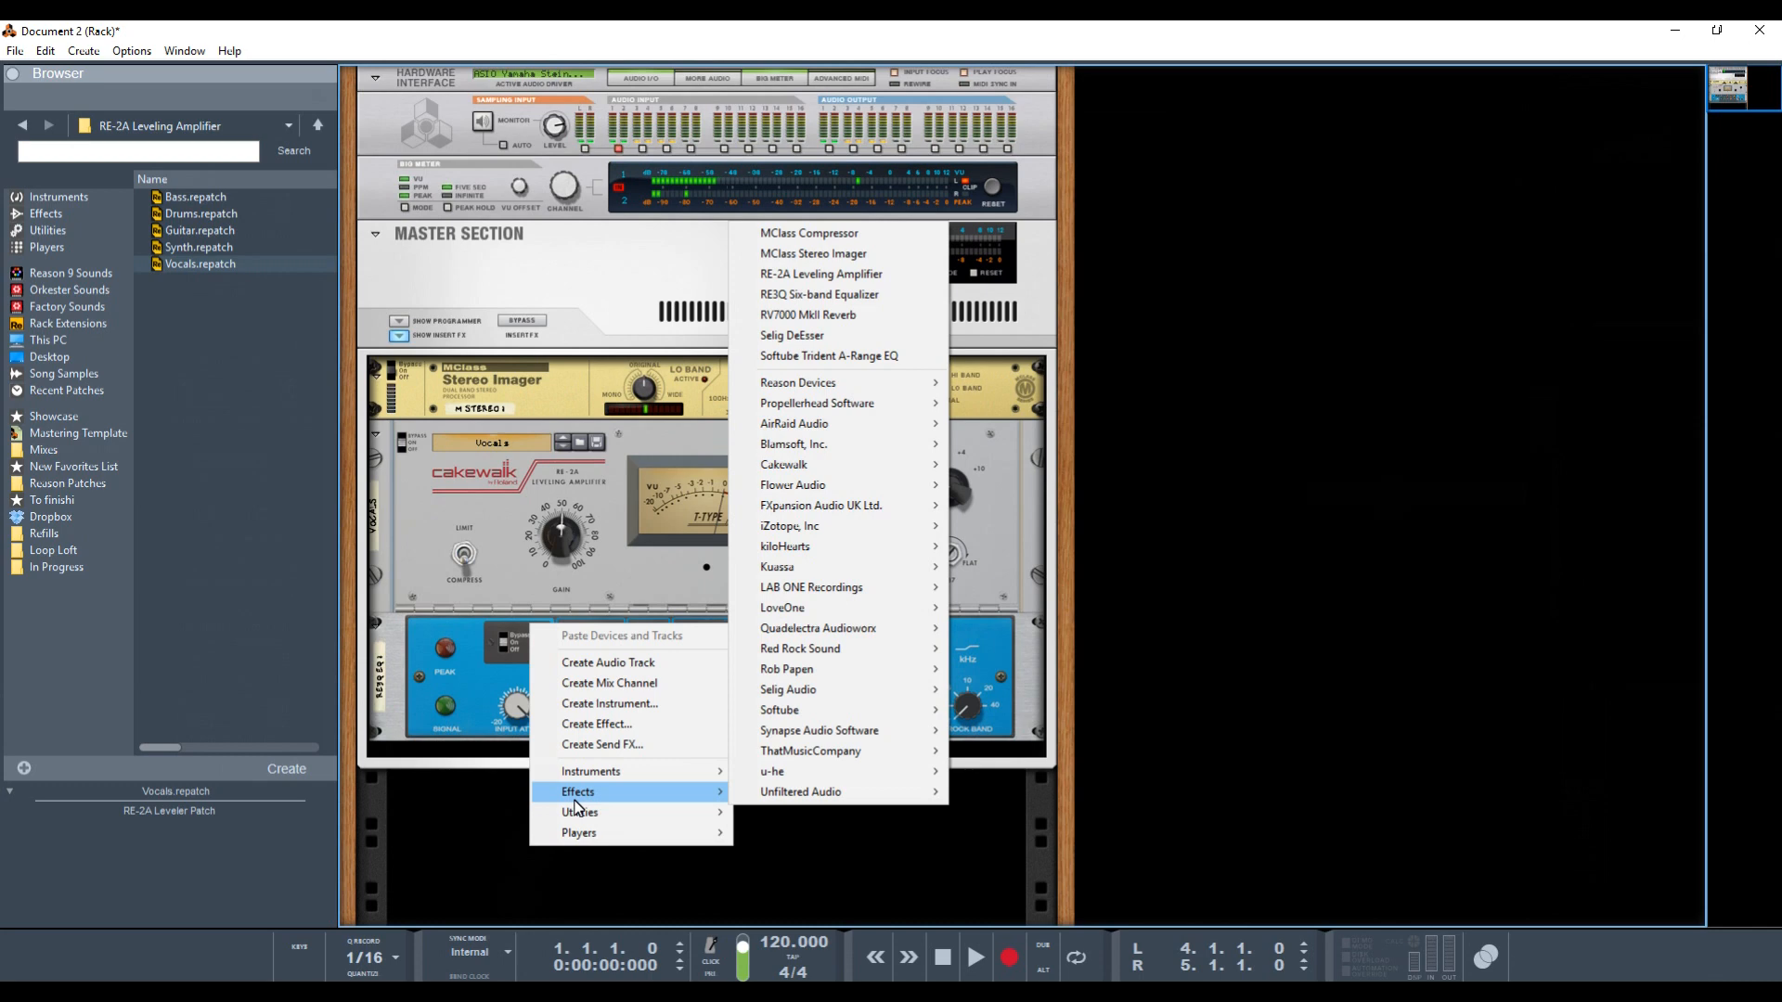
pyautogui.moveTo(846, 551)
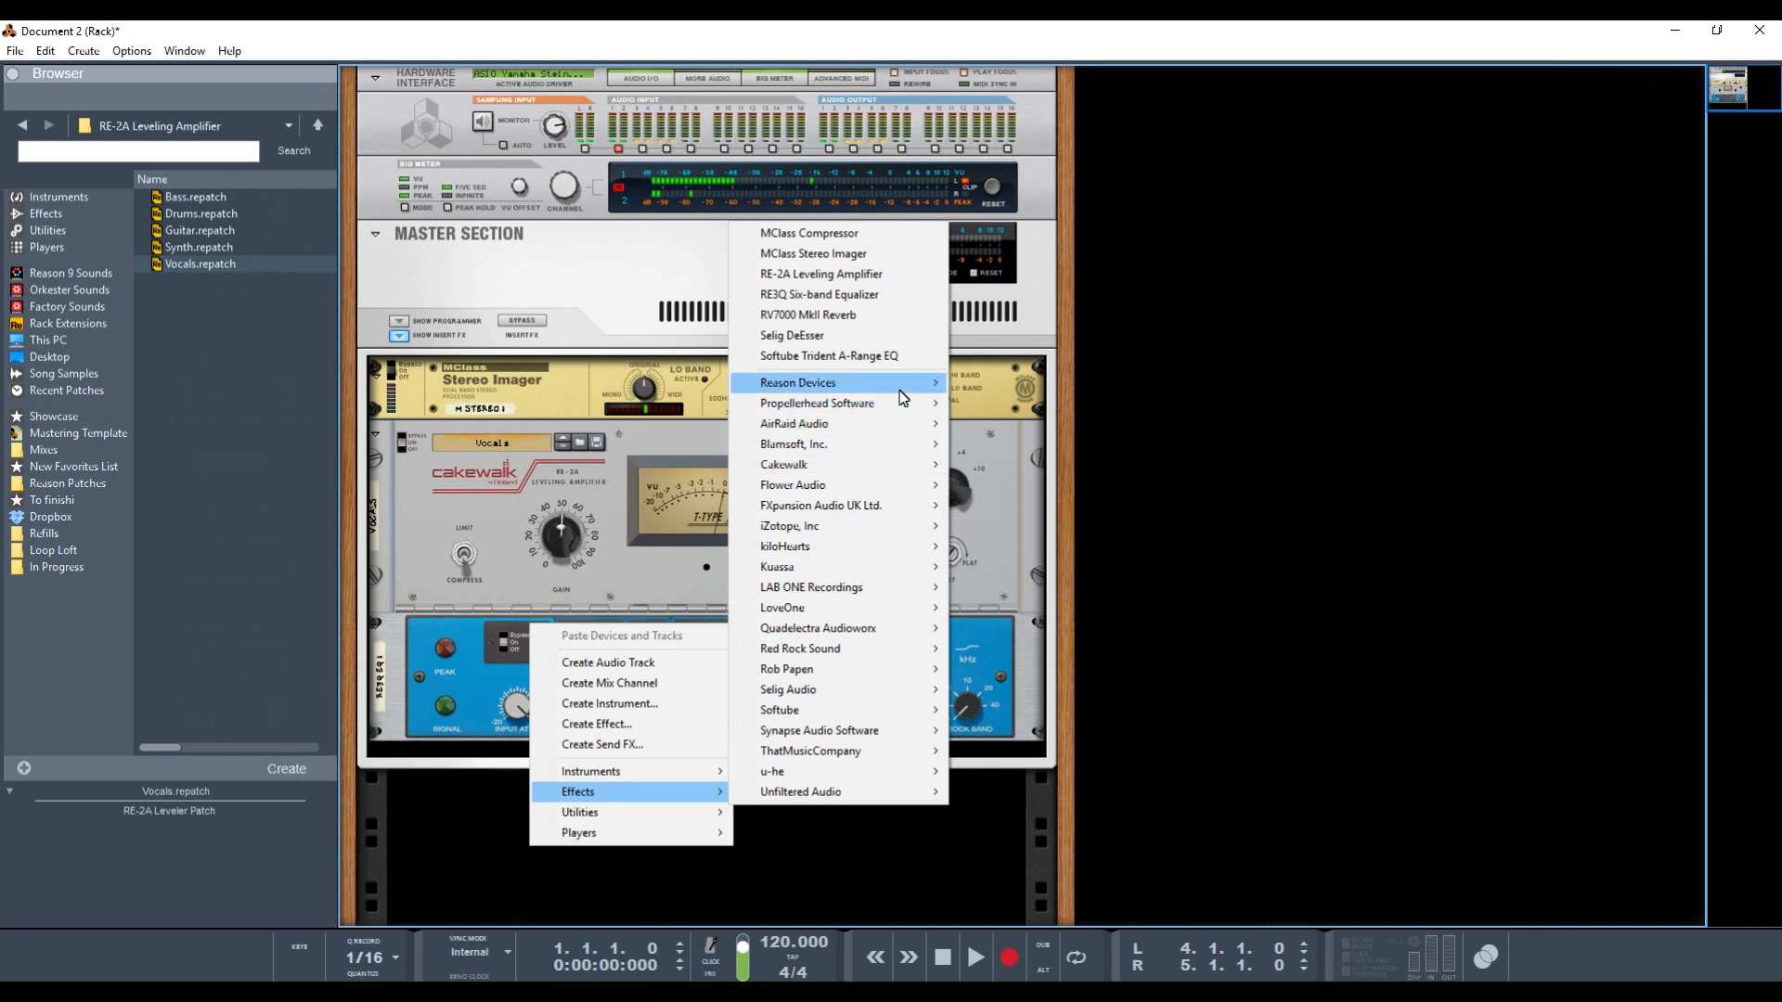
pyautogui.moveTo(899, 391)
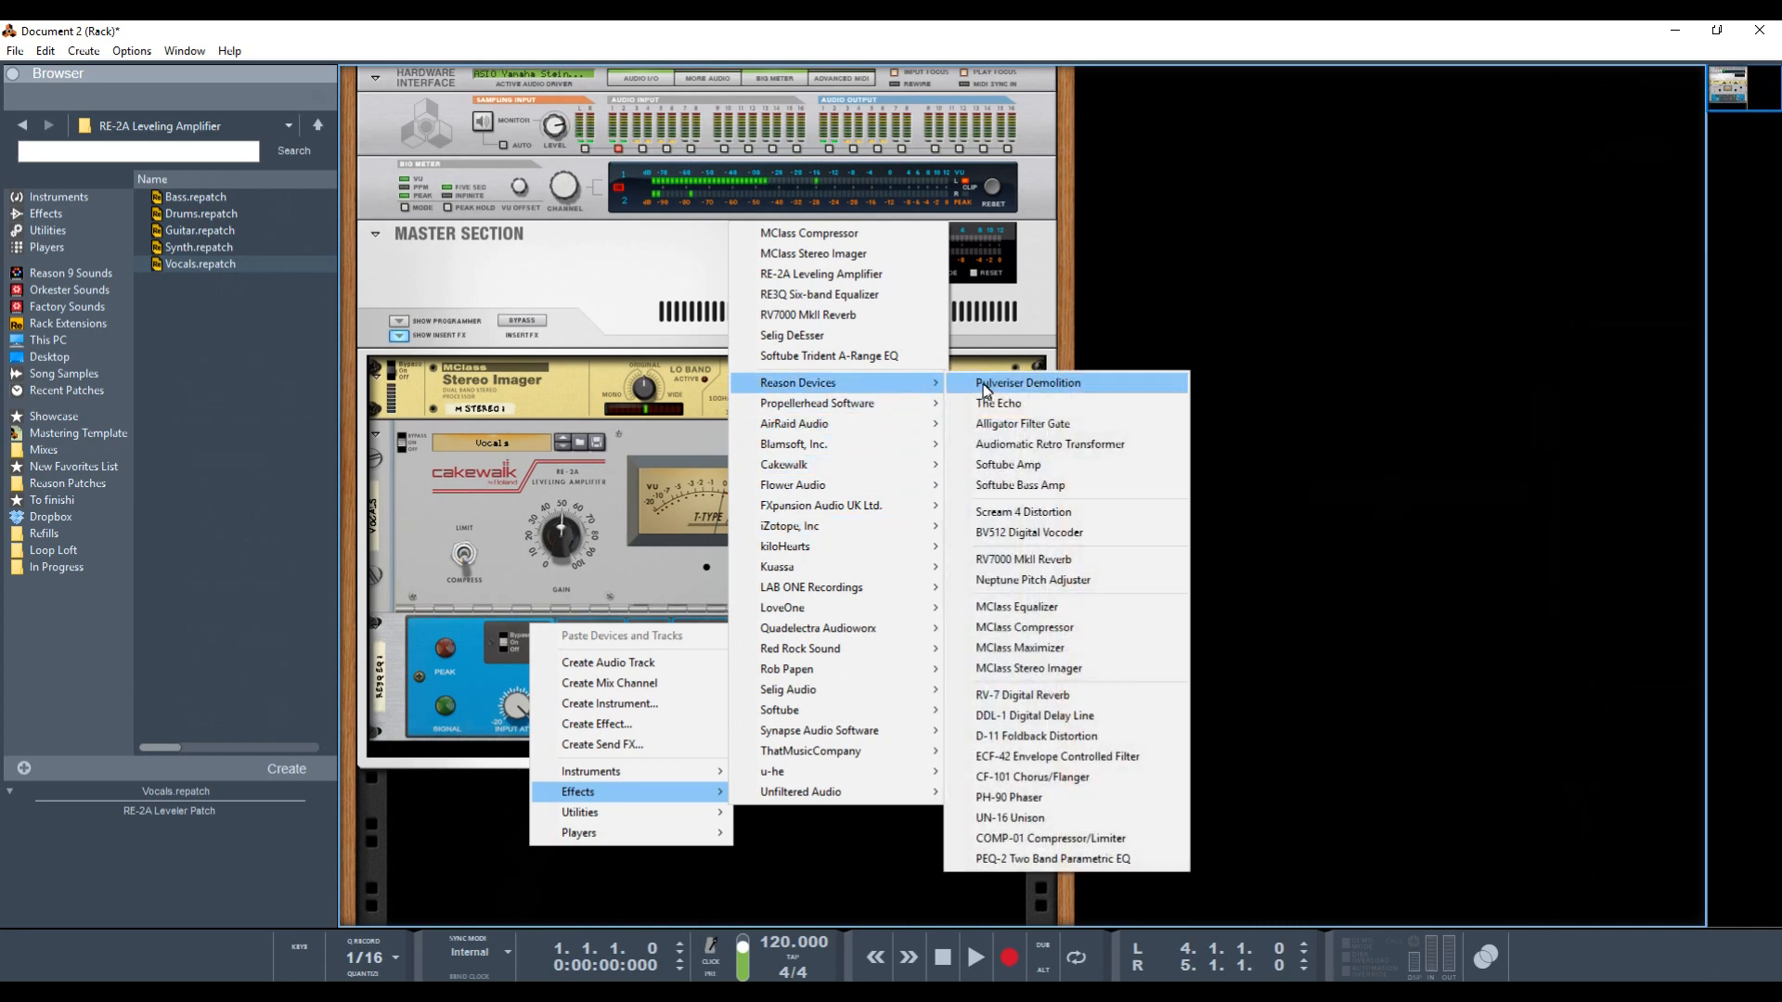
pyautogui.click(1077, 651)
# Disconnect the MClass Maximizer from the Master Section's FX send and FX return jacks on the rack's rear.
pyautogui.press('Tab')
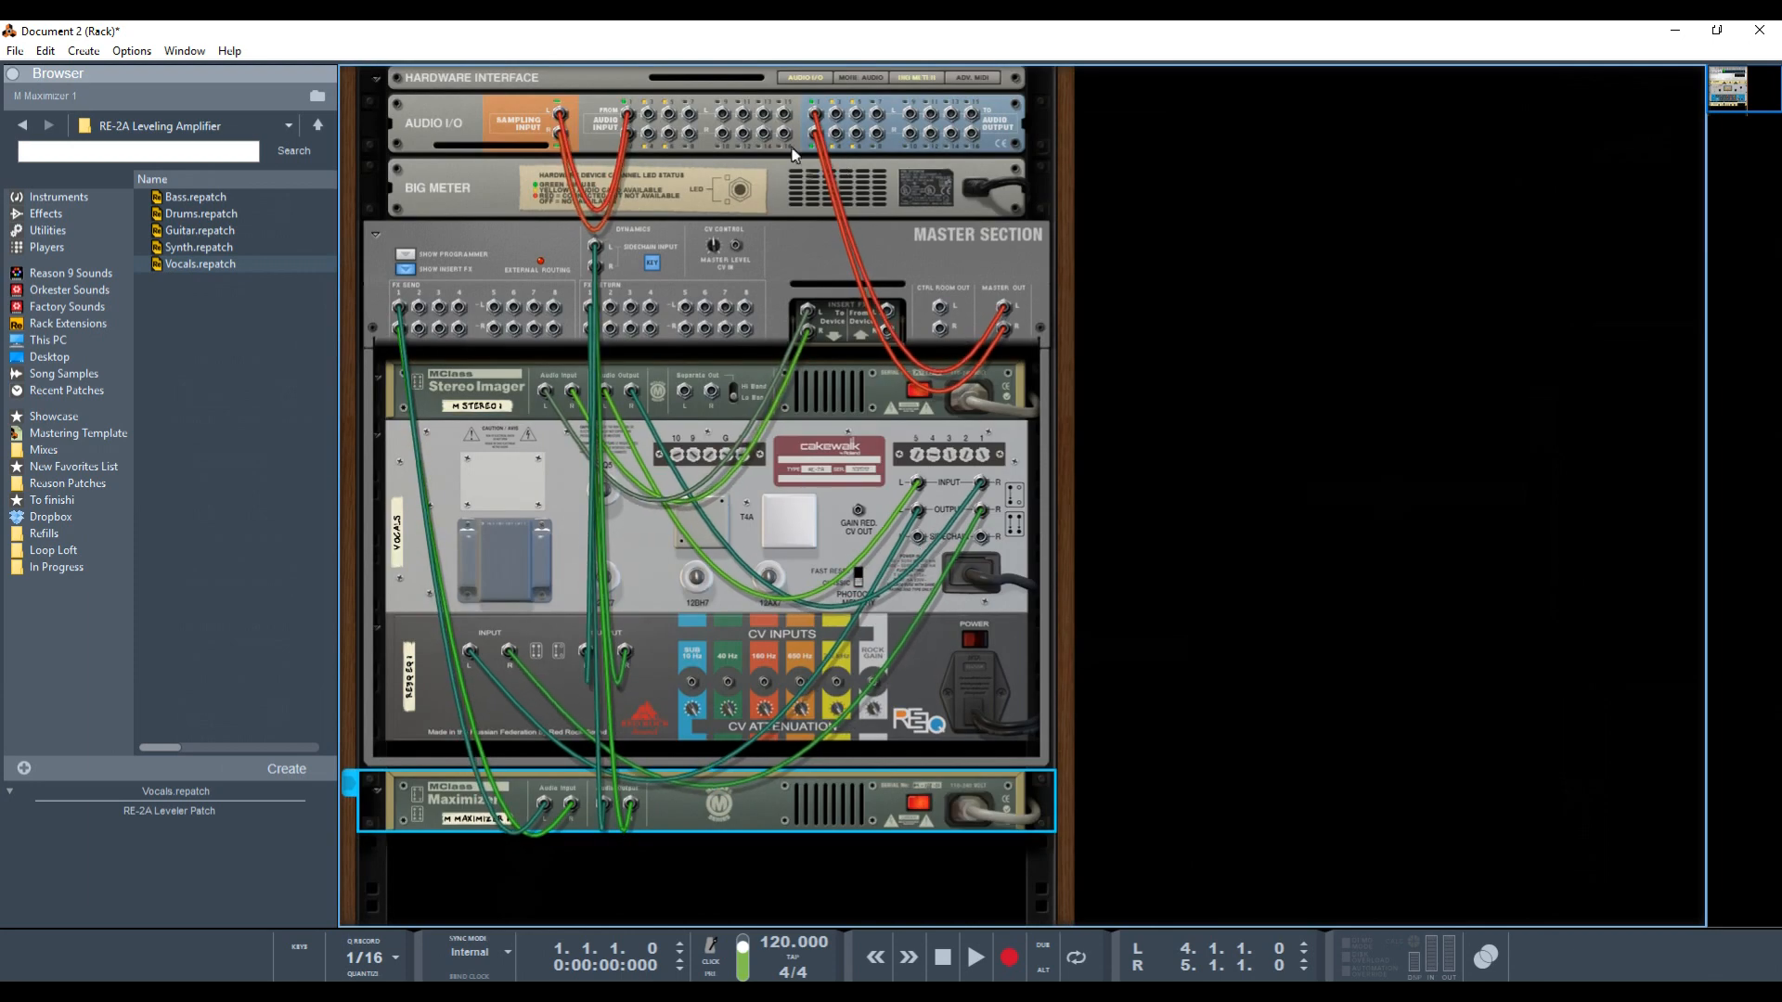
pyautogui.click(970, 320)
pyautogui.click(1001, 216)
pyautogui.click(998, 234)
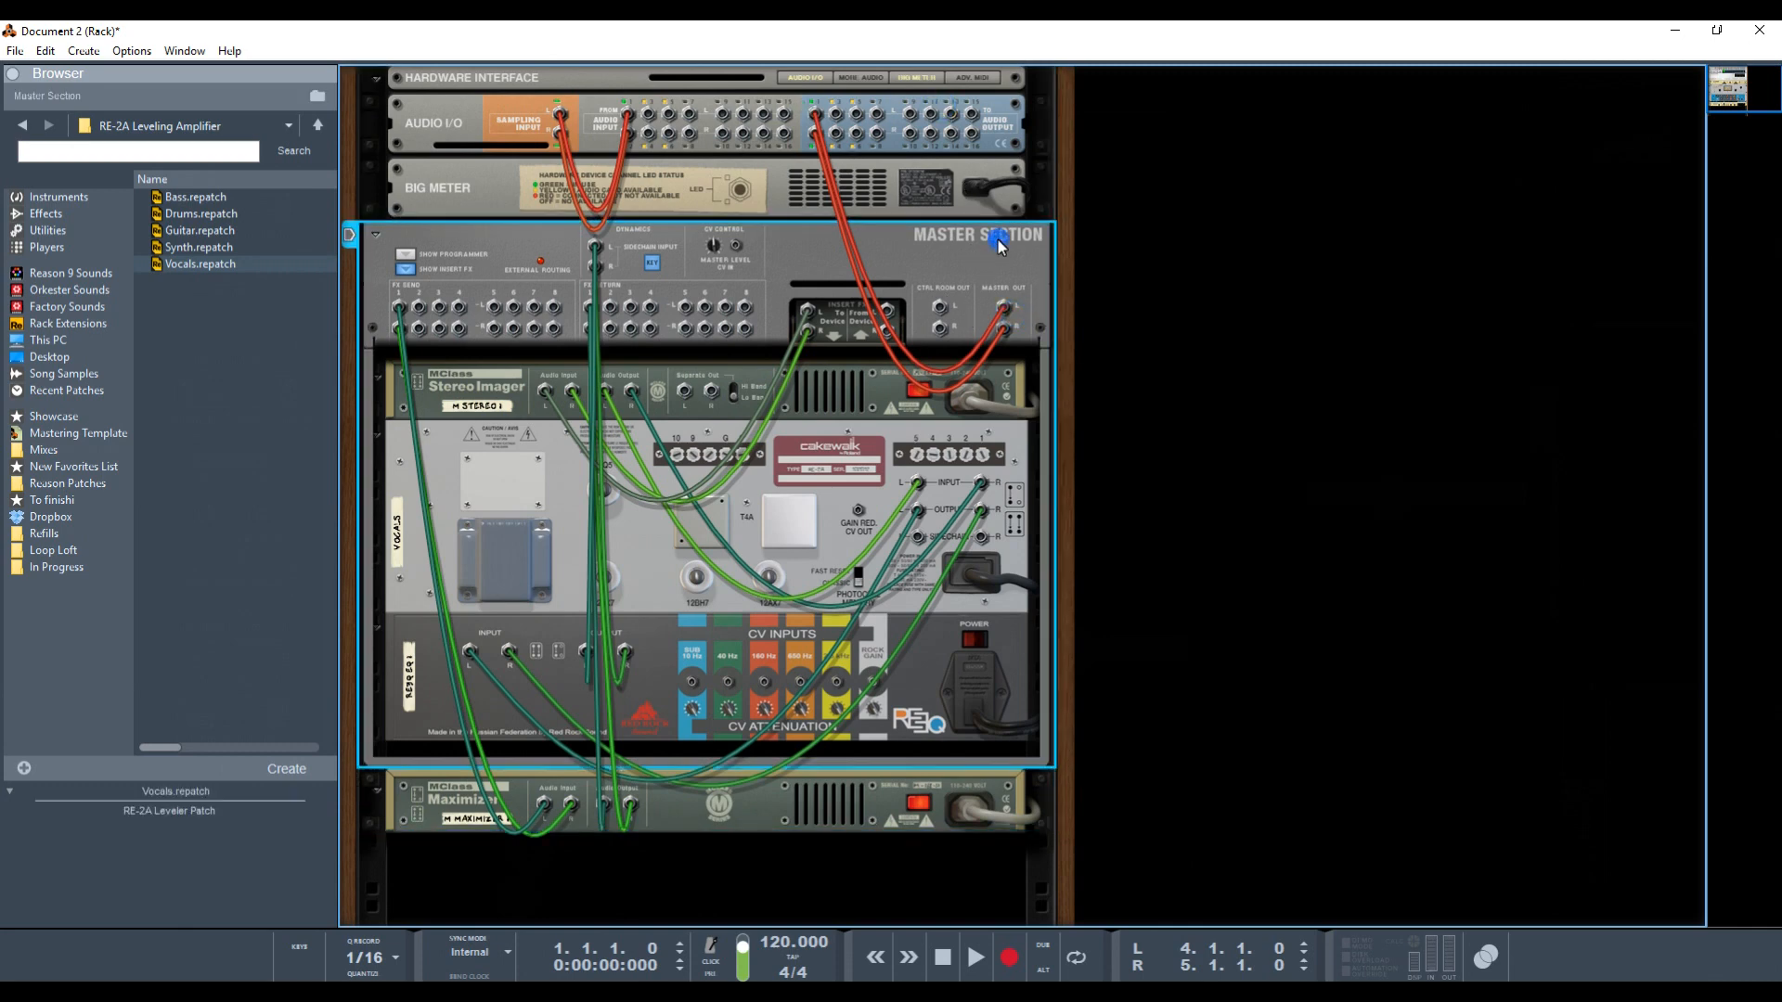
pyautogui.click(854, 118)
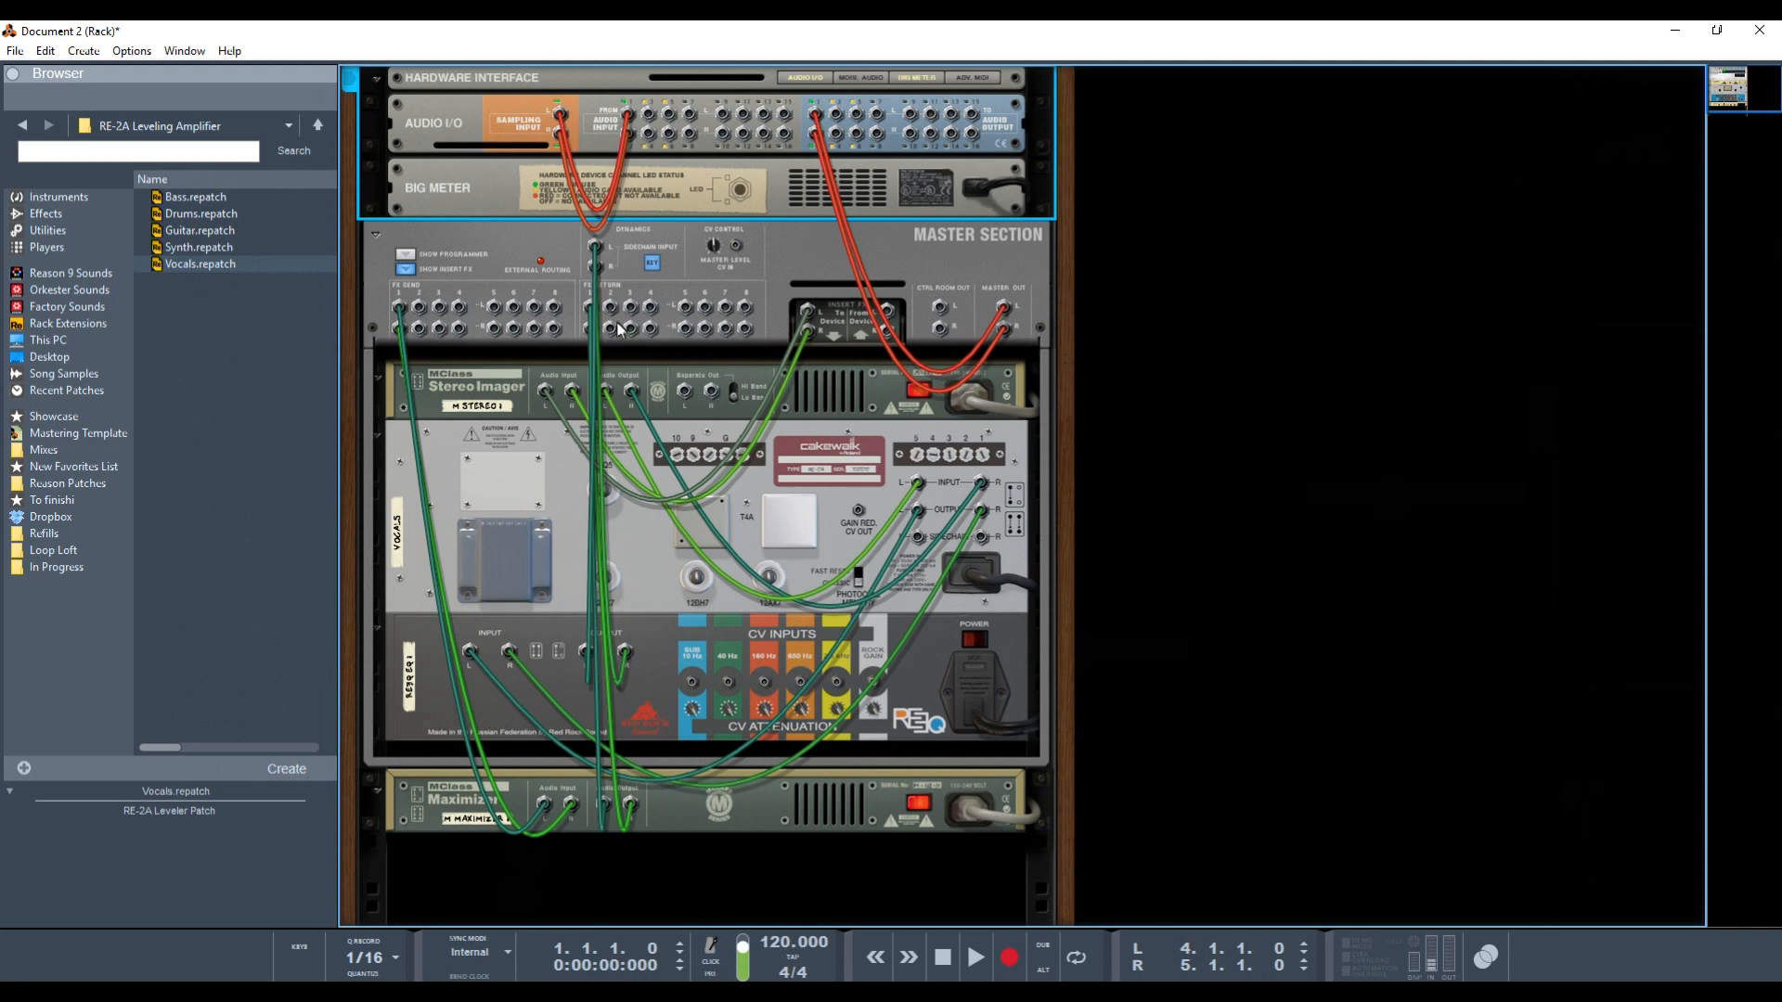
pyautogui.click(398, 305)
pyautogui.moveTo(398, 305); pyautogui.dragTo(363, 297)
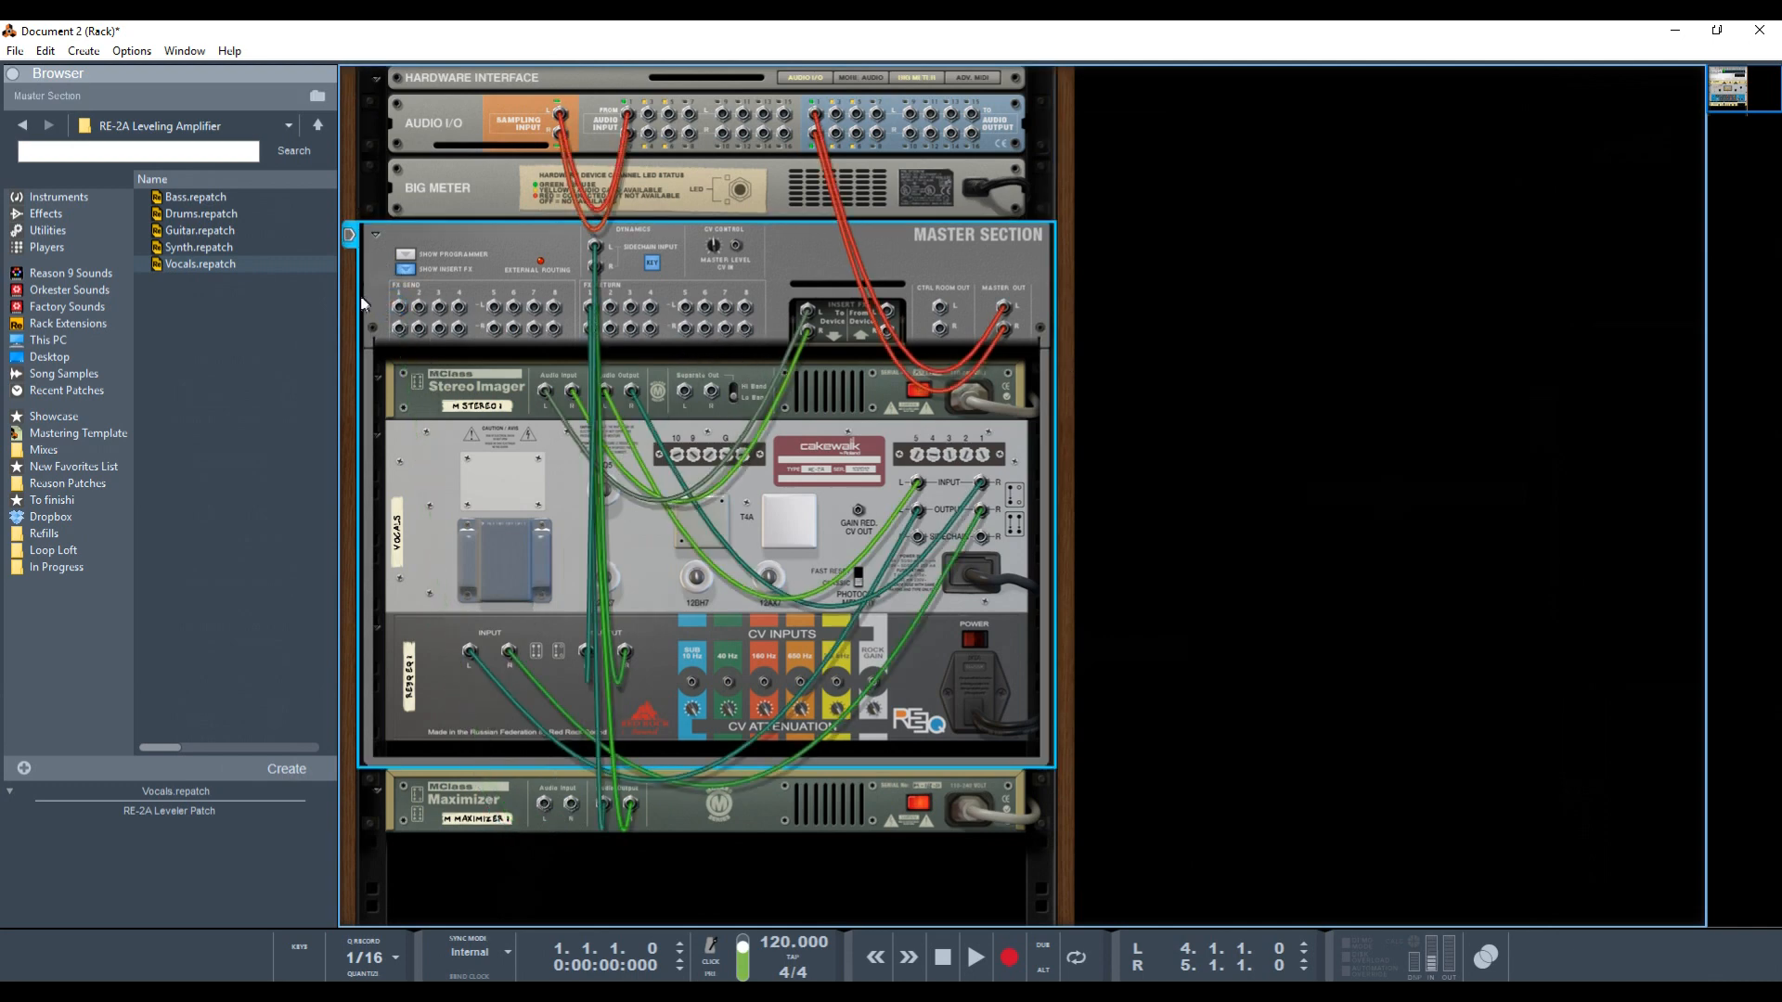
pyautogui.click(588, 304)
pyautogui.moveTo(591, 306); pyautogui.dragTo(582, 305)
# Reroute the left and right Master Out cables from the hardware audio outputs to the MClass Maximizer's inputs.
pyautogui.click(675, 824)
pyautogui.moveTo(814, 111); pyautogui.dragTo(543, 805)
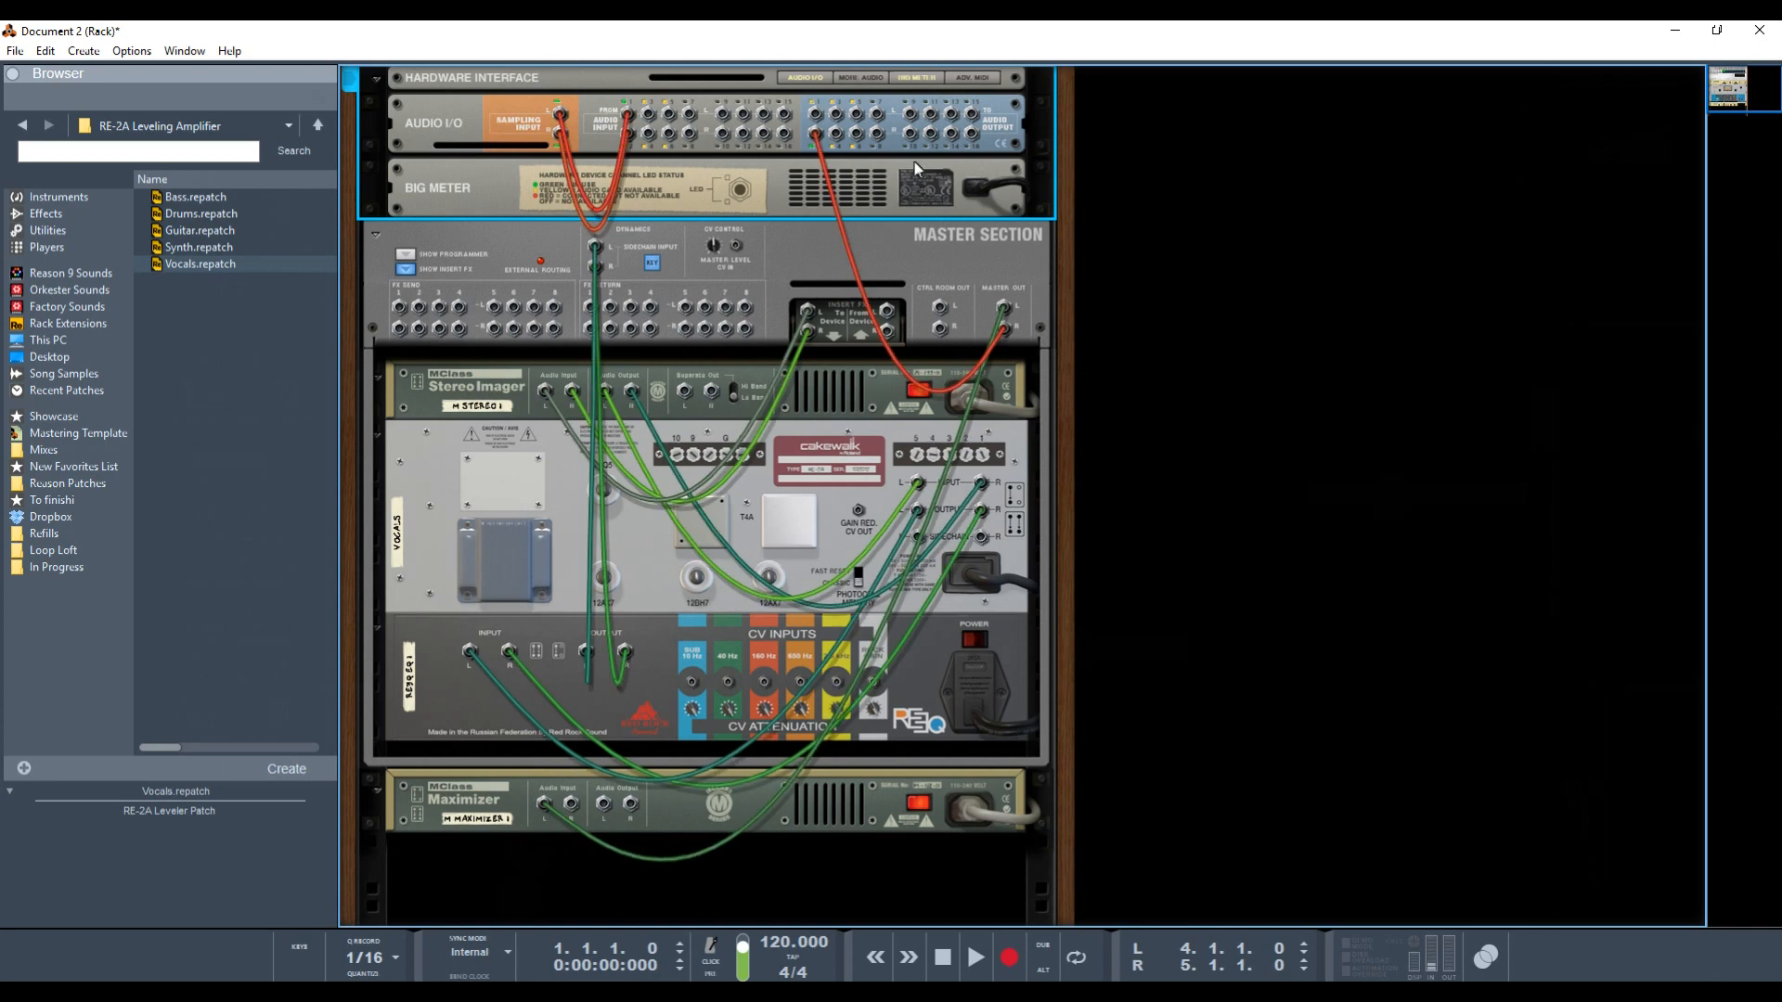
pyautogui.moveTo(815, 135); pyautogui.dragTo(570, 805)
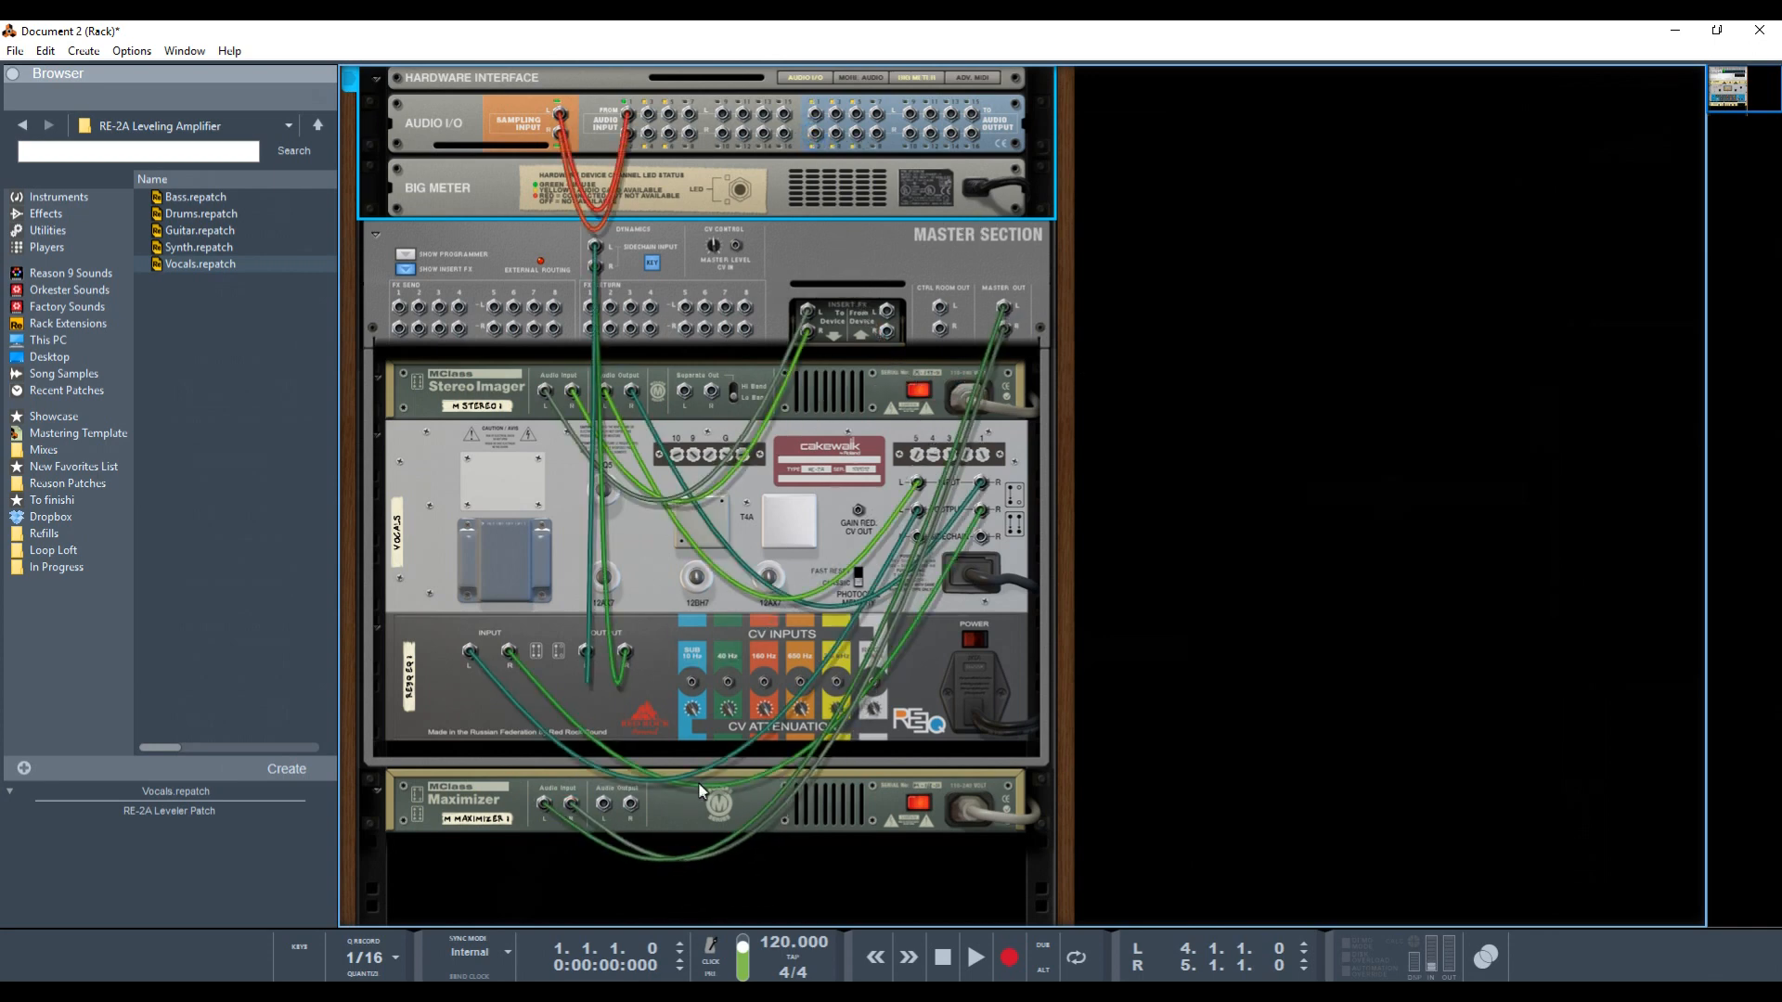
# Connect the MClass Maximizer's audio outputs to the first pair of audio outputs on the hardware interface.
pyautogui.click(775, 806)
pyautogui.moveTo(603, 804); pyautogui.dragTo(817, 115)
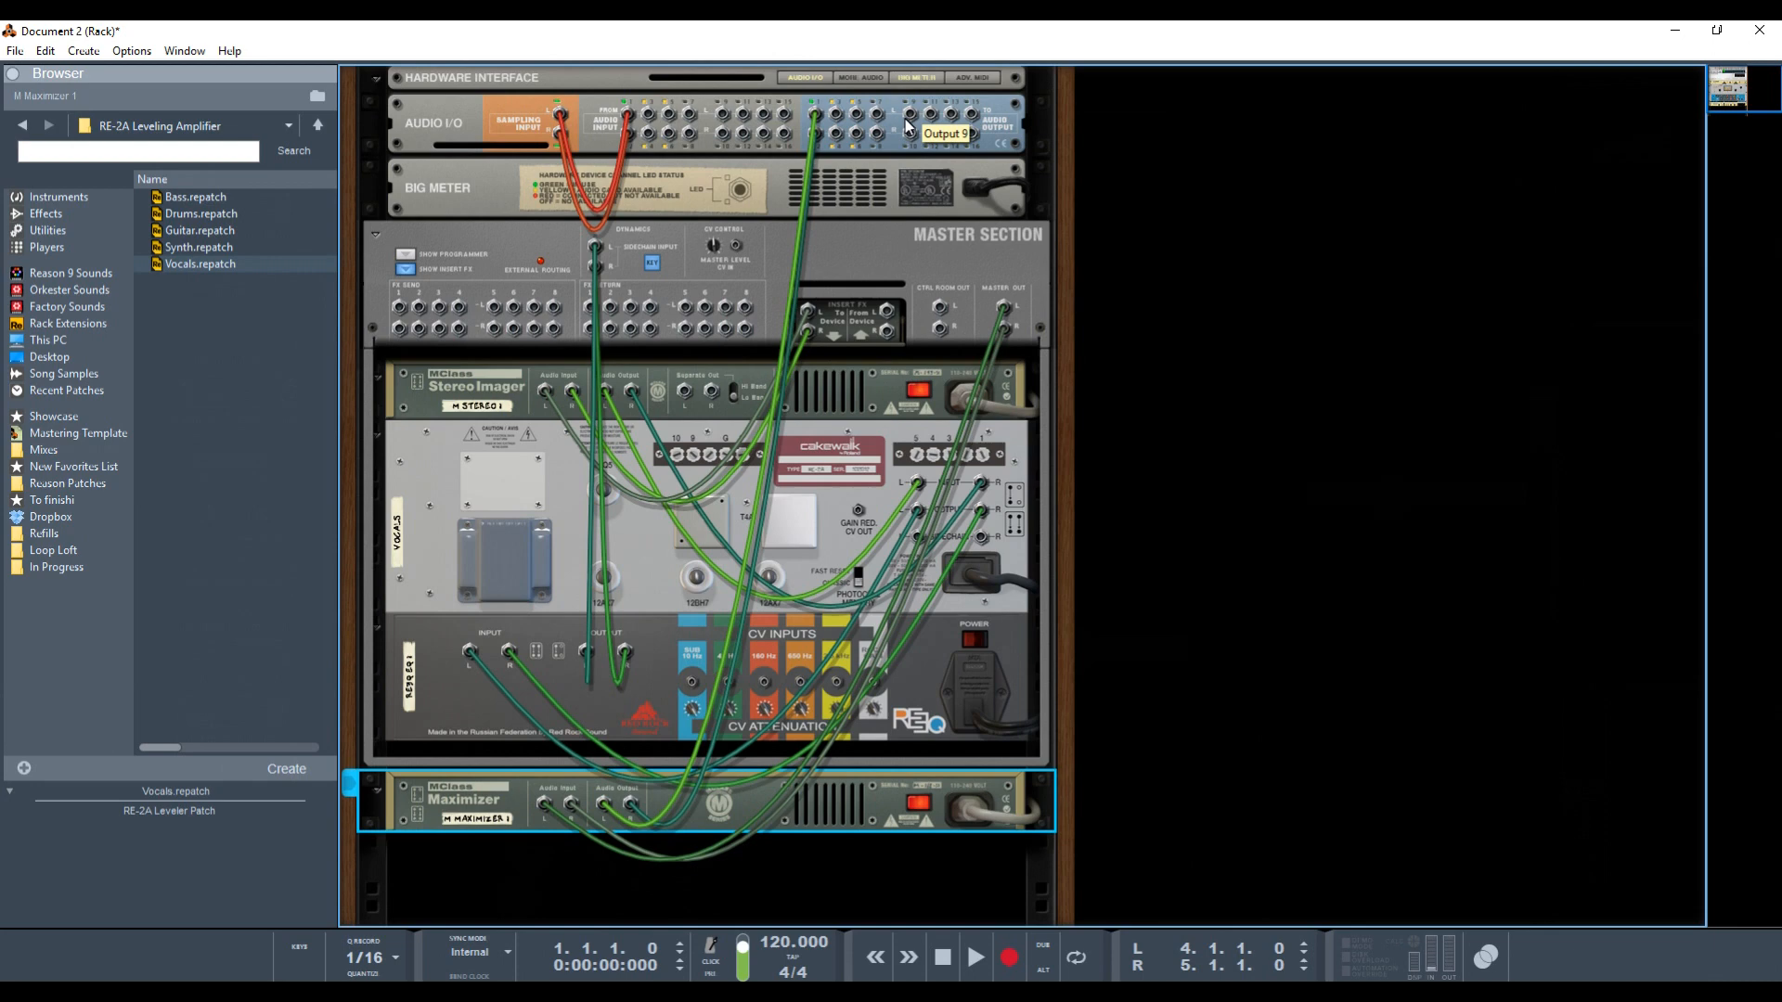
pyautogui.click(1201, 396)
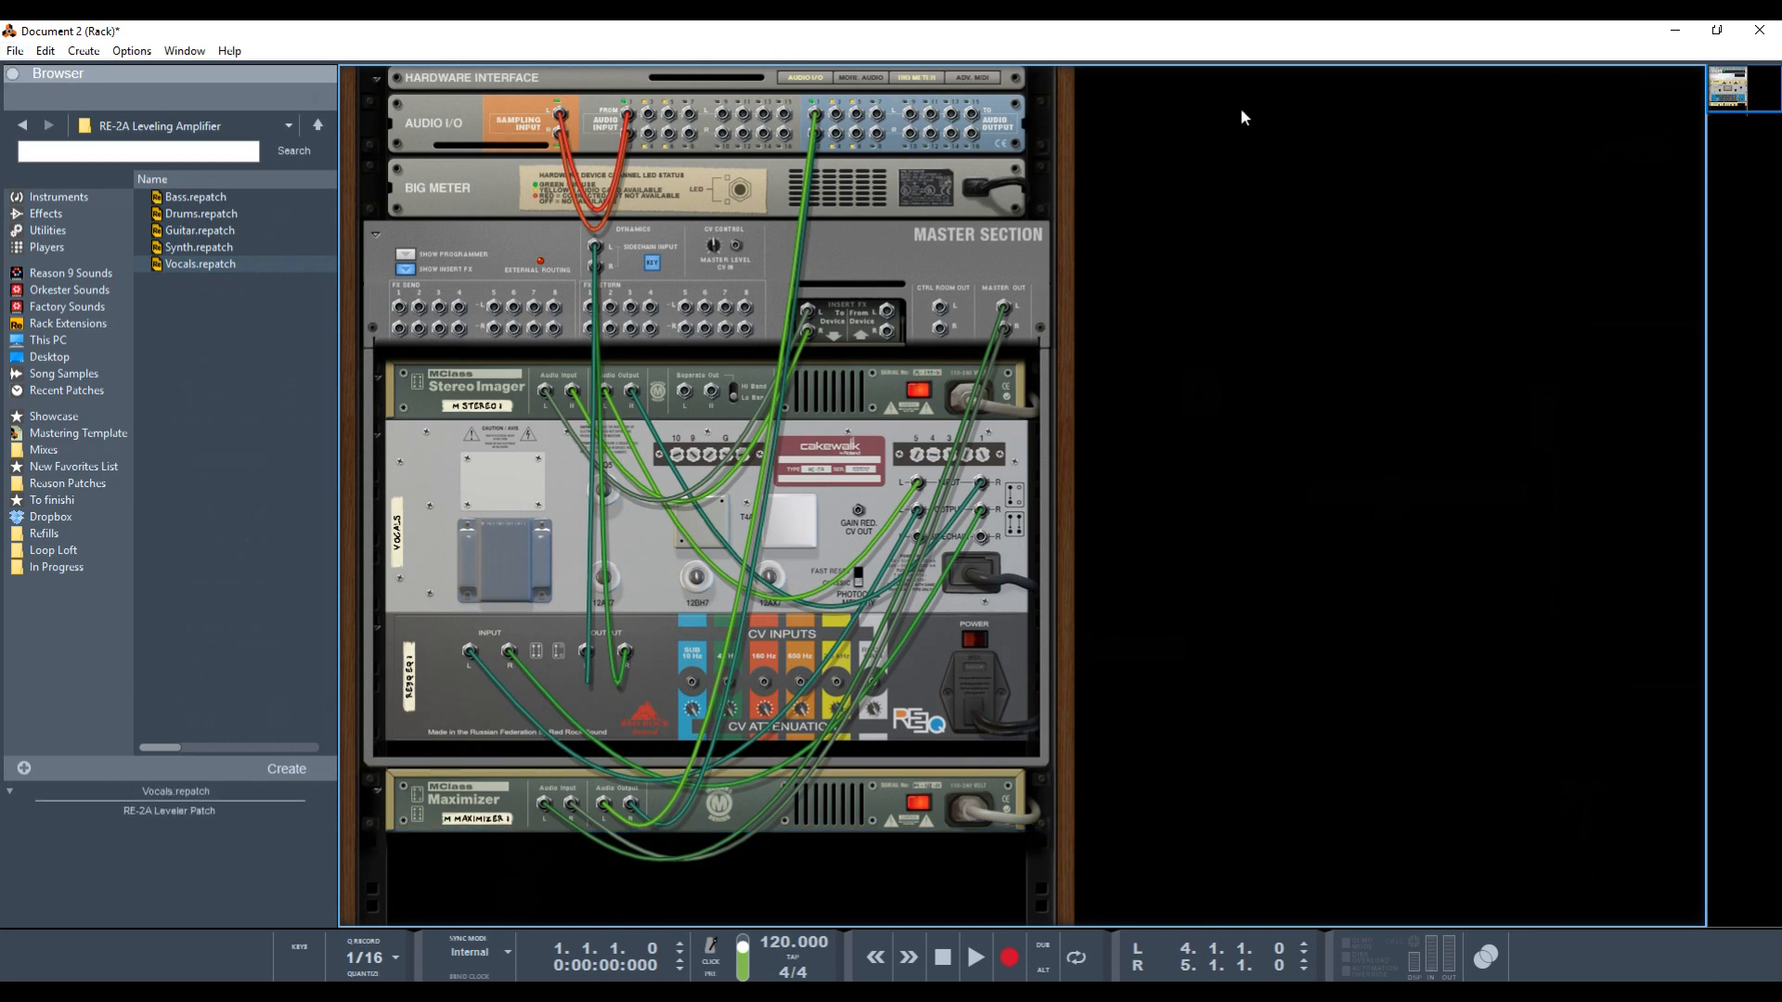
# Create a Mix Channel in the empty second rack column and connect the Master Section's FX send 1 to its input.
pyautogui.rightClick(1160, 104)
pyautogui.moveTo(1323, 269)
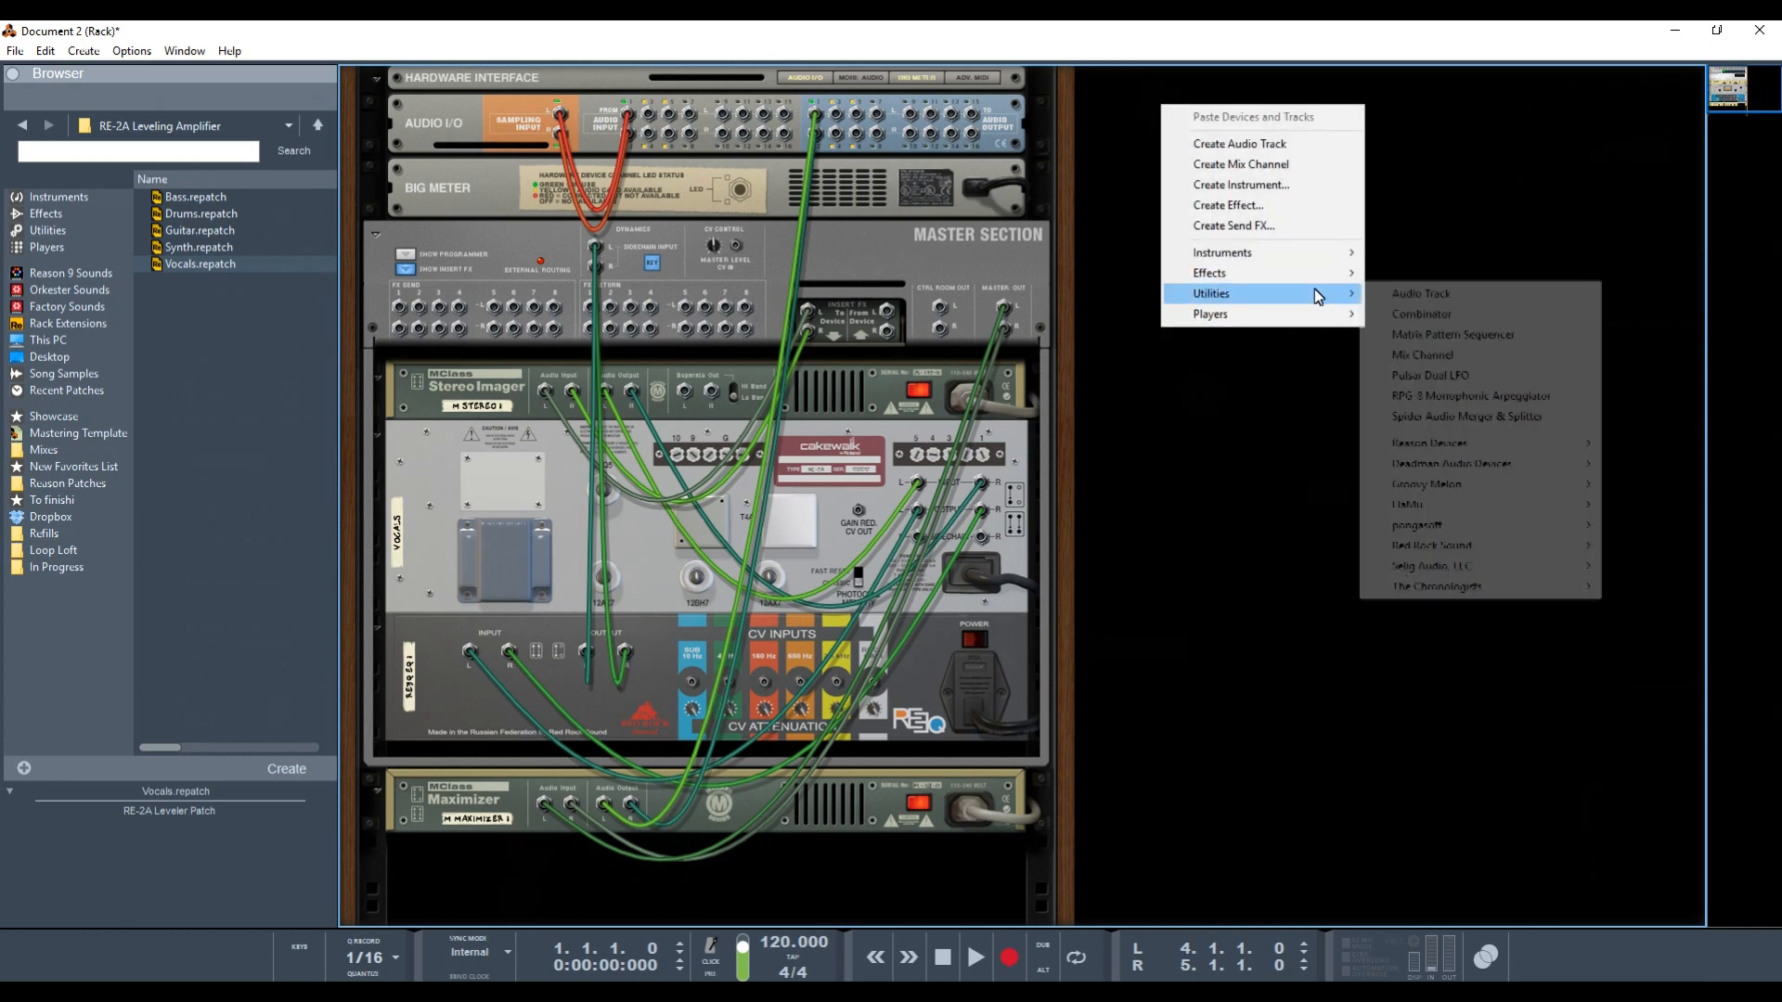
pyautogui.click(1413, 356)
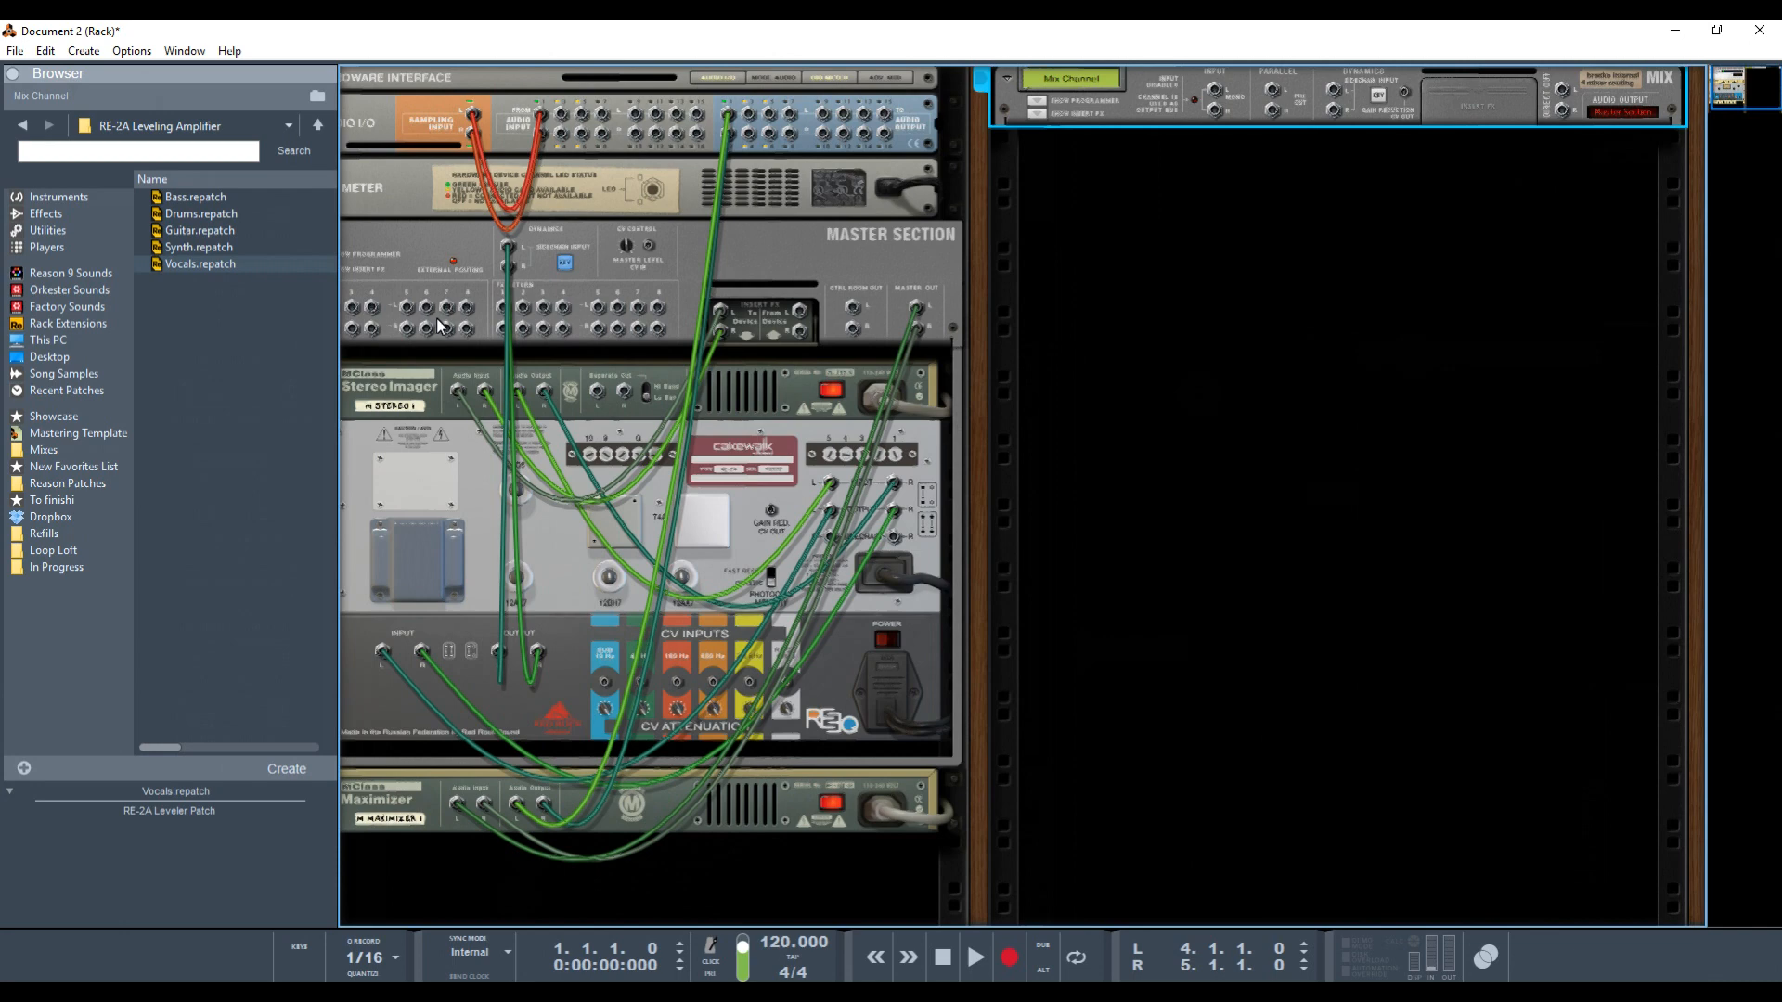
pyautogui.hscroll(-1, 436, 320)
pyautogui.moveTo(399, 306); pyautogui.dragTo(1304, 92)
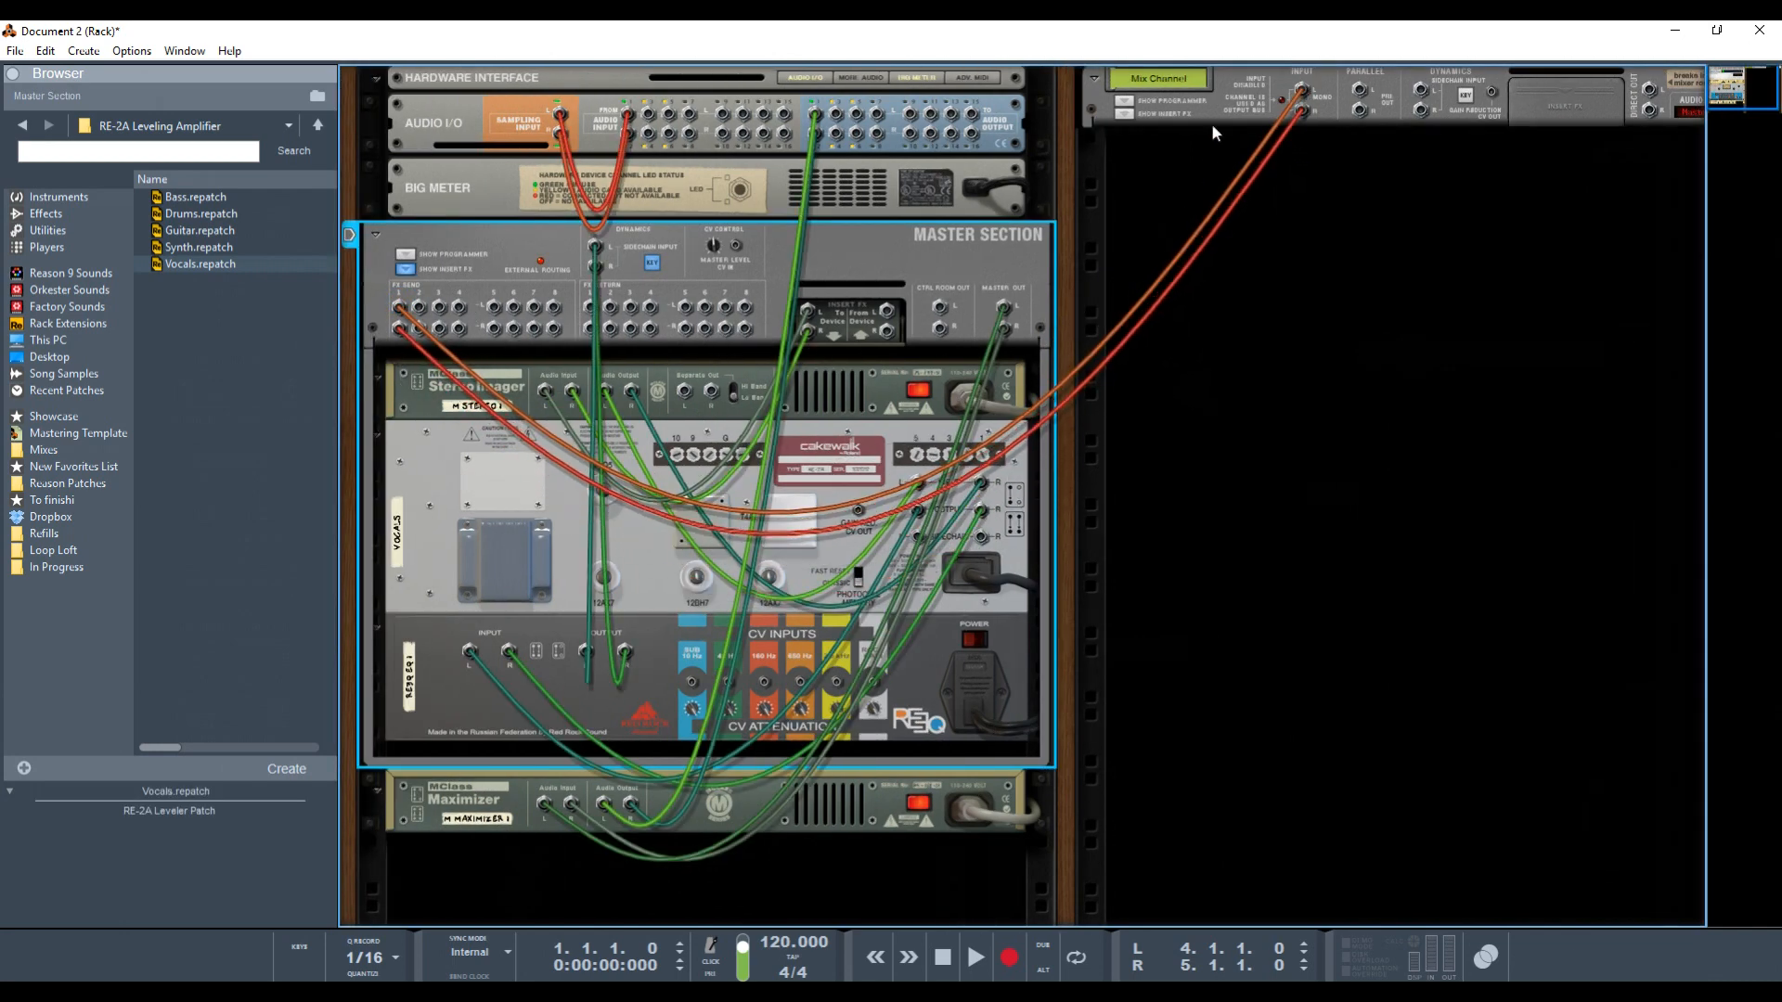
# Flip the rack to its front and rename the new Mix Channel as Reverb.
pyautogui.press('Tab')
pyautogui.doubleClick(1148, 84)
pyautogui.write('REver')
pyautogui.write('verb')
pyautogui.press('Return')
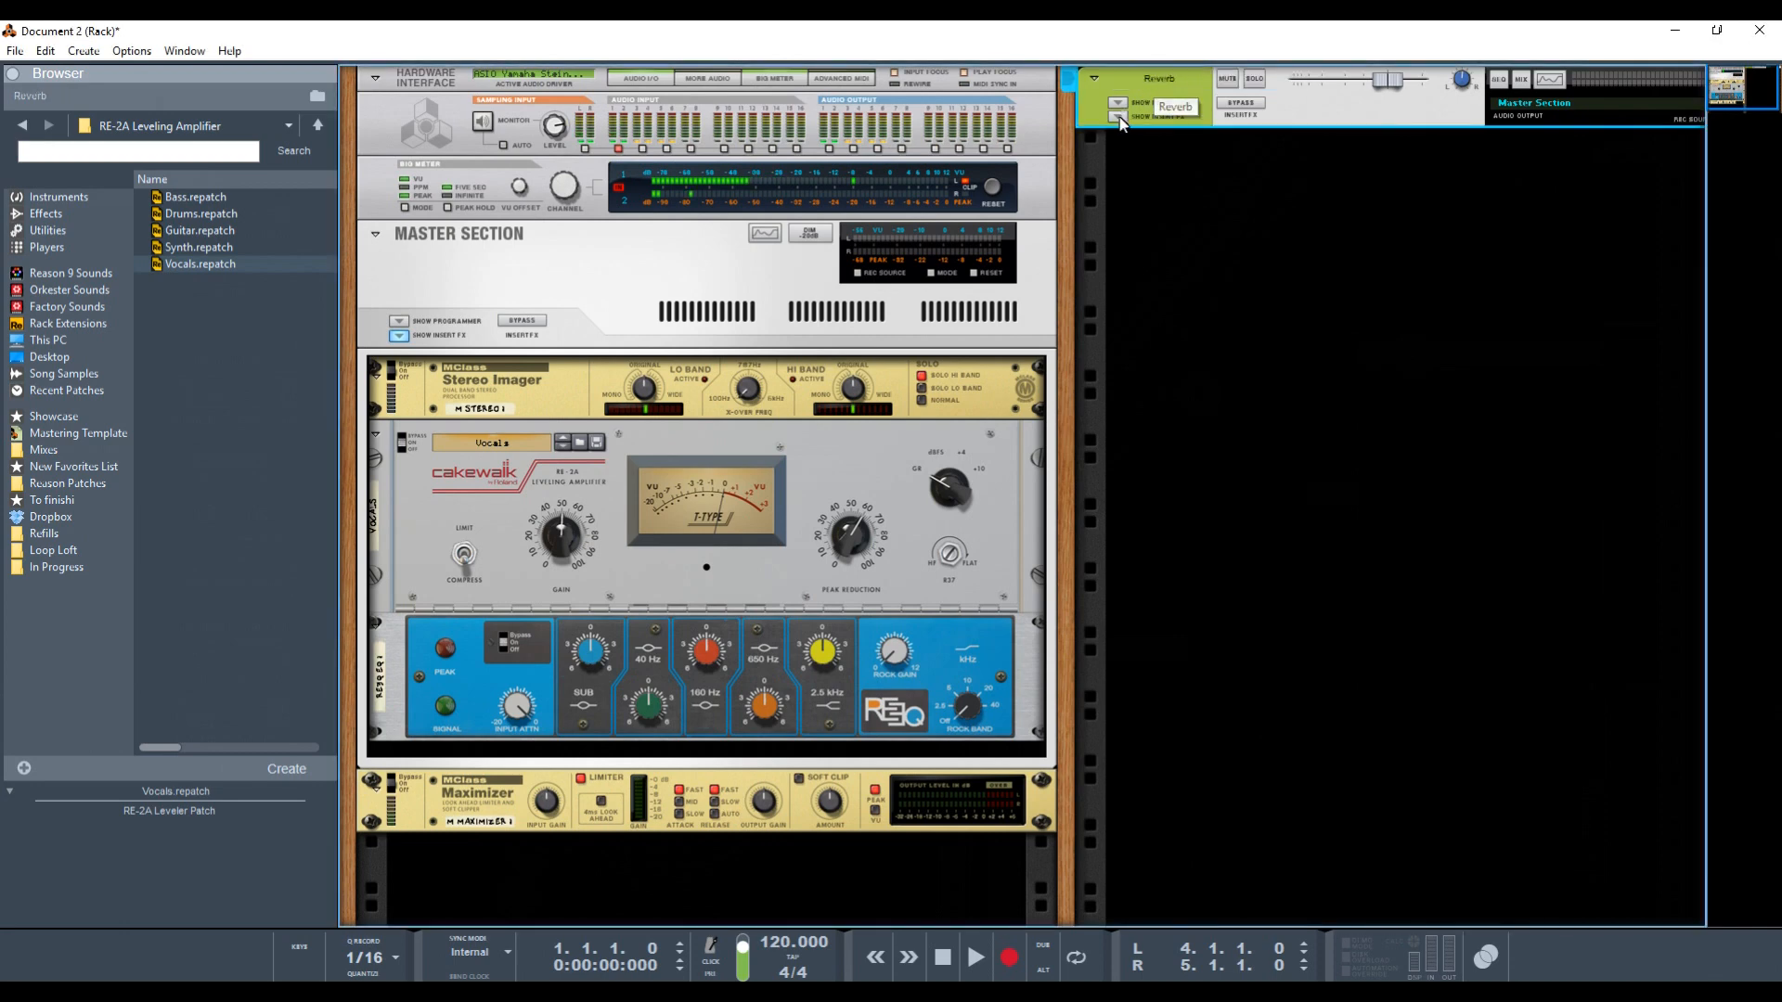
# Show the Reverb channel's insert effects and add an RV7000 MkII Reverb there.
pyautogui.click(1118, 115)
pyautogui.rightClick(1162, 144)
pyautogui.moveTo(1216, 351)
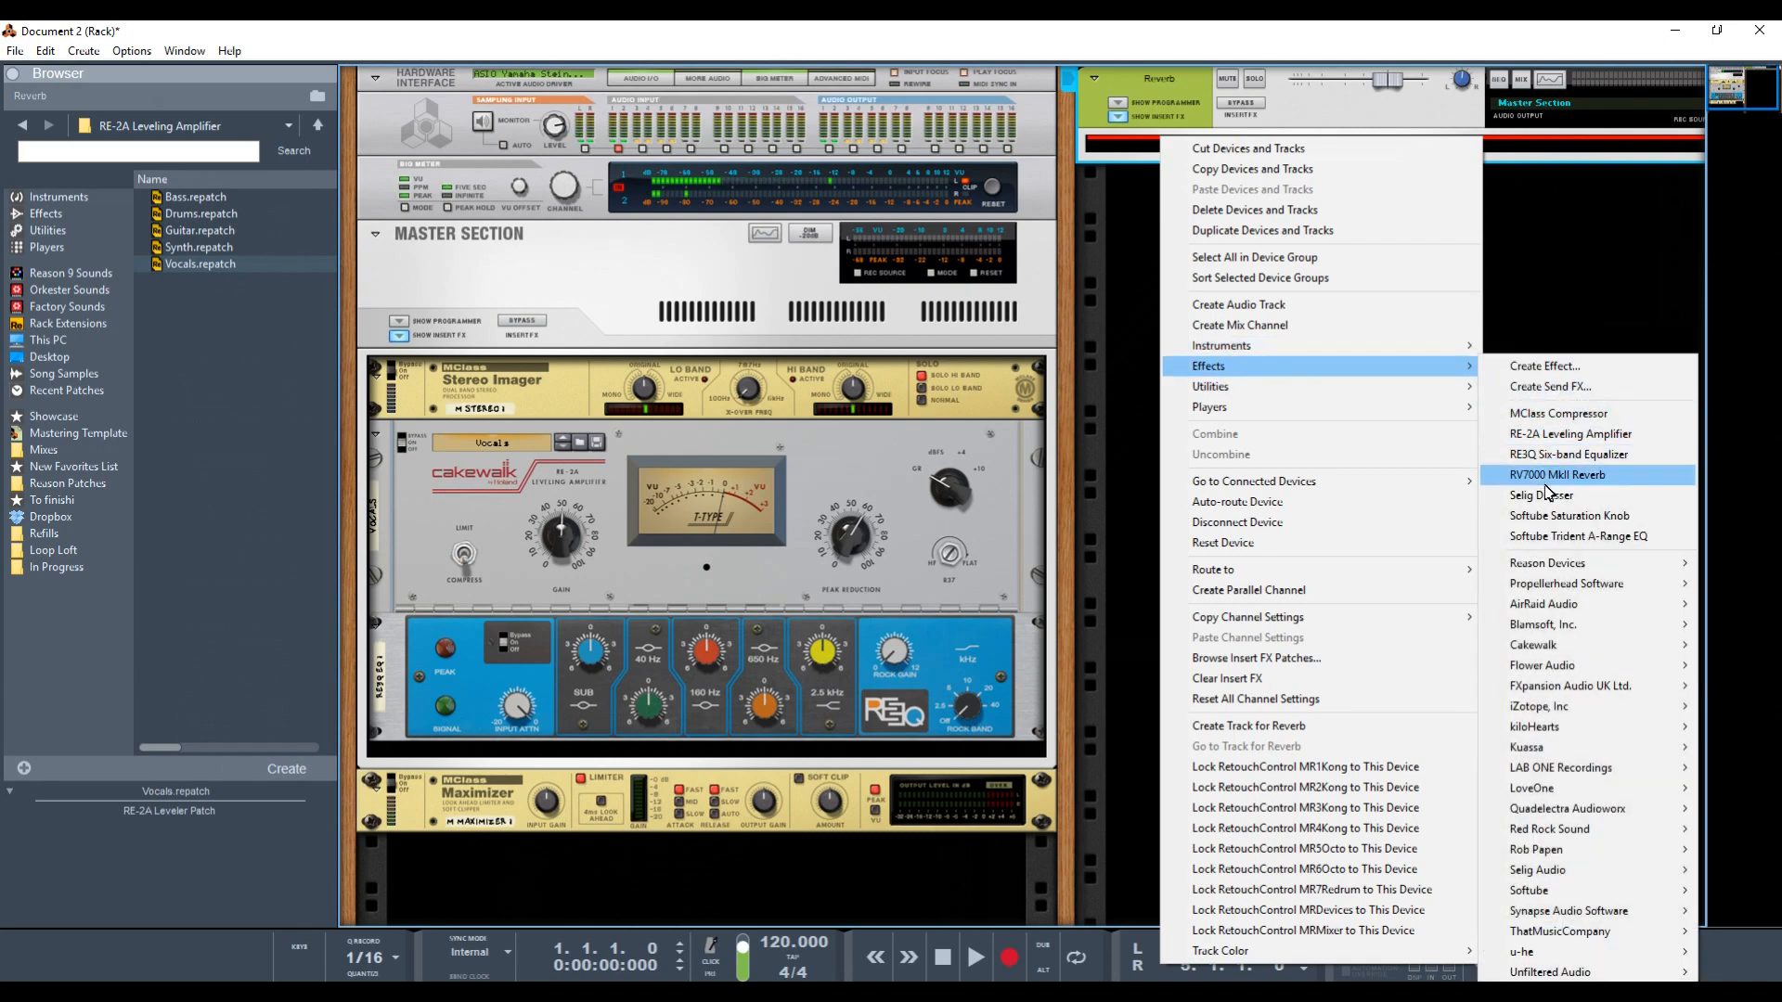
pyautogui.click(1545, 477)
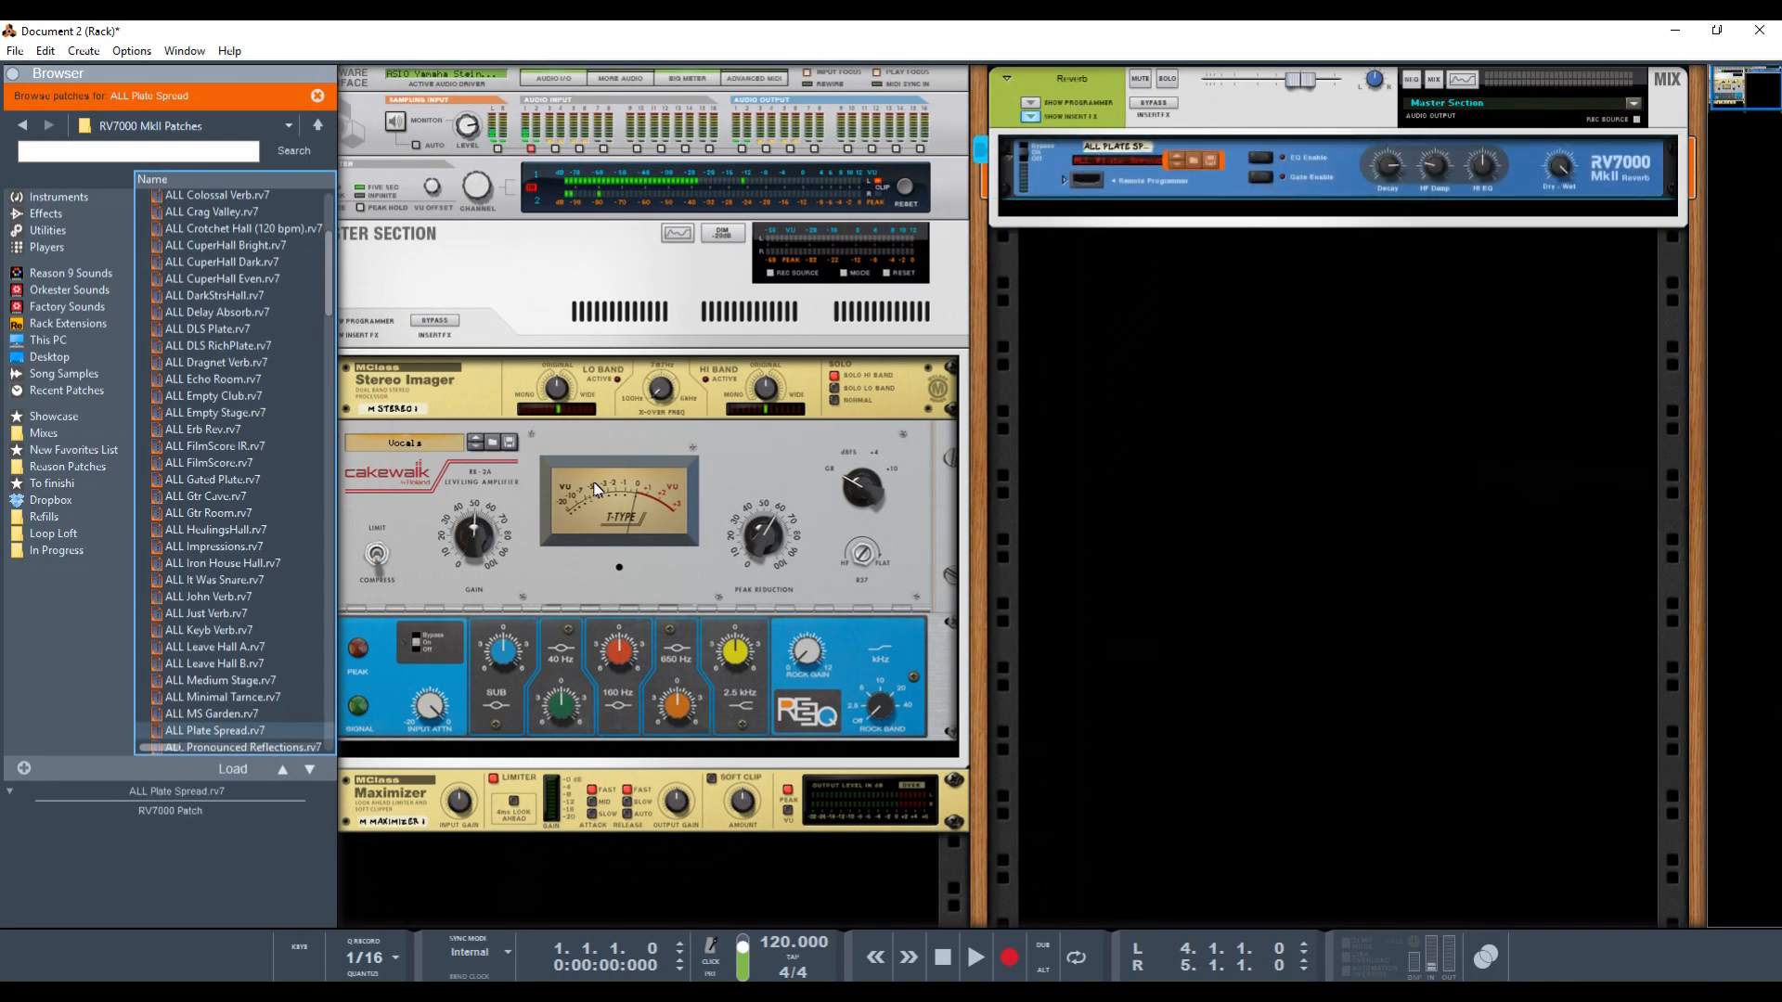
# In the mixer, set the Reverb channel's level to about 3.64 dB and rename the first FX return as Reverb.
pyautogui.hotkey('alt', 'Tab')
pyautogui.moveTo(1541, 805); pyautogui.dragTo(1549, 805)
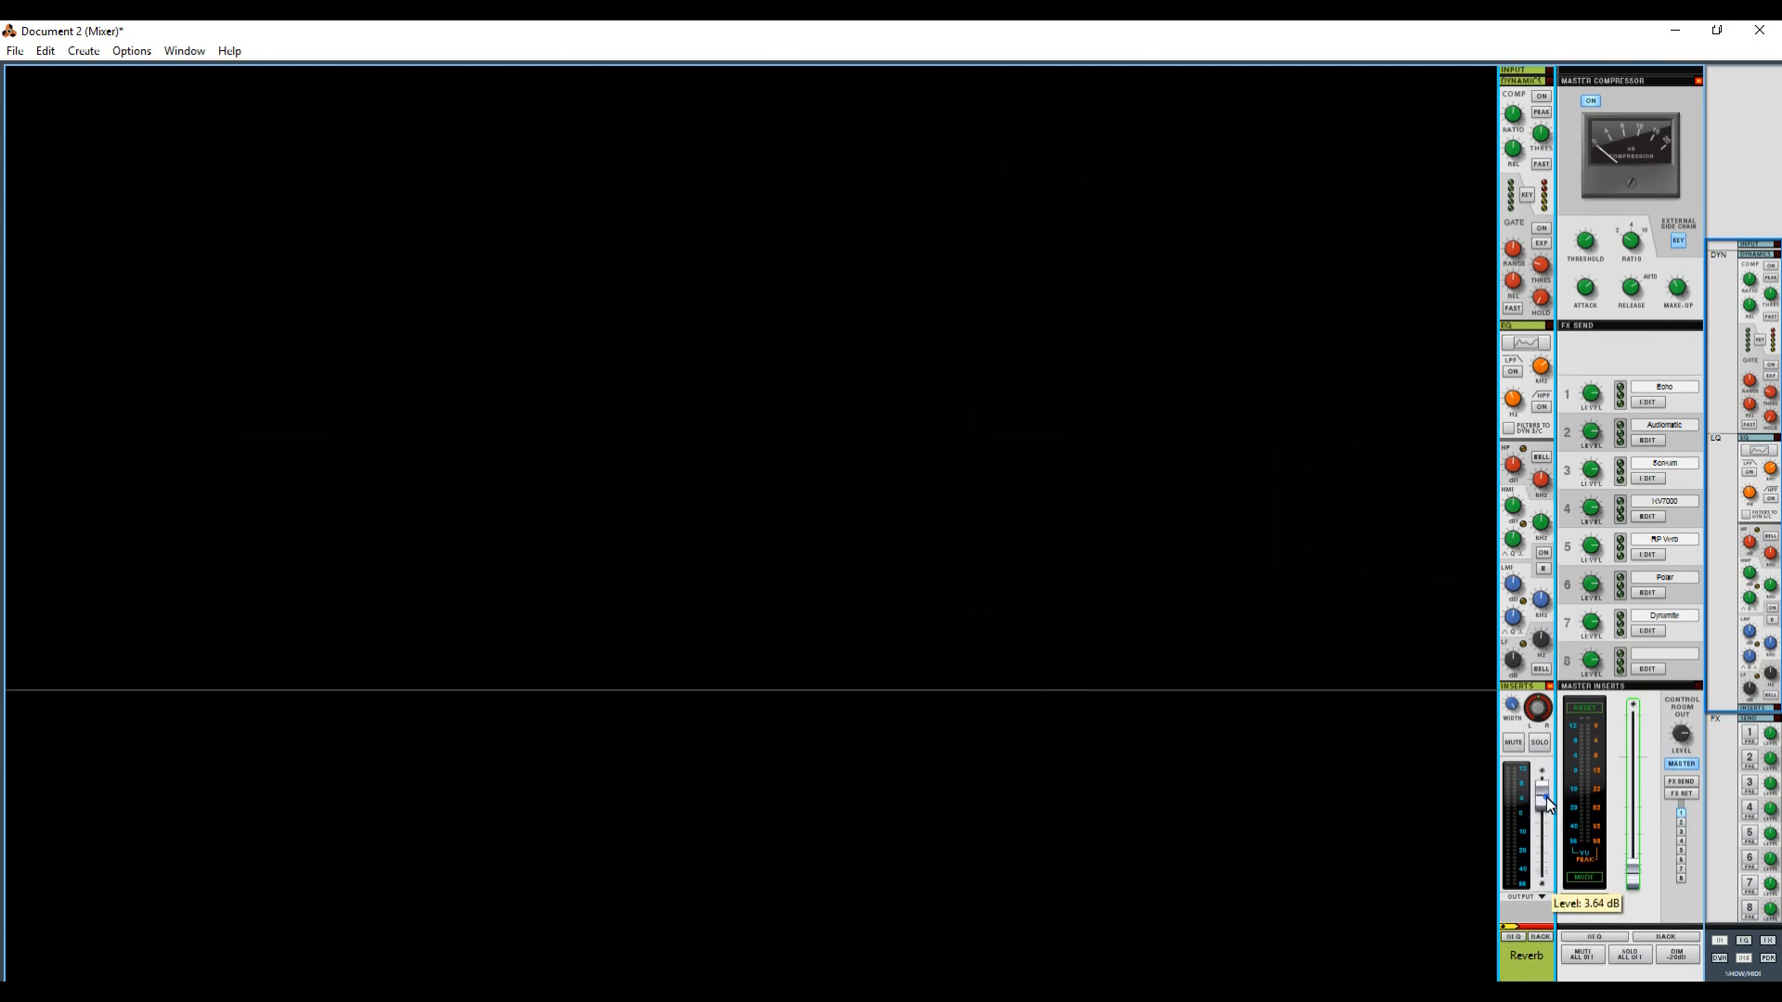
pyautogui.scroll(-3, 1577, 492)
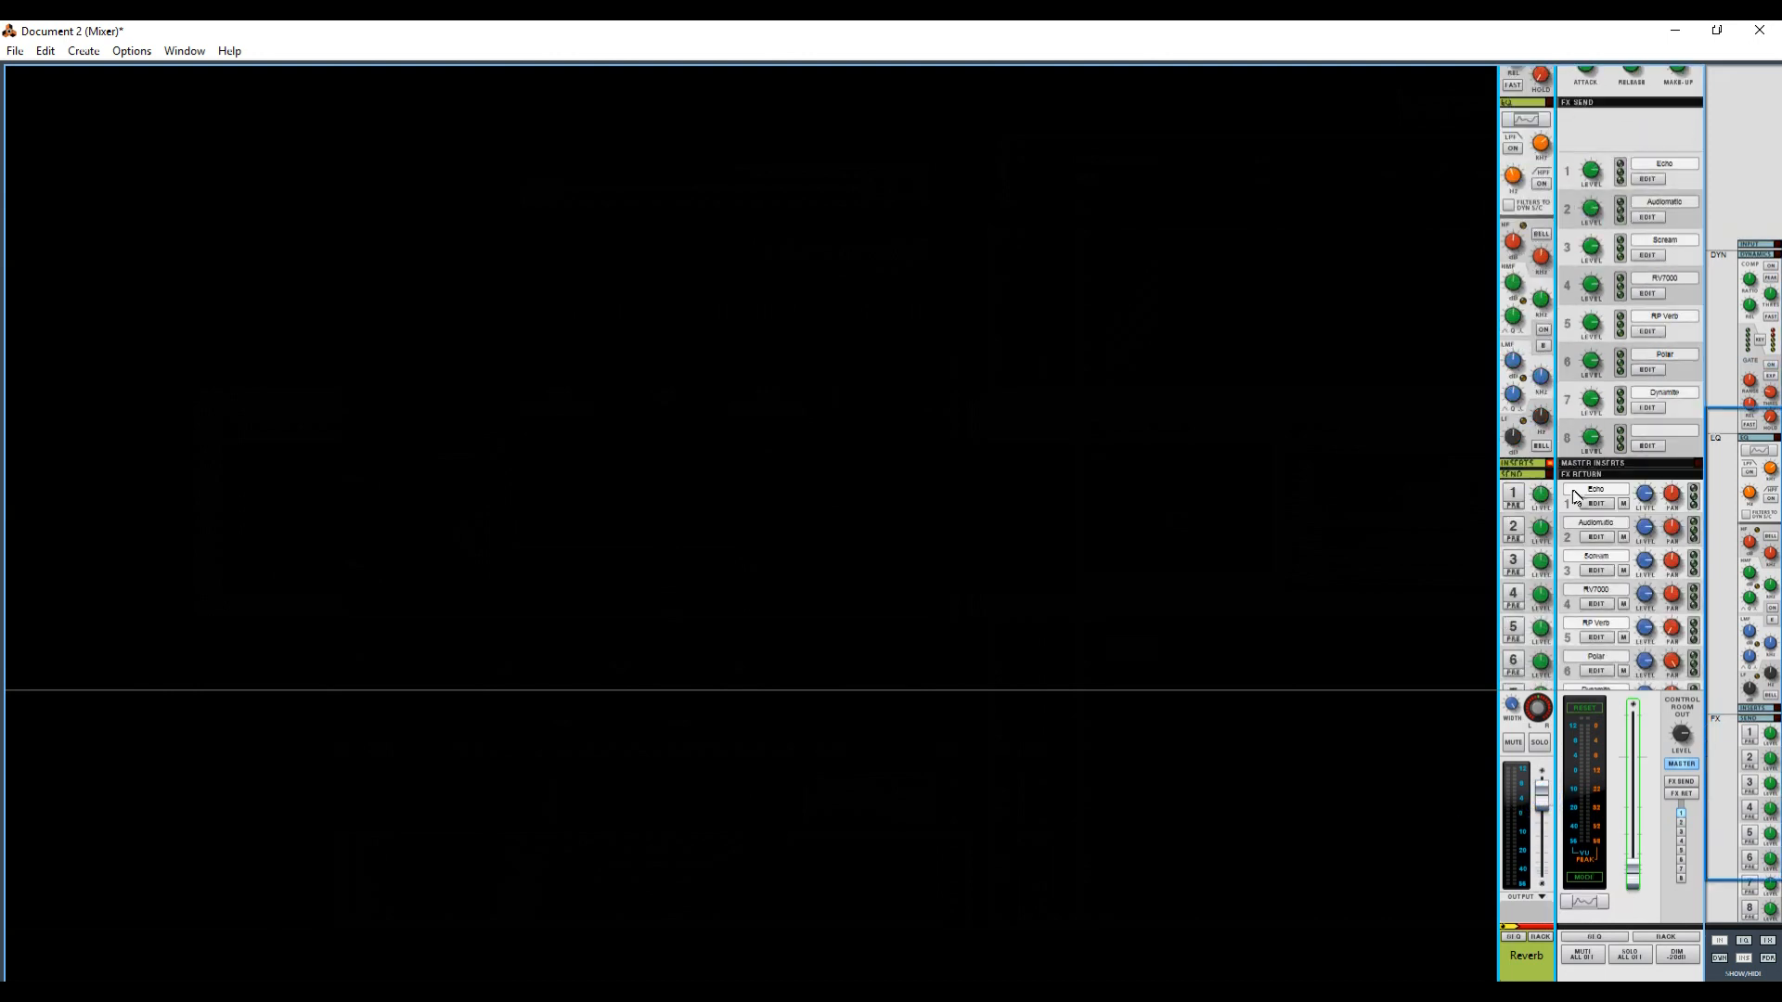
pyautogui.scroll(-1, 1578, 492)
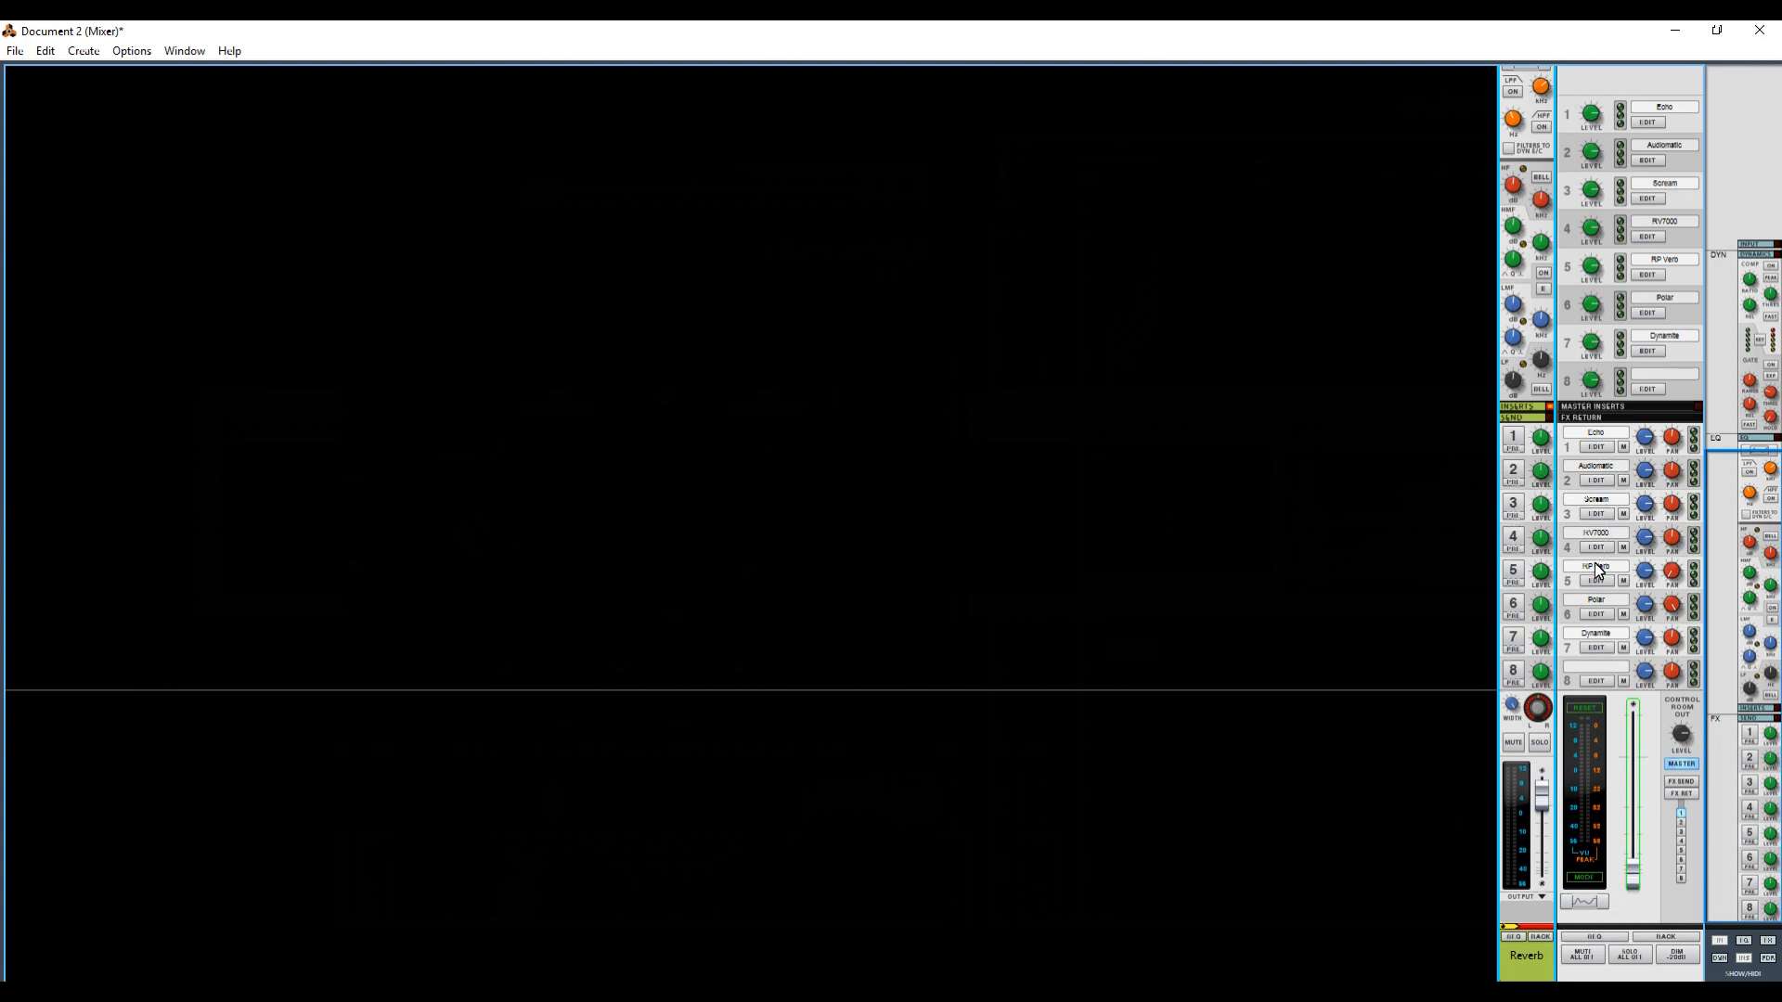
pyautogui.doubleClick(1590, 431)
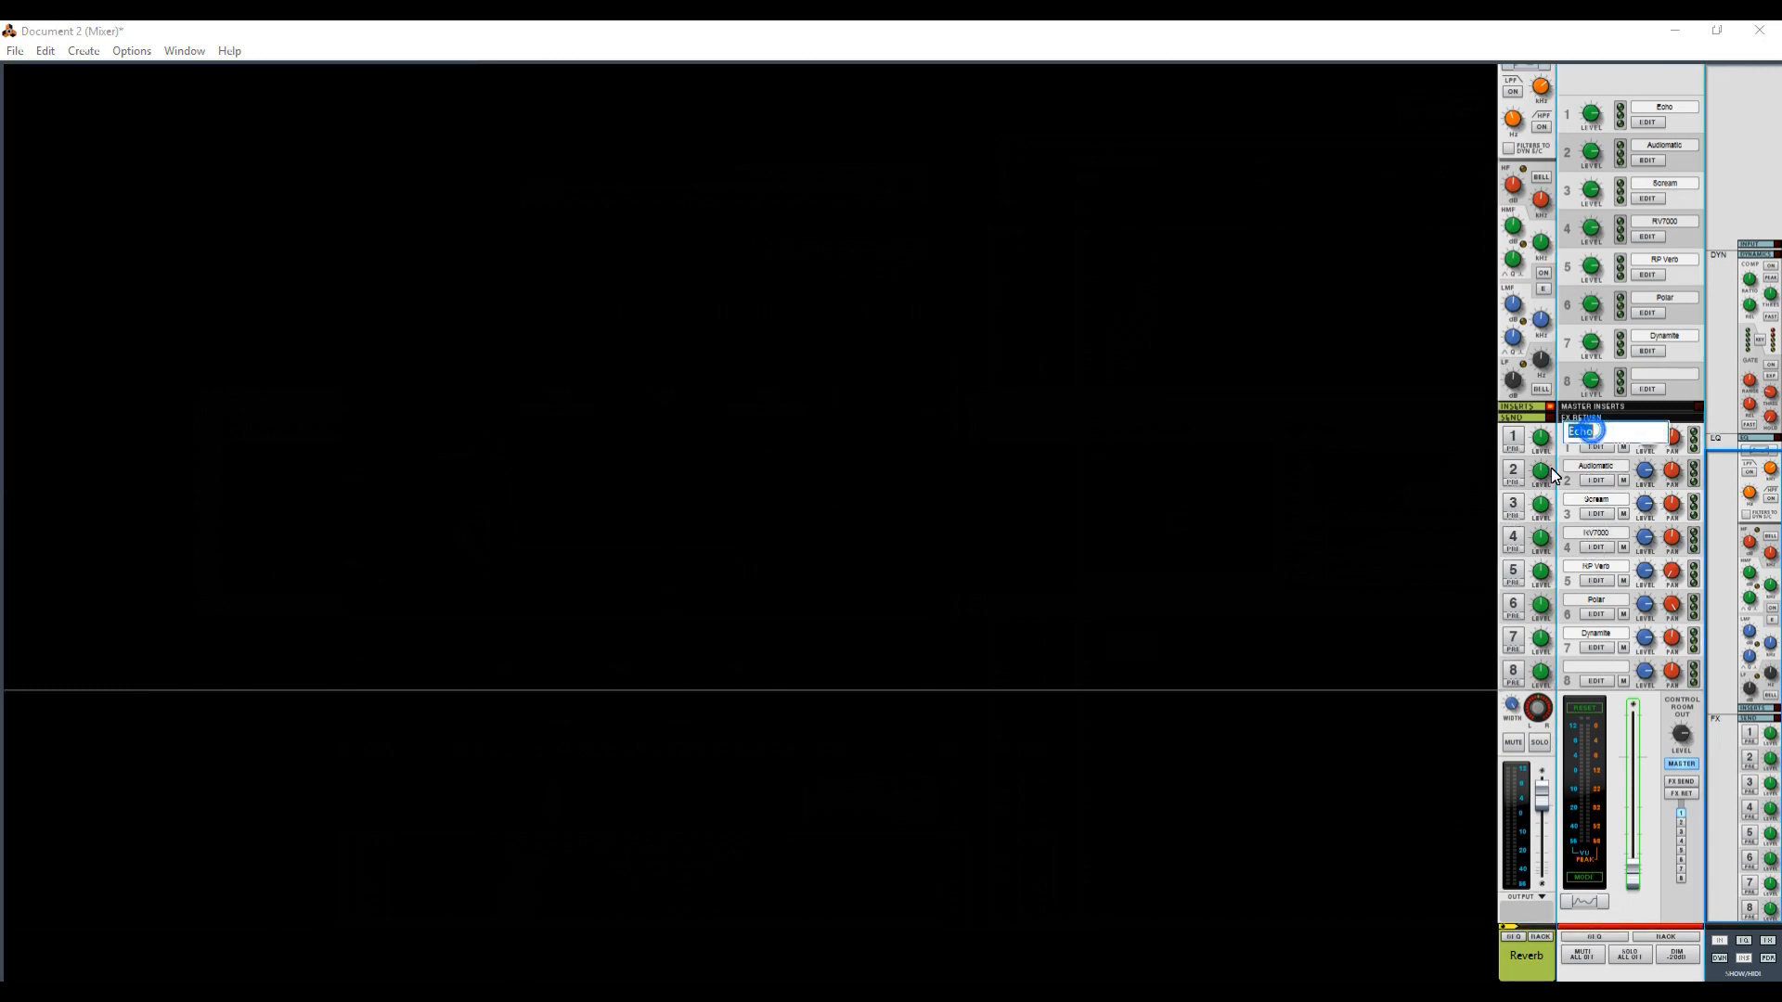
pyautogui.write('Reverb')
pyautogui.press('Return')
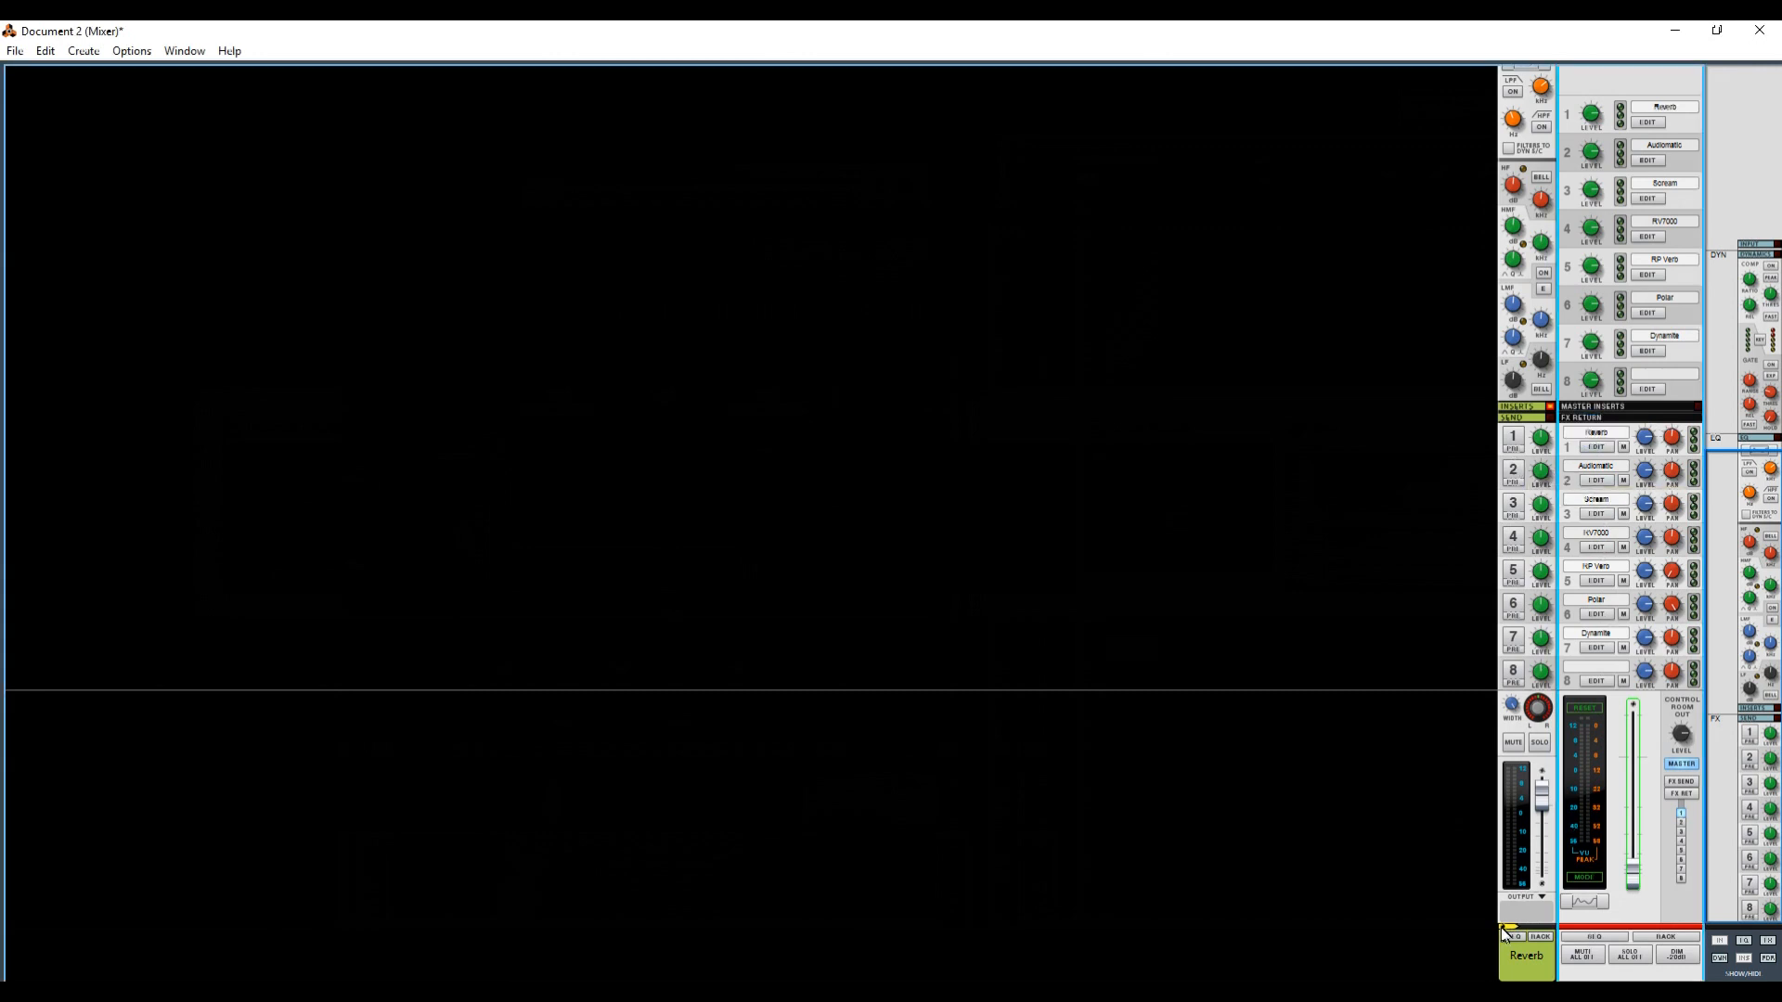
# Route the Reverb mixer channel to a new output bus.
pyautogui.click(1520, 963)
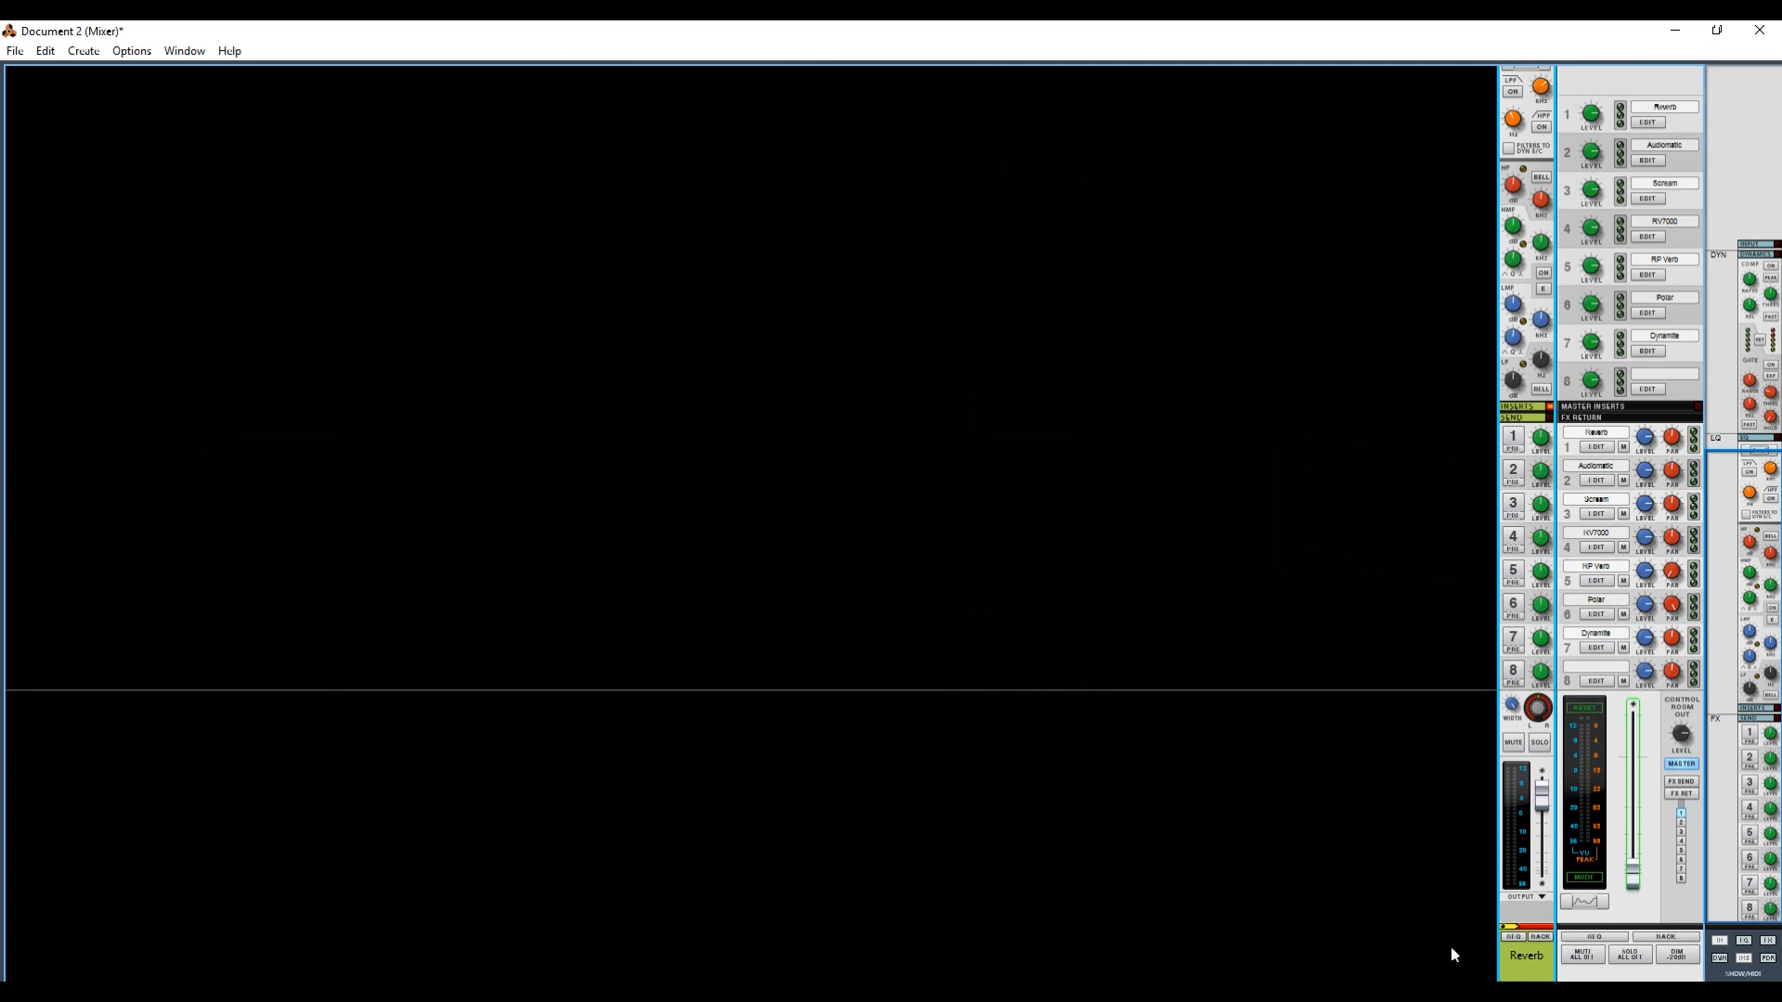
pyautogui.rightClick(1529, 965)
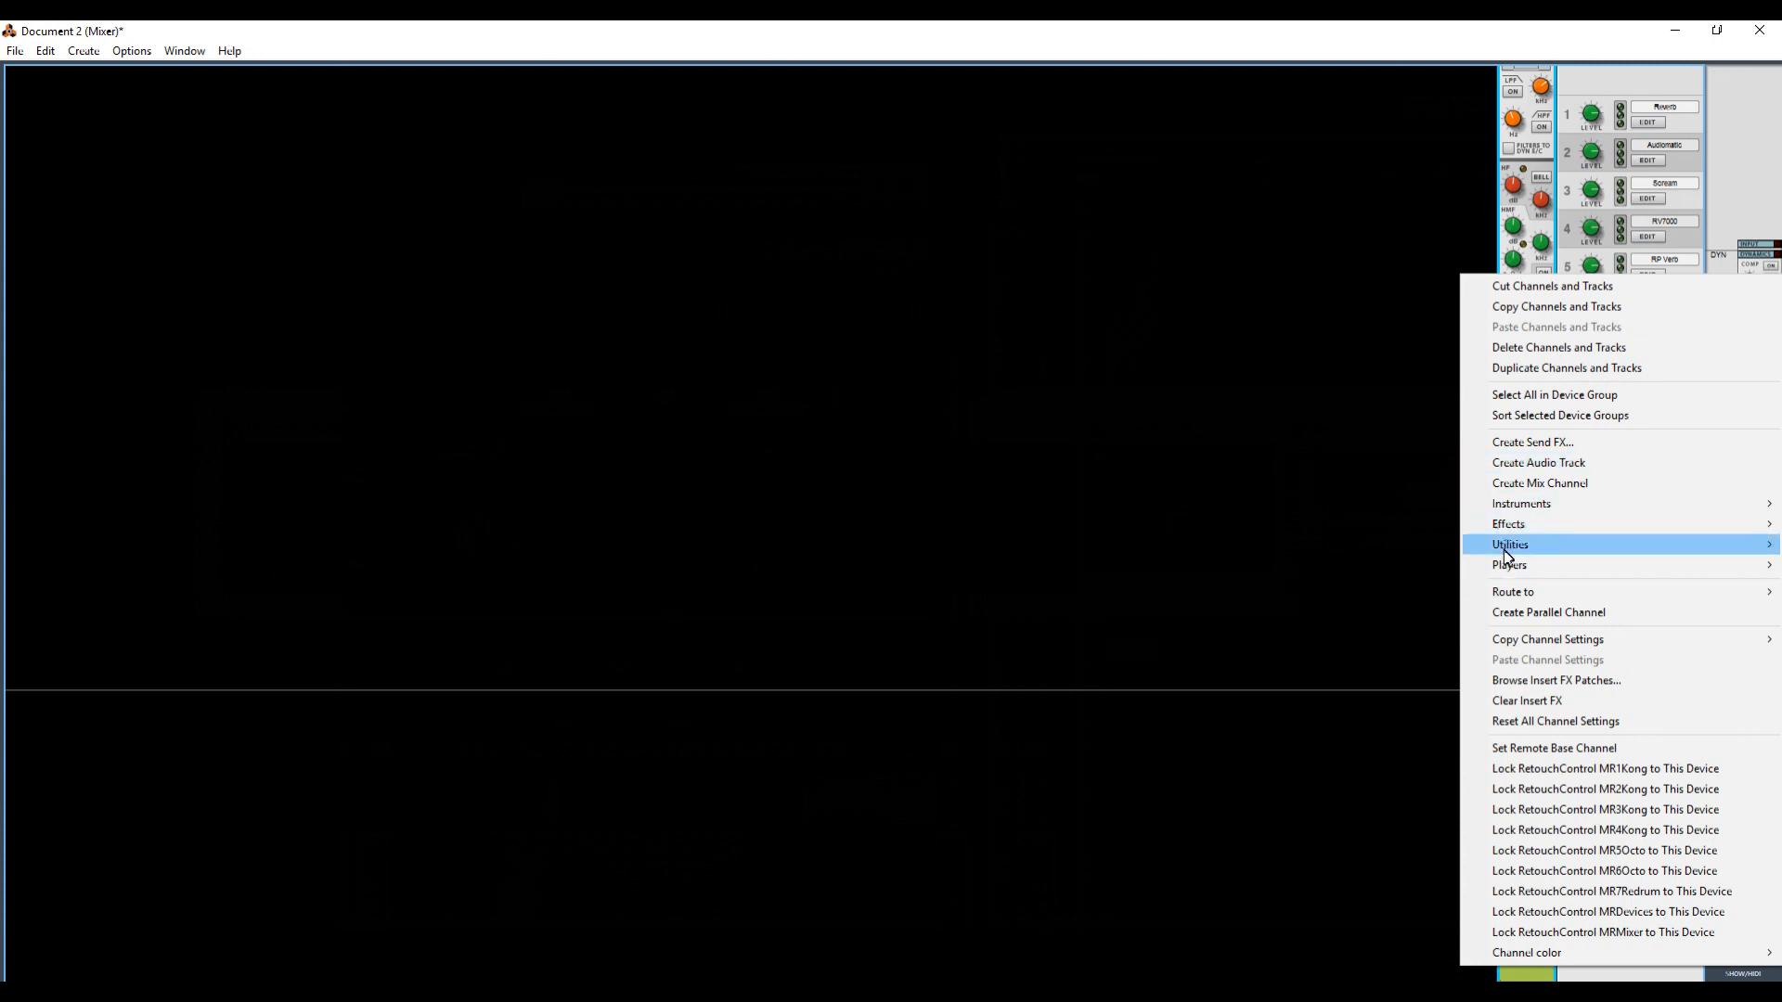
pyautogui.moveTo(1508, 595)
pyautogui.click(1423, 593)
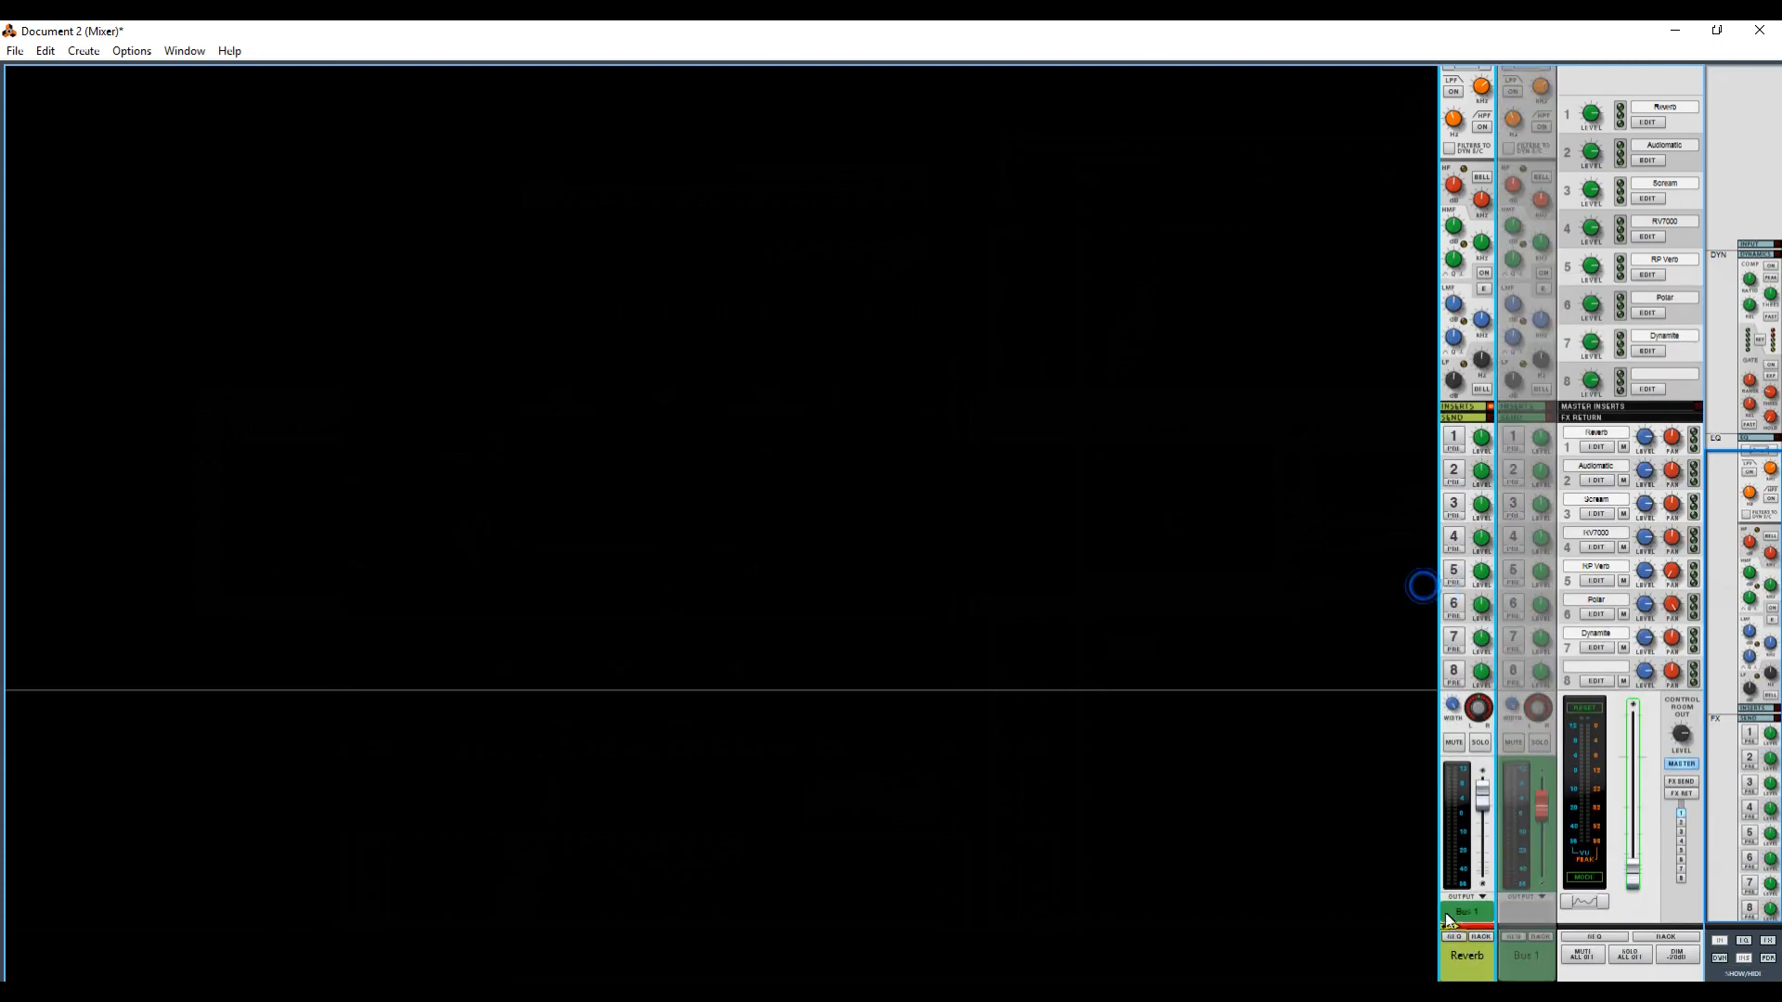
# Rename the new output bus channel as FX Bus.
pyautogui.doubleClick(1527, 954)
pyautogui.write('FX Bus')
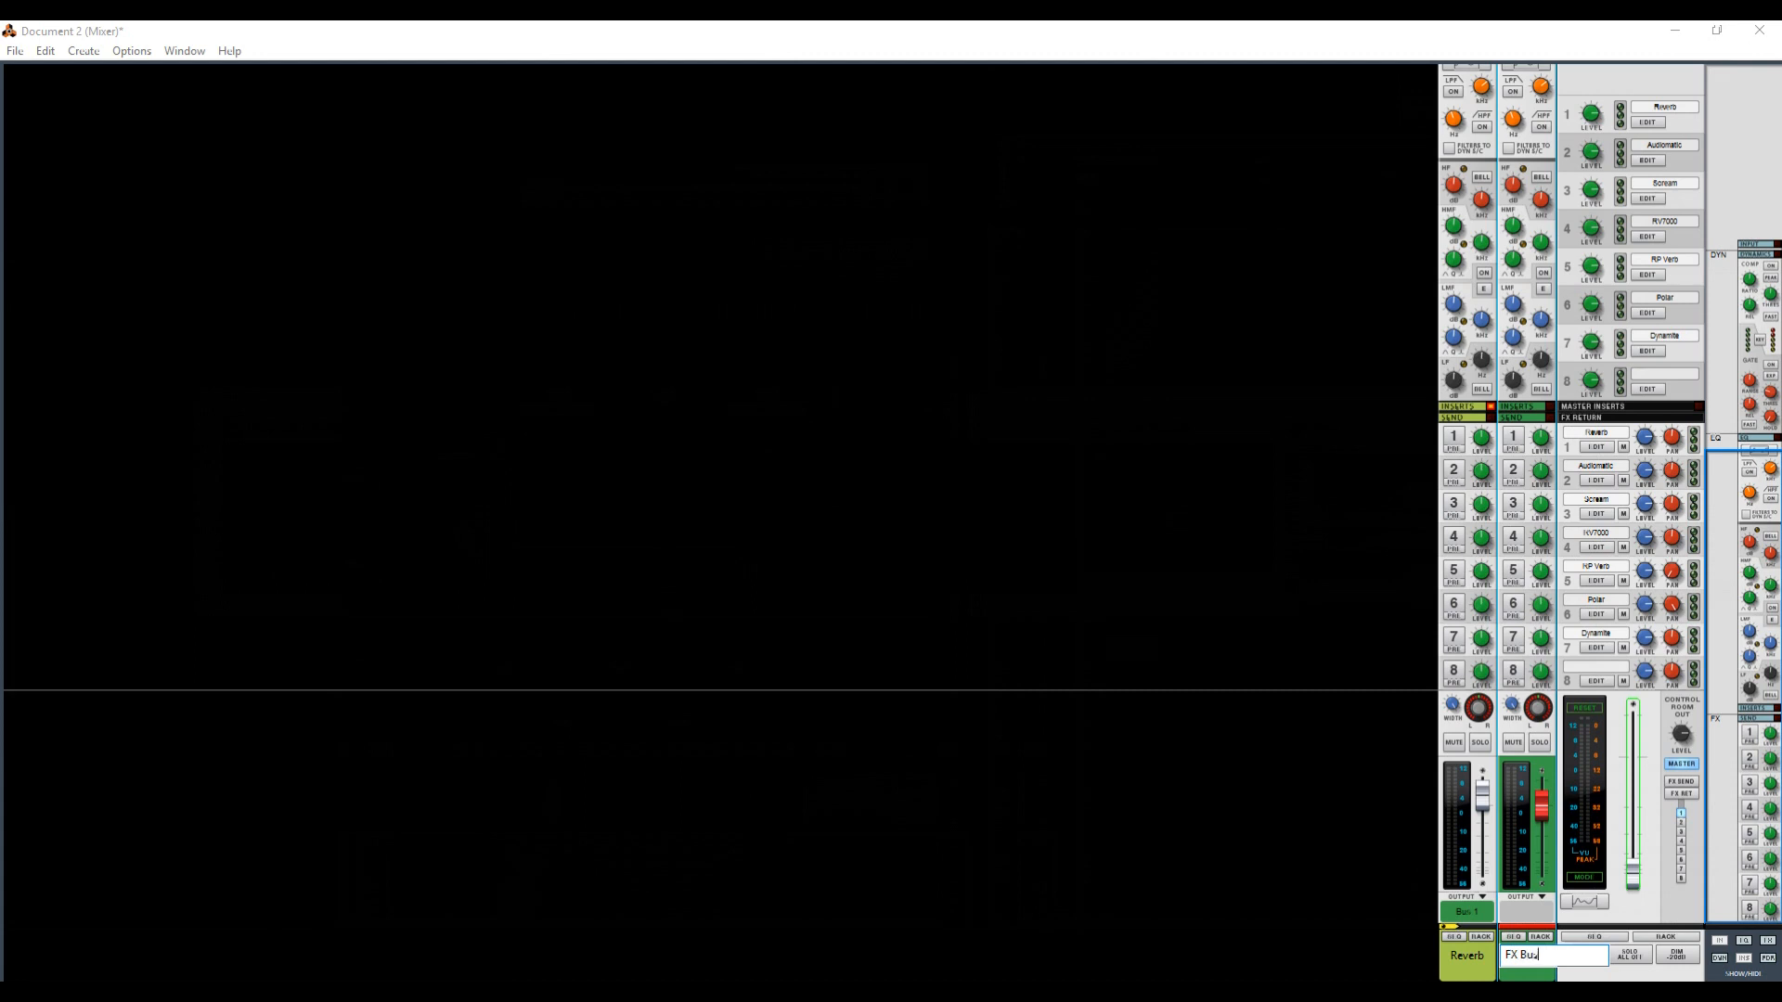
pyautogui.press('Return')
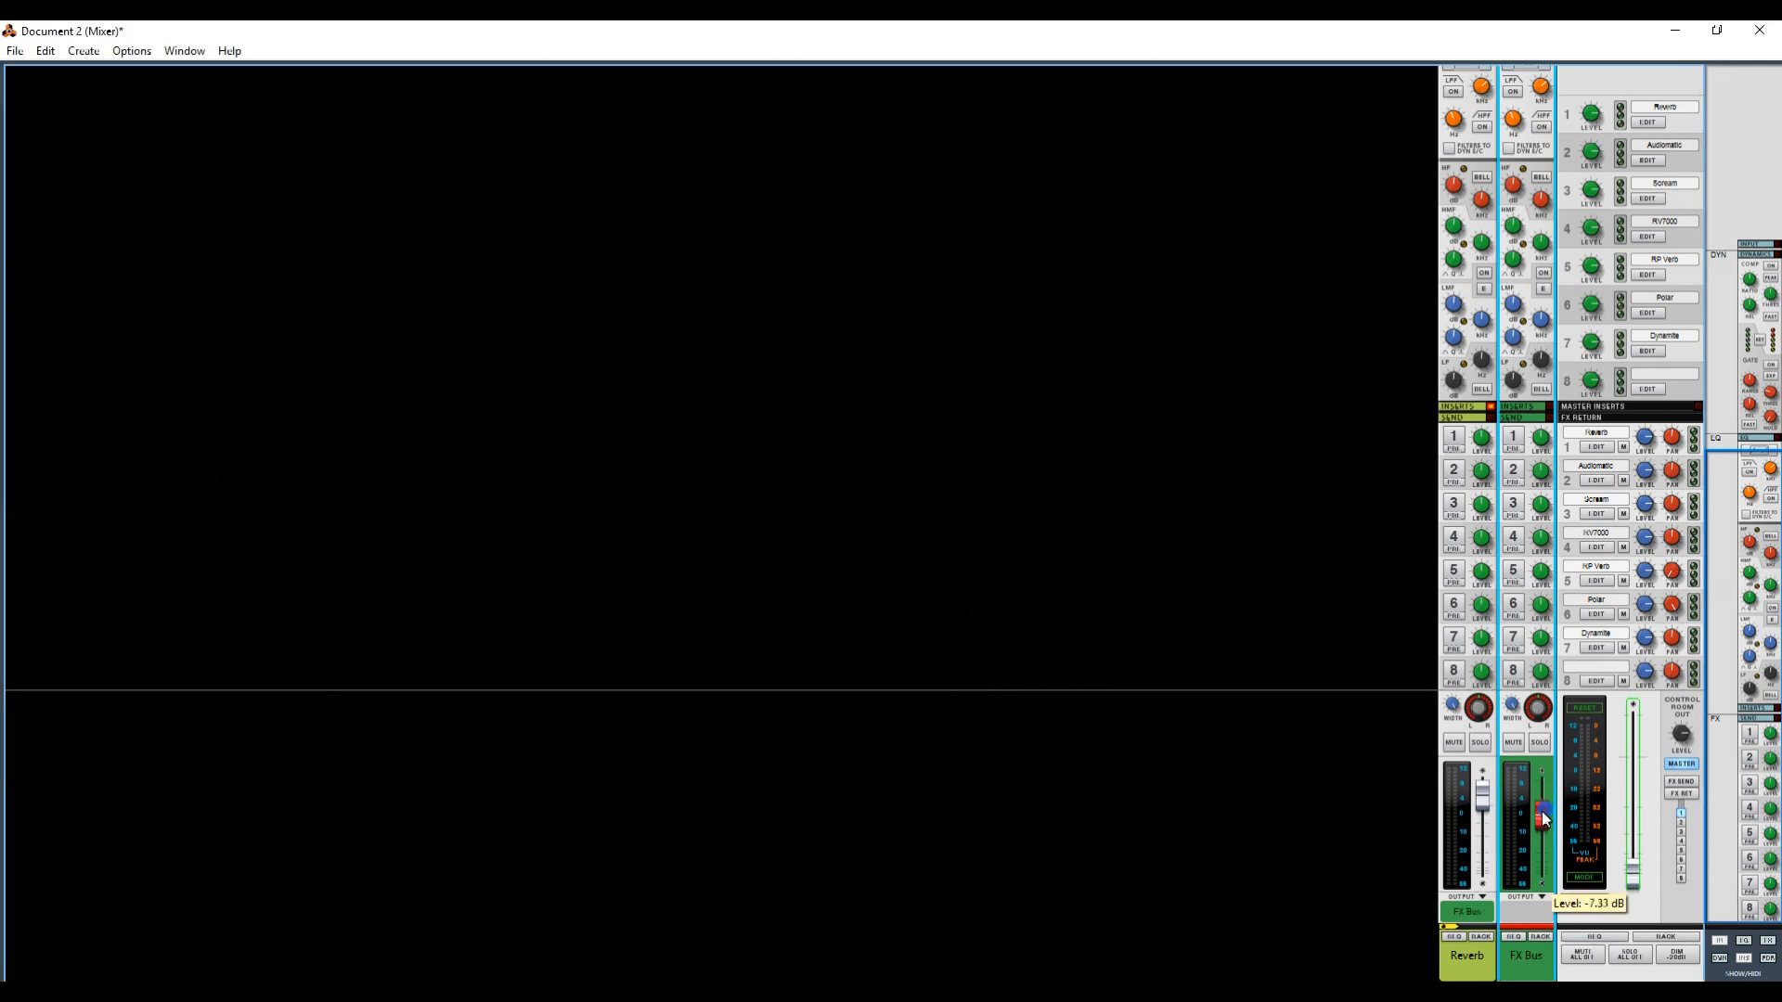
pyautogui.scroll(5, 640, 459)
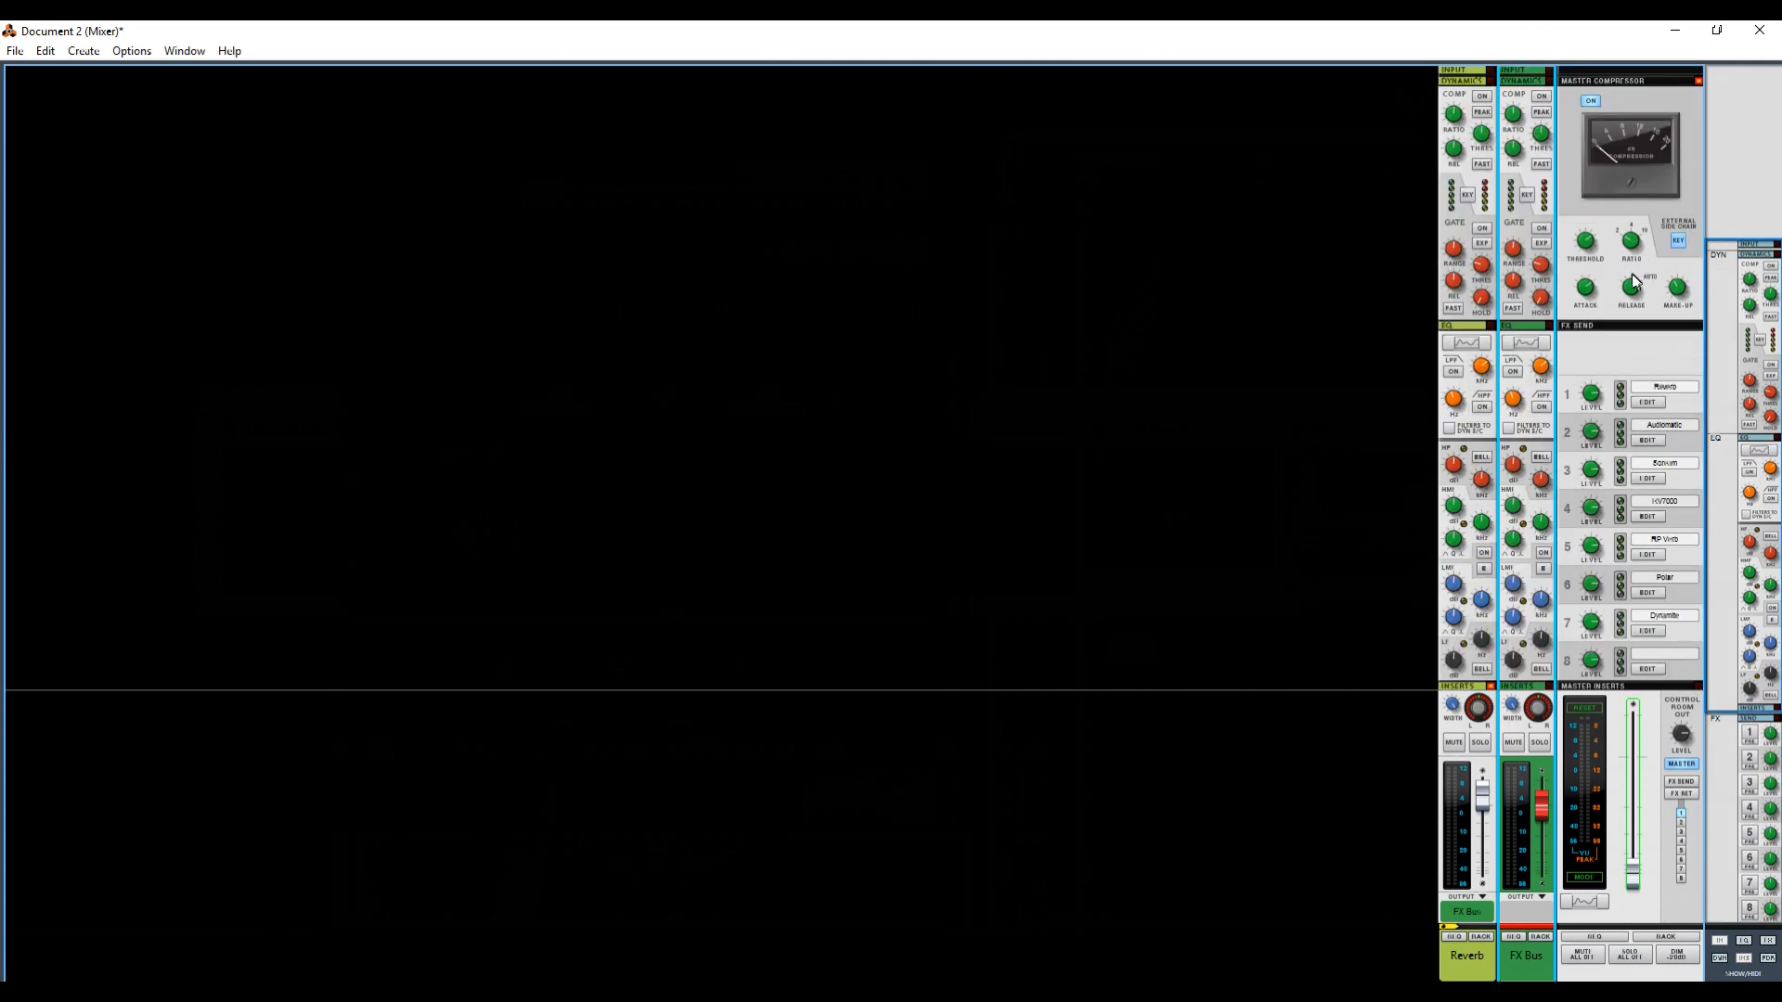
pyautogui.click(1630, 289)
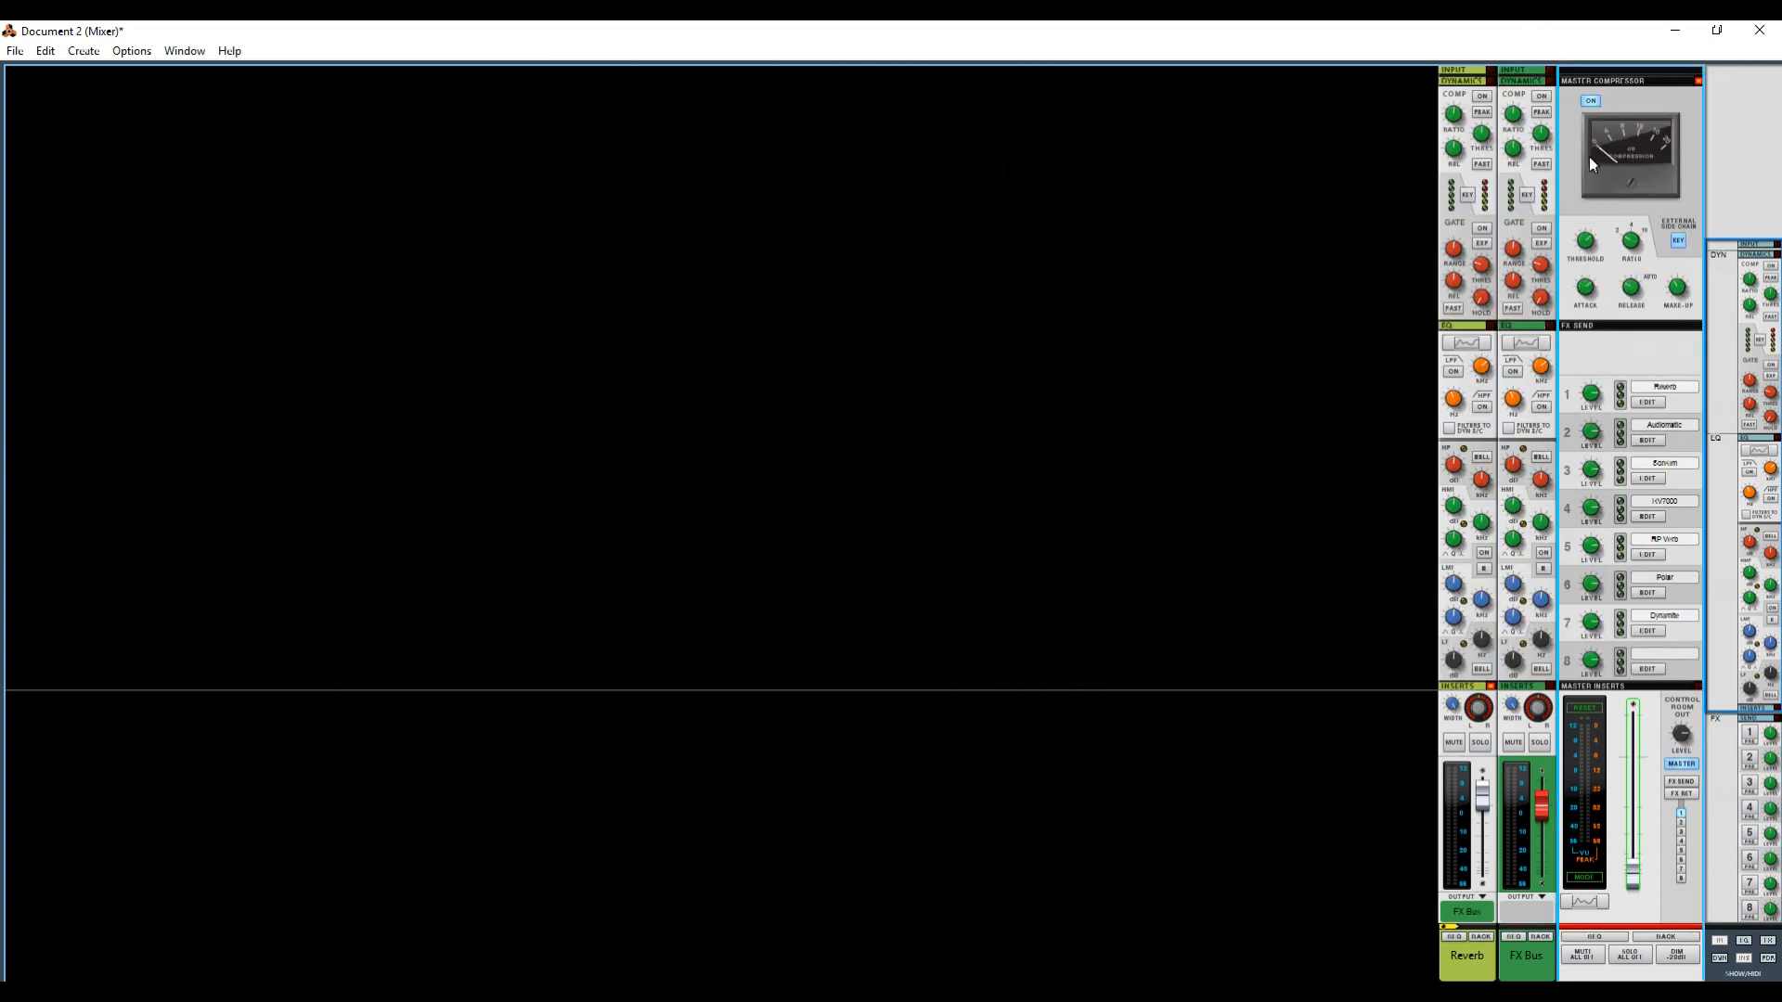